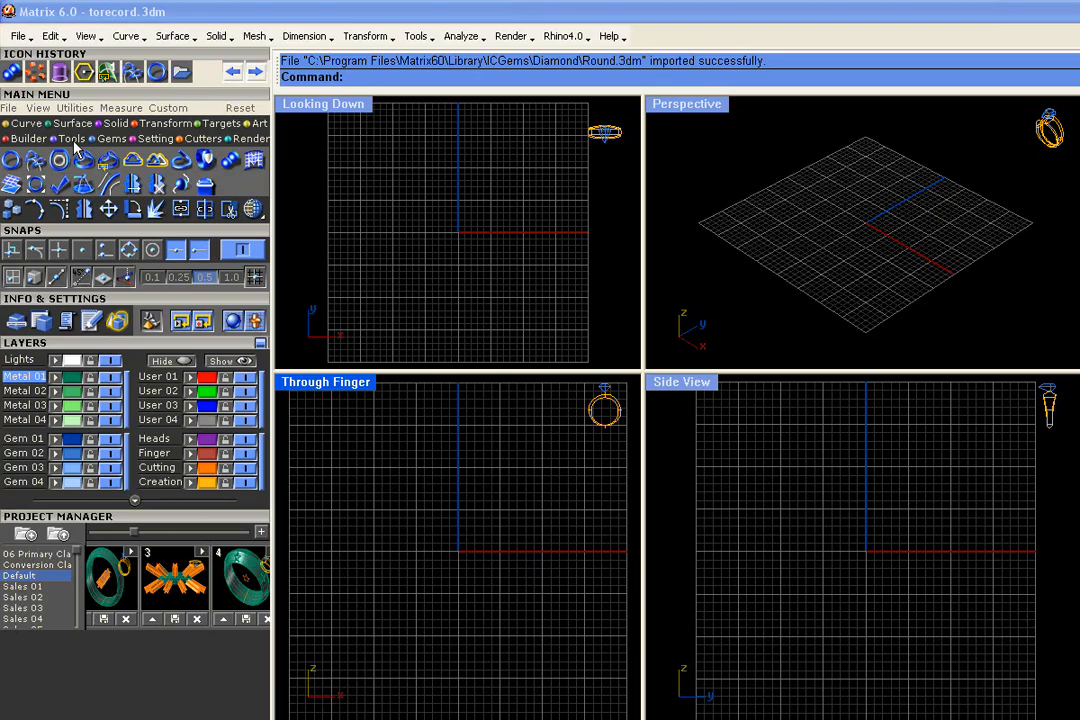
Step: Create a ring rail in USA finger size 7
click(11, 162)
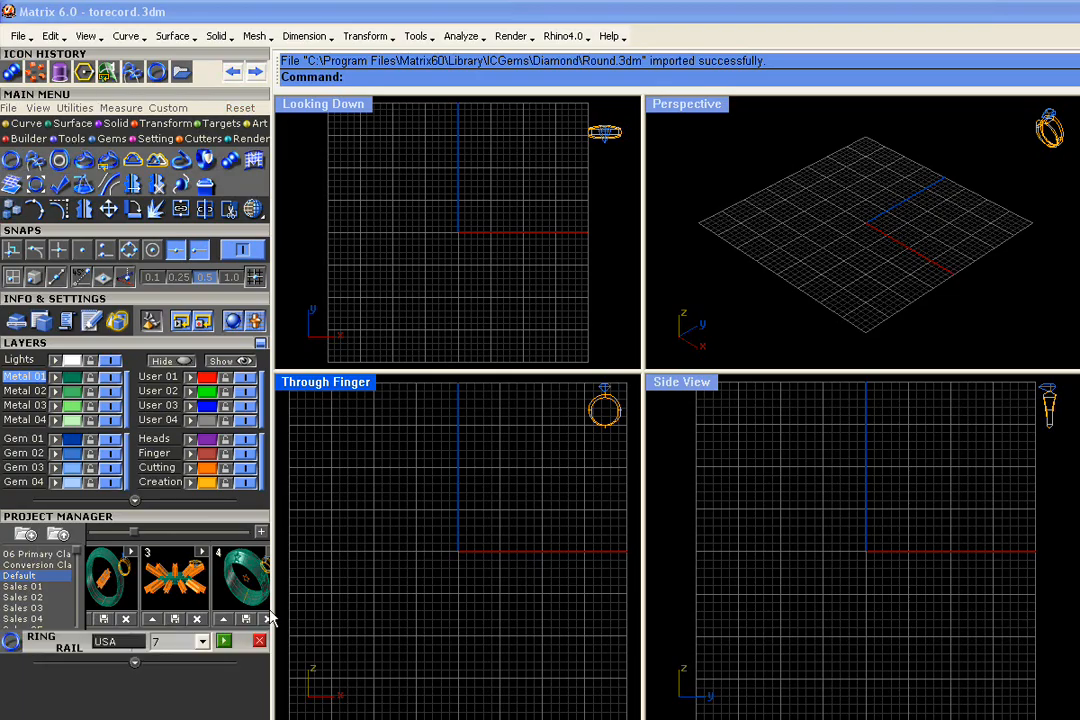
click(202, 641)
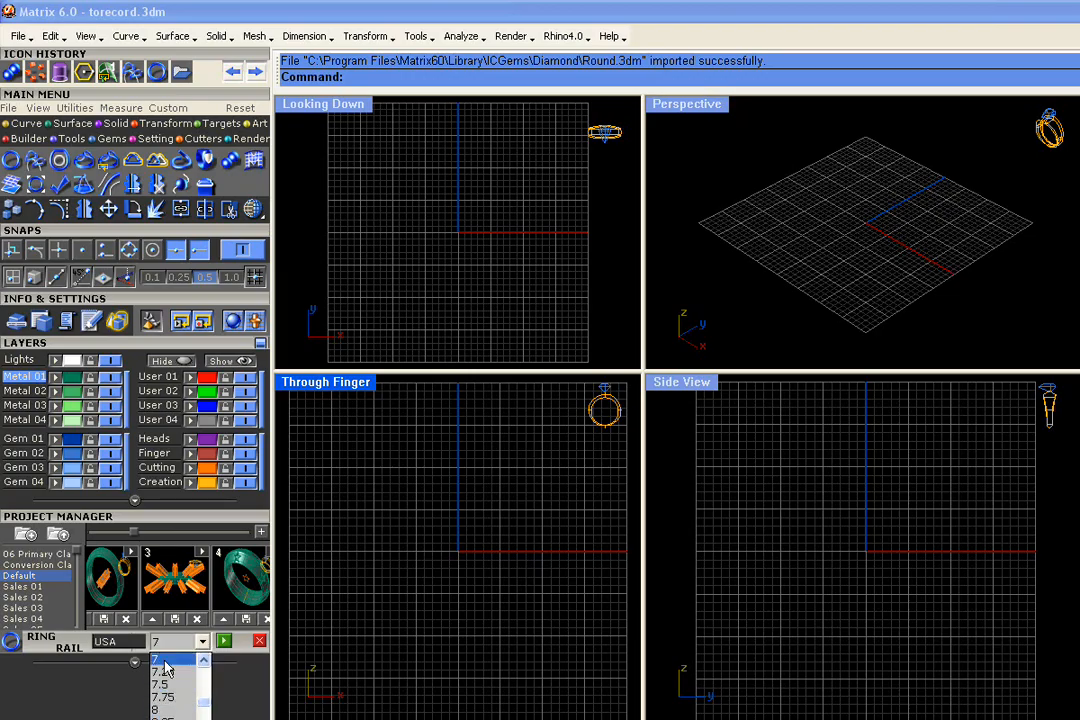
click(163, 661)
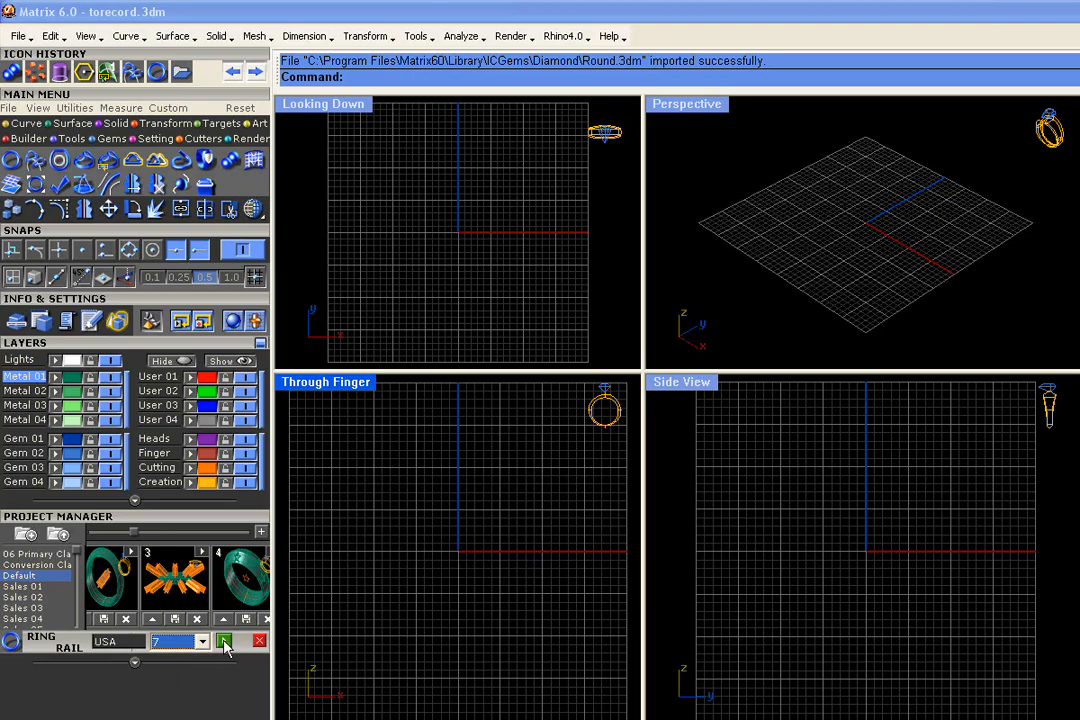
click(224, 641)
click(632, 638)
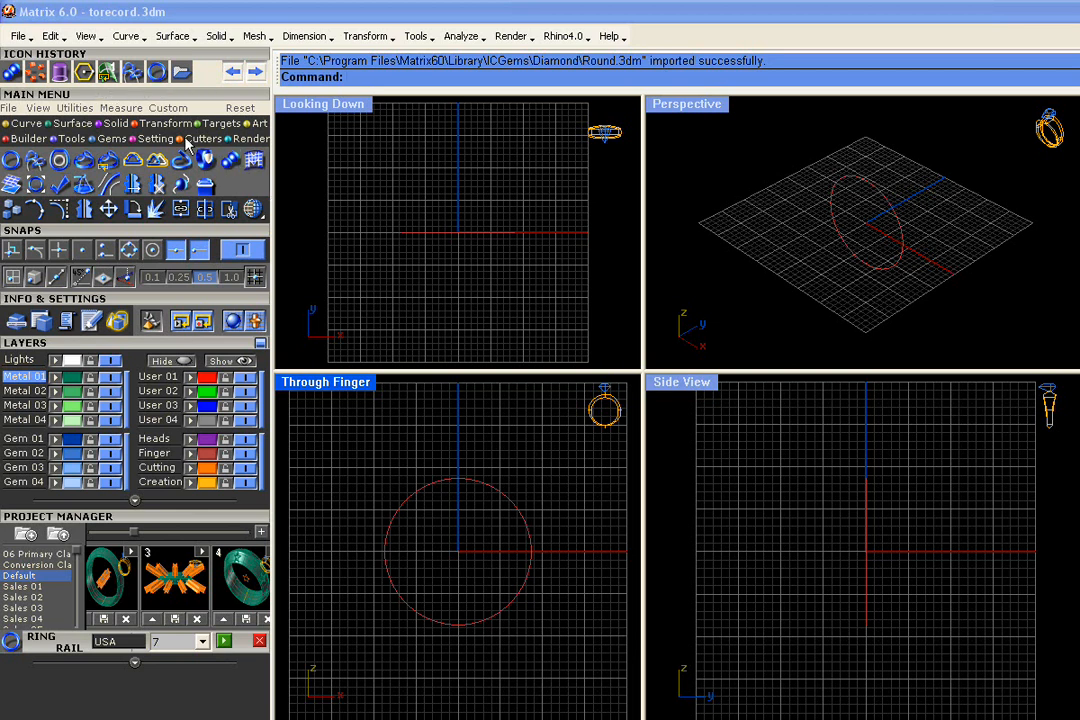
Step: Load a round diamond 5.2 mm in diameter with the Gem Loader
click(114, 140)
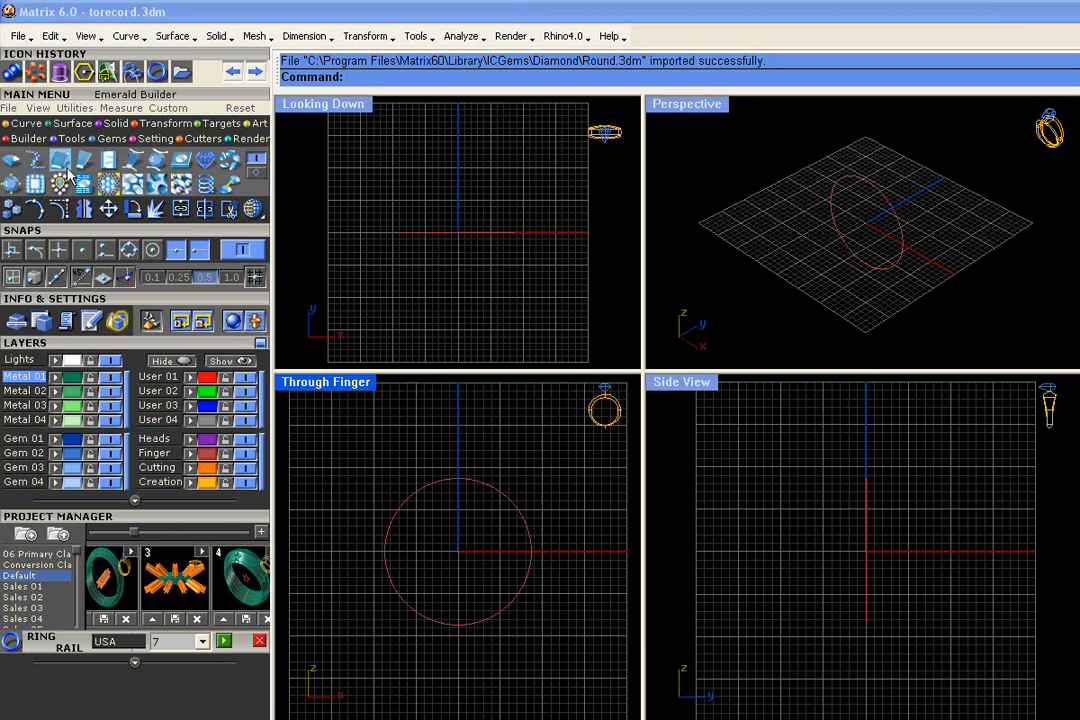
click(14, 160)
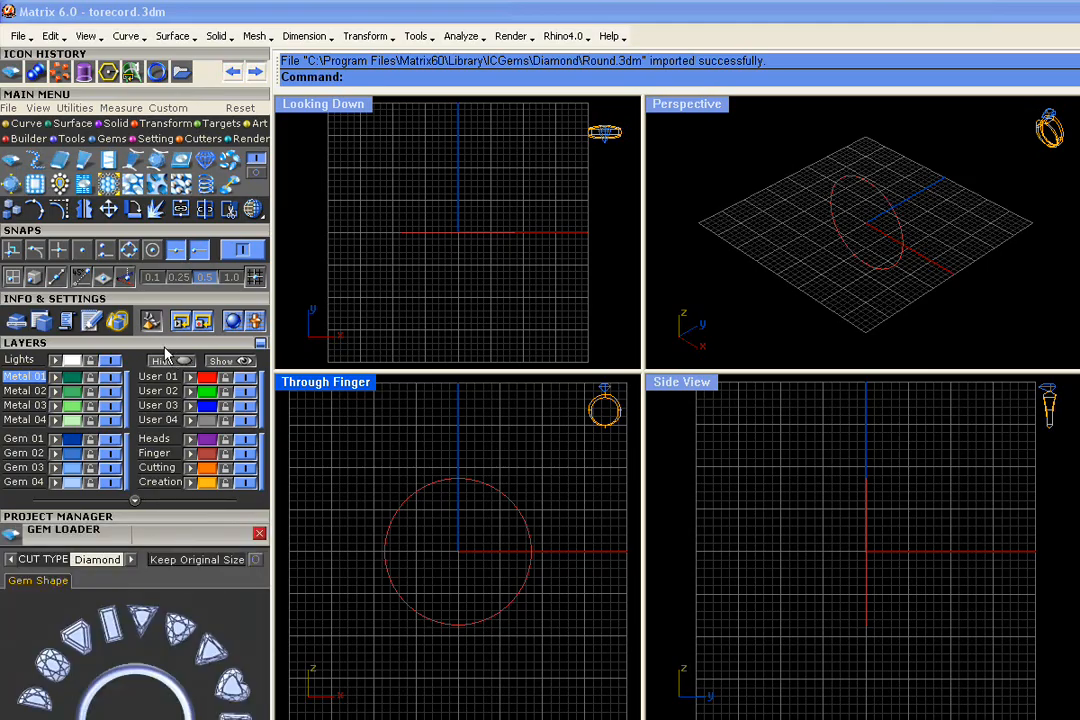
click(175, 300)
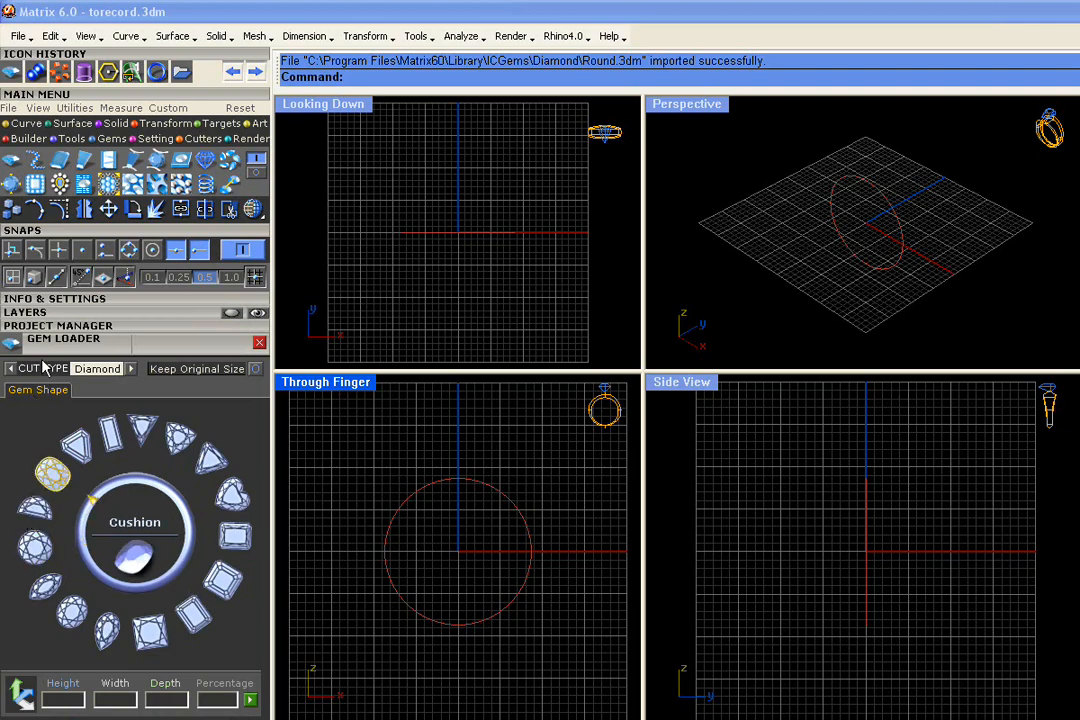
click(35, 550)
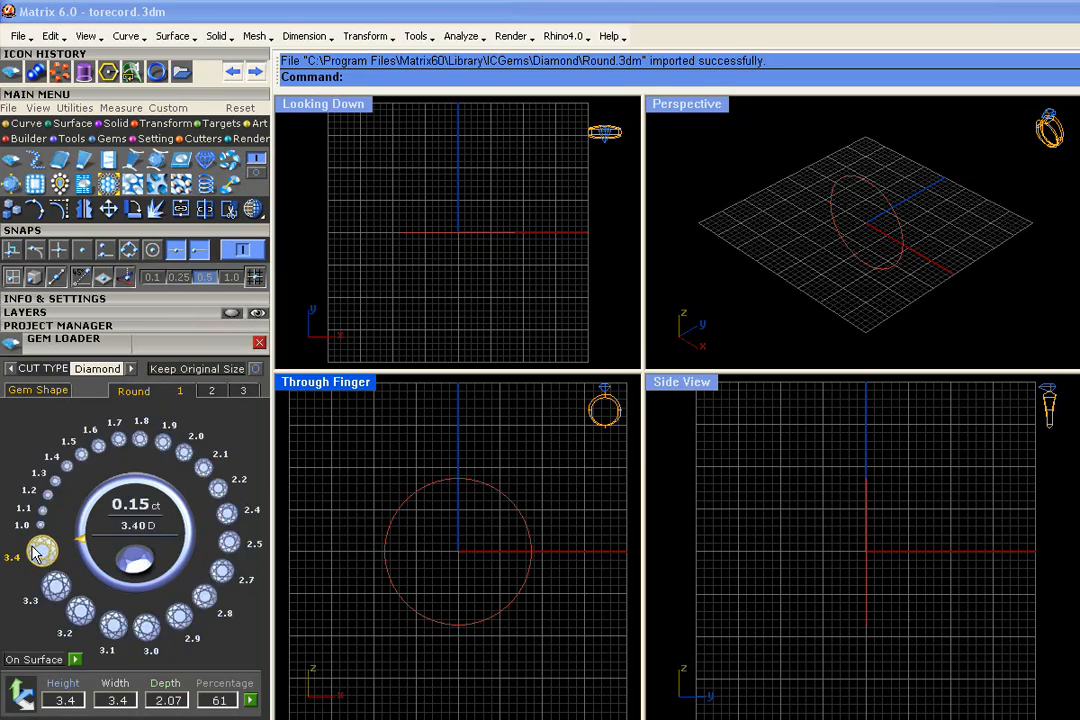
click(218, 391)
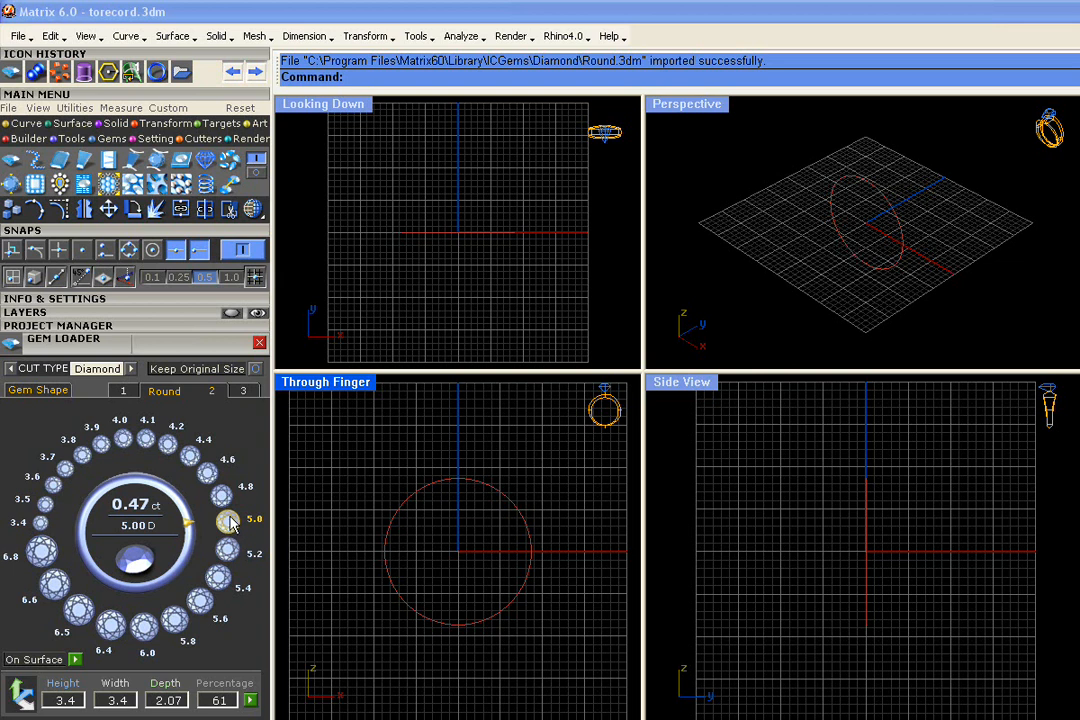
click(229, 551)
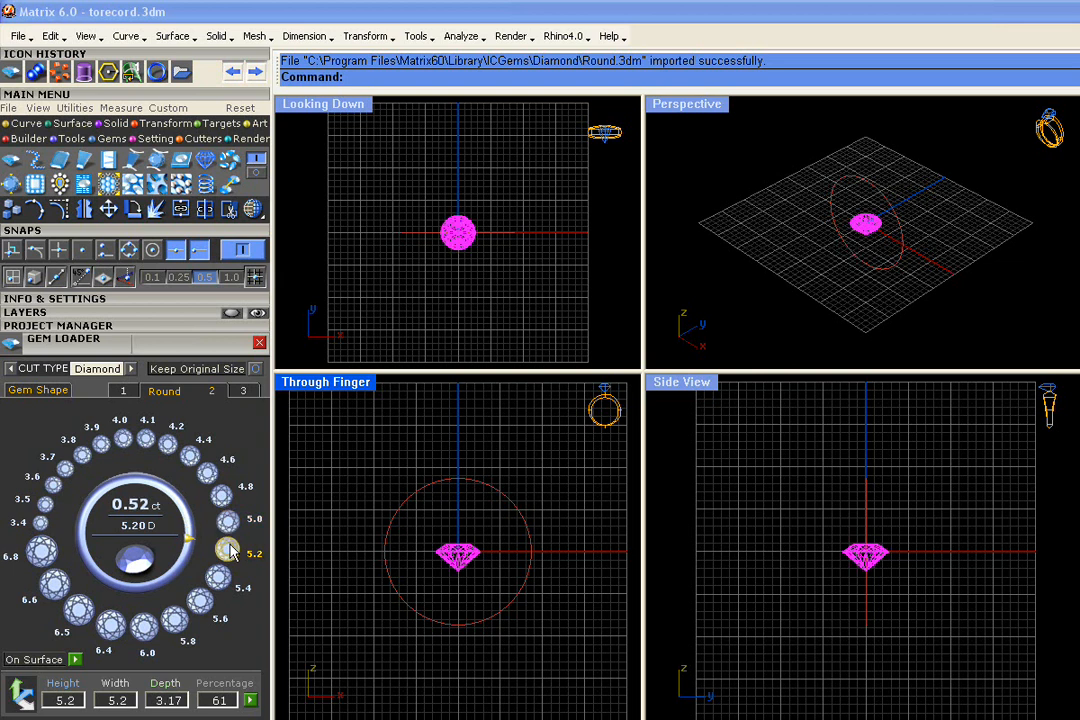
Step: Move the round gem straight up in the Through Finger view so it sits above the ring rail
drag(456, 566, 457, 449)
click(500, 469)
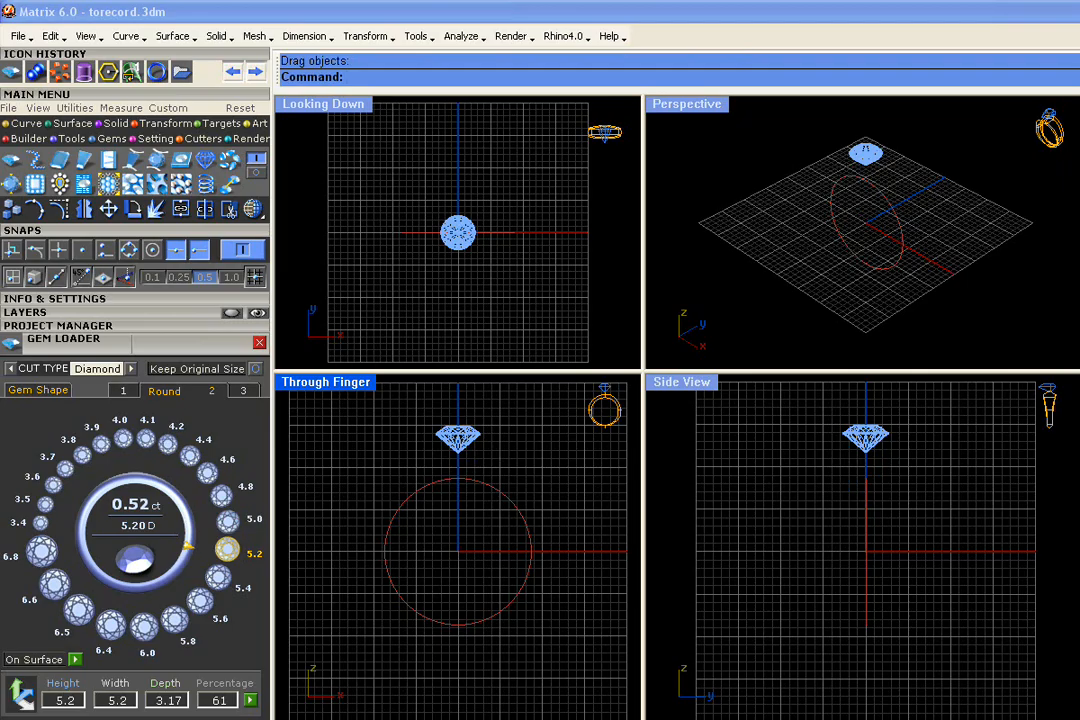
click(219, 348)
Step: Build a bezel around the round gem with Bezel Builder and extend its height down to about 6.89 mm
drag(490, 412, 448, 453)
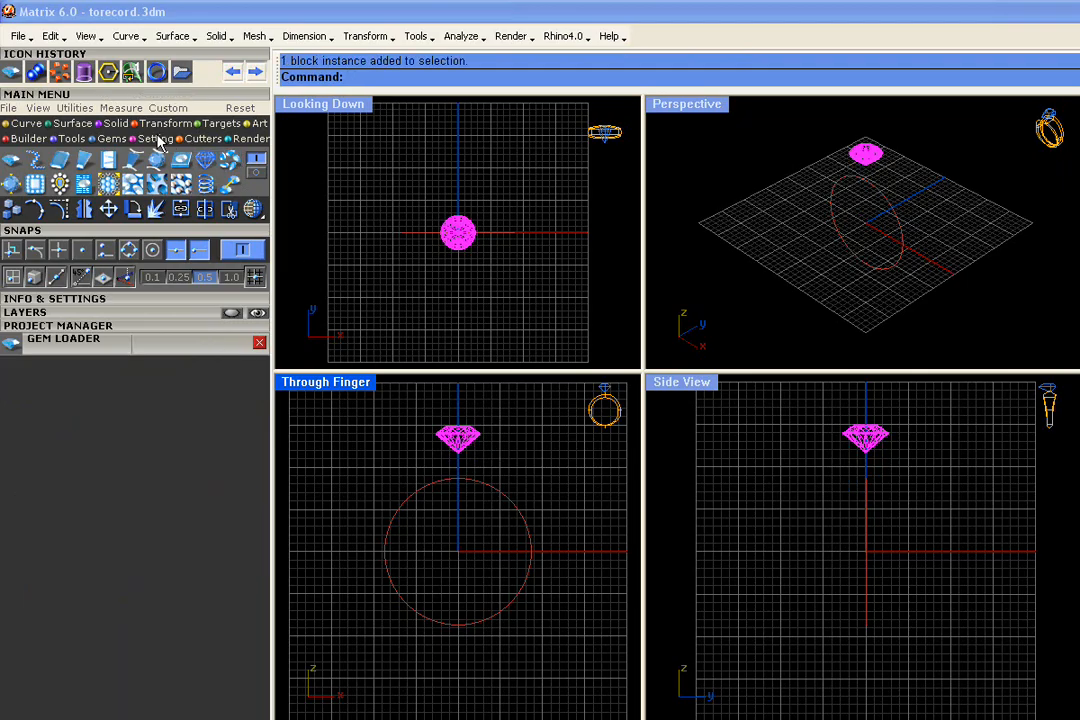
click(60, 162)
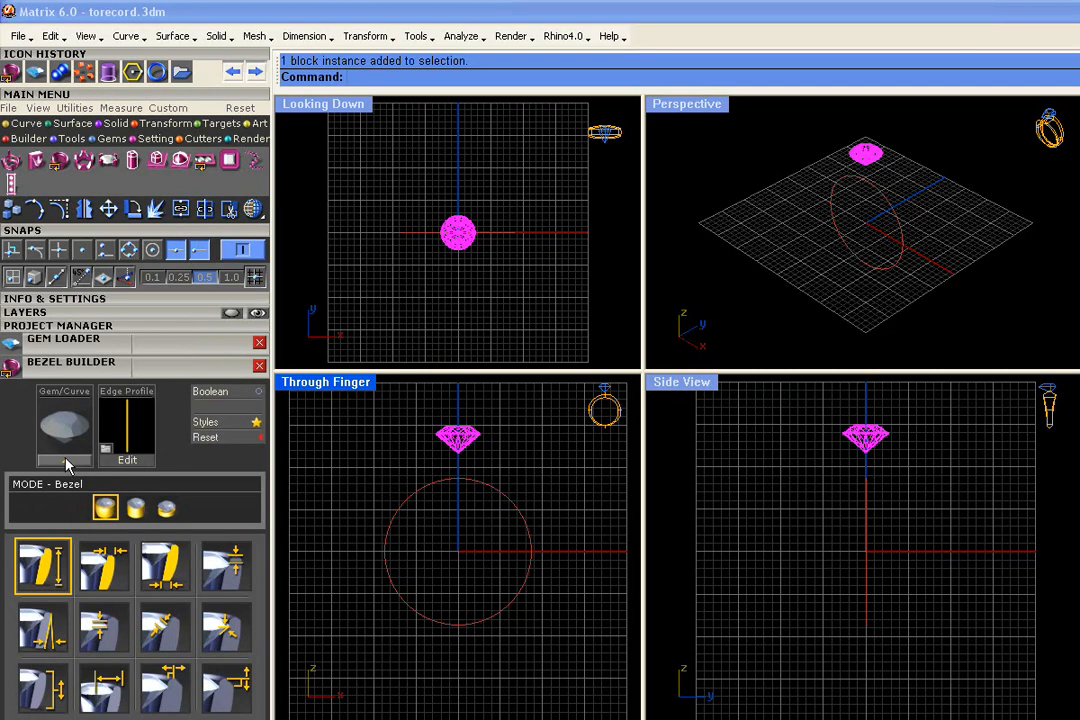
click(66, 461)
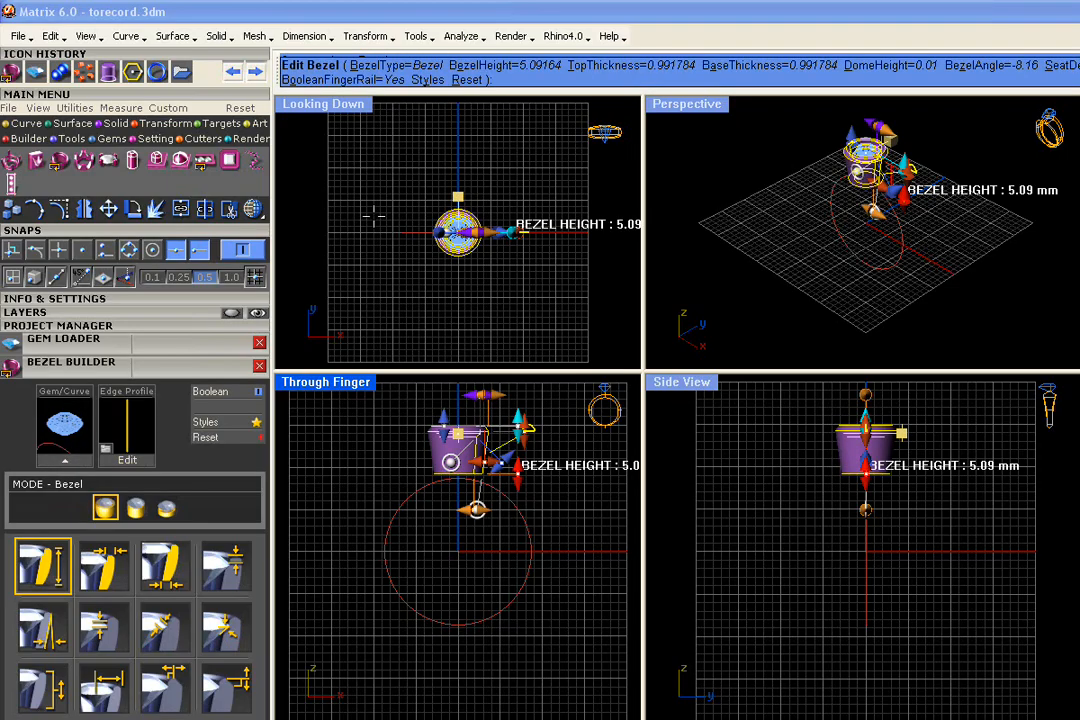
scroll(920, 255, up, 5)
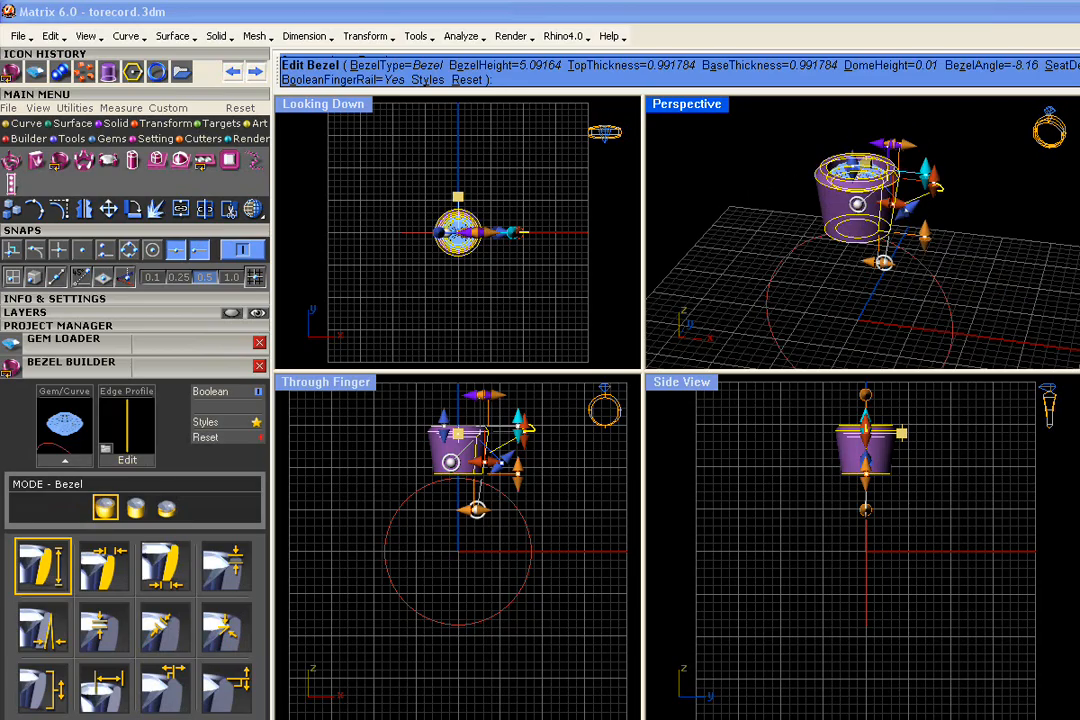
drag(928, 262, 923, 288)
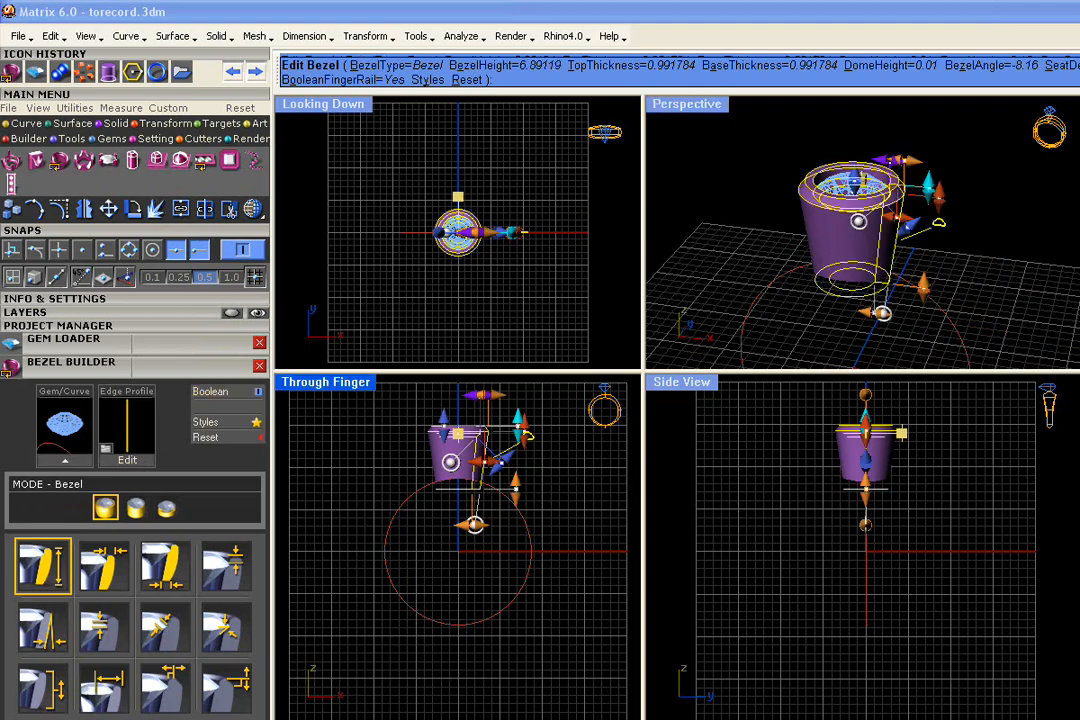
Step: Replace the bezel's straight edge profile with a slightly curved one from the profile library
right_drag(932, 226, 906, 209)
click(920, 218)
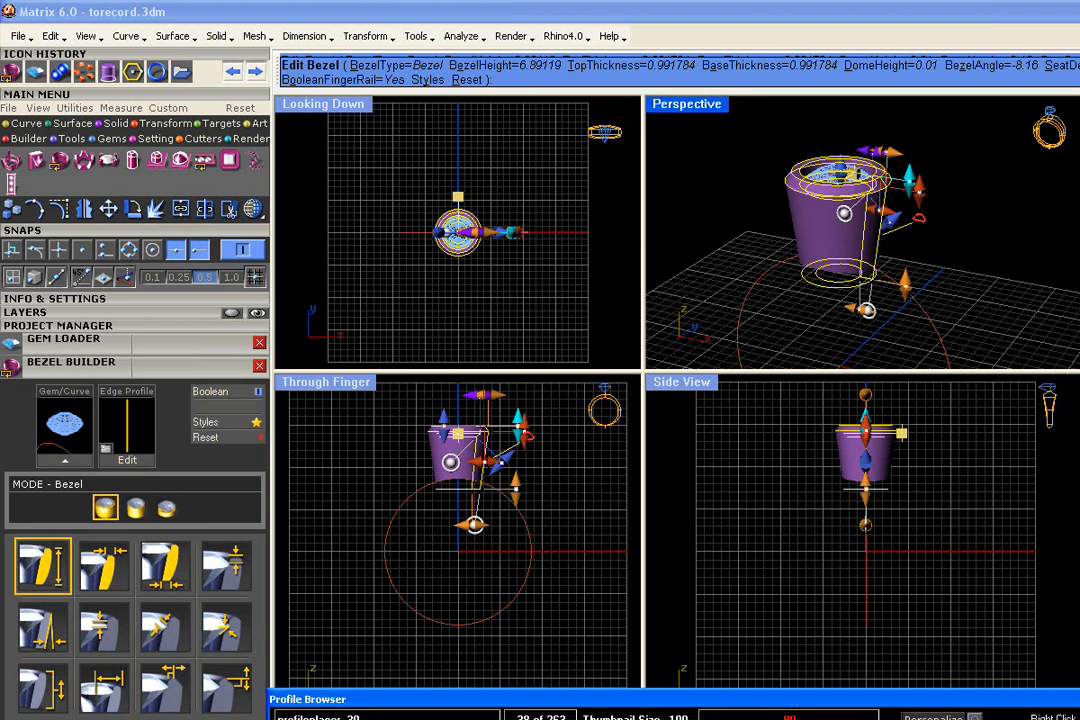
drag(477, 701, 238, 493)
click(230, 558)
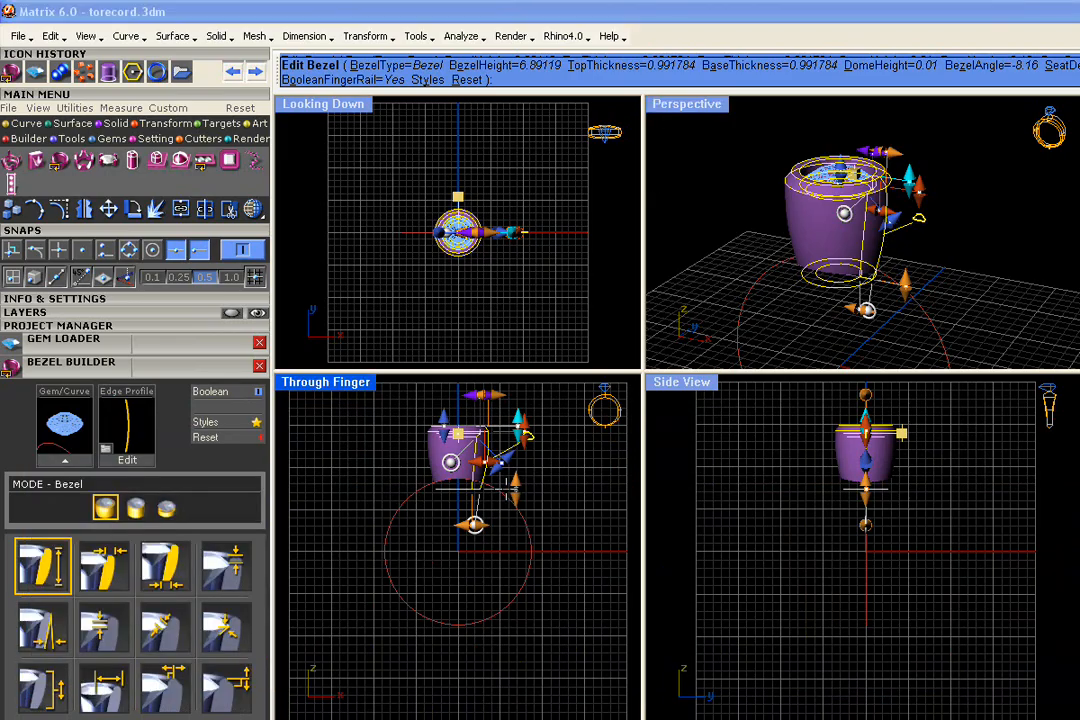
Step: Finish the bezel and shade all viewports
right_drag(745, 262, 765, 328)
scroll(909, 75, down, 4)
scroll(870, 220, up, 4)
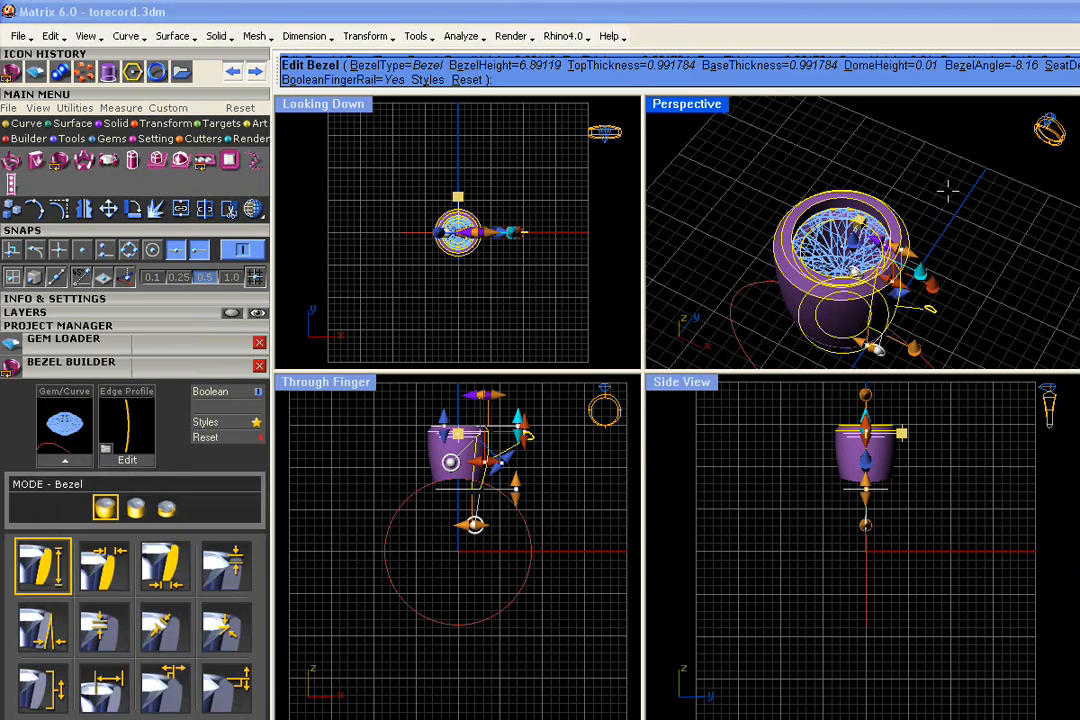
key(Return)
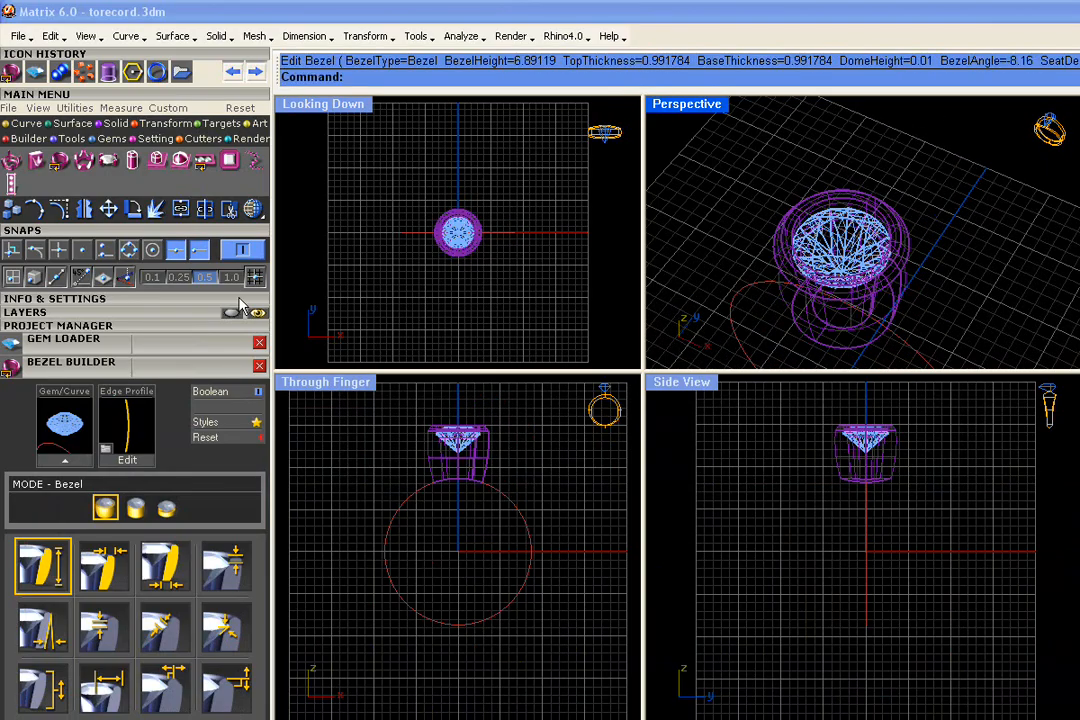
click(229, 208)
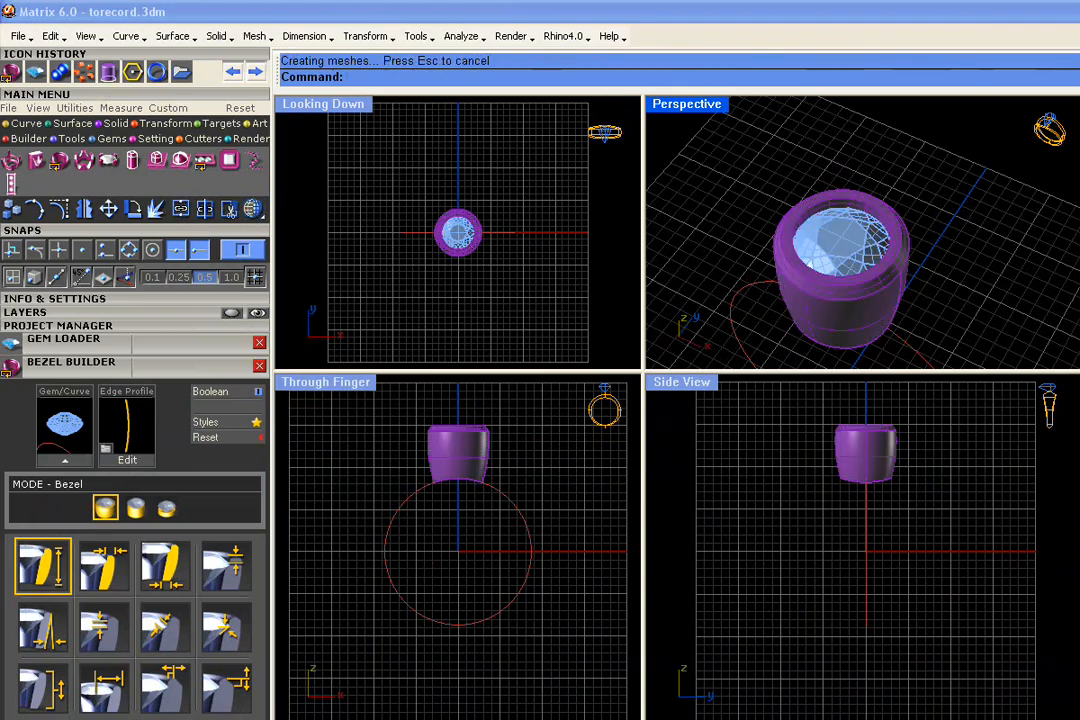
Step: Save the selected bezel, gem and ring rail to slot 5 of the Default project
mouse_move(836, 232)
right_down()
mouse_move(839, 181)
mouse_move(842, 224)
right_up()
drag(1046, 113, 728, 357)
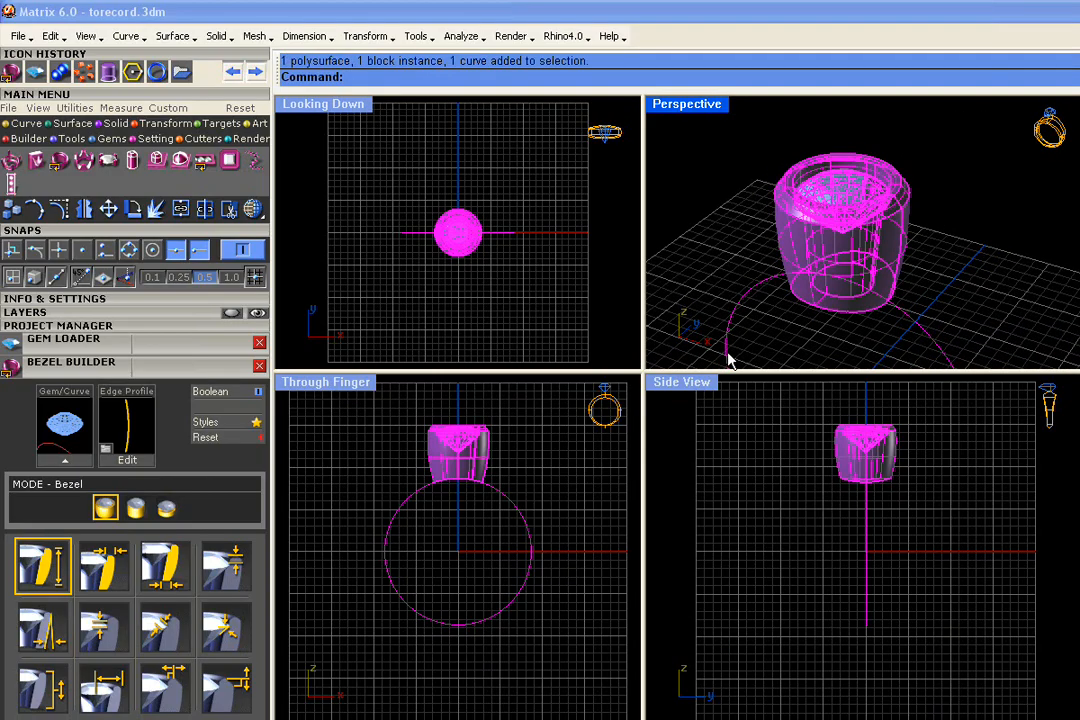
click(160, 327)
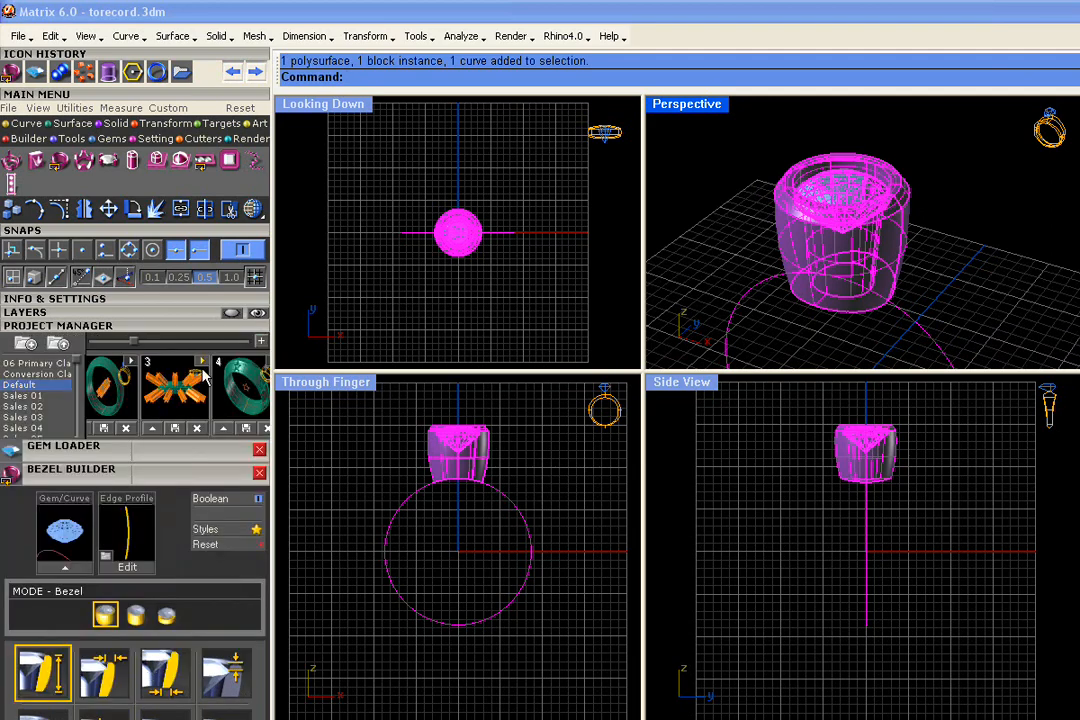
drag(128, 343, 173, 342)
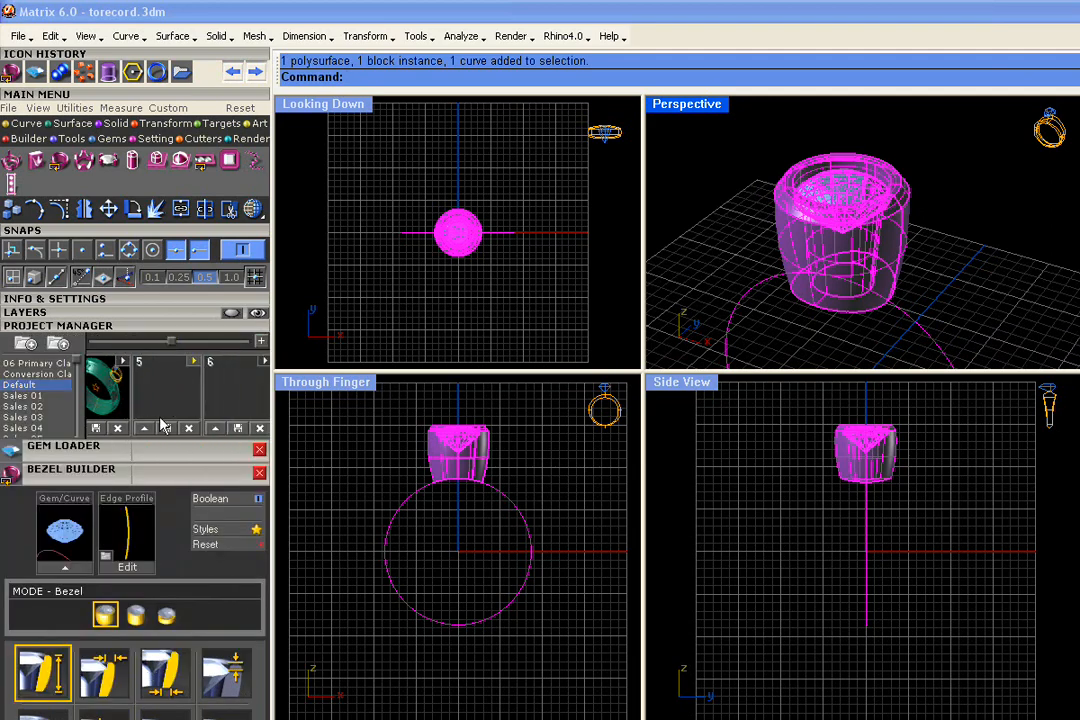
click(147, 429)
click(740, 161)
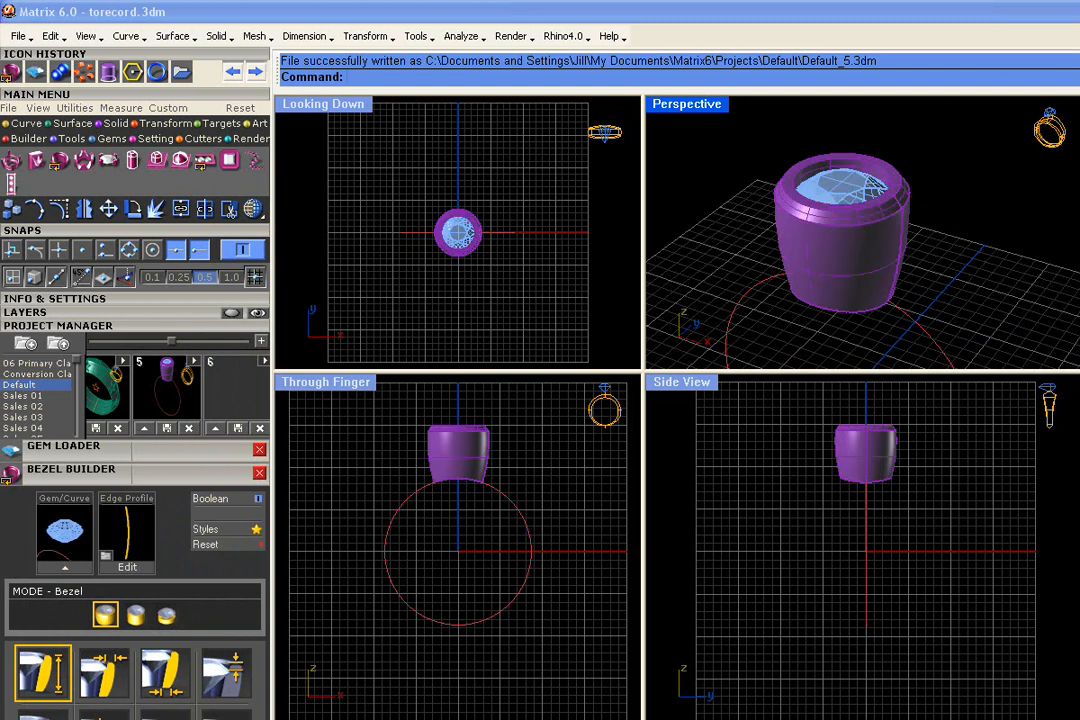
Step: Reopen the finished bezel's parameters for editing and close them without changes
click(901, 196)
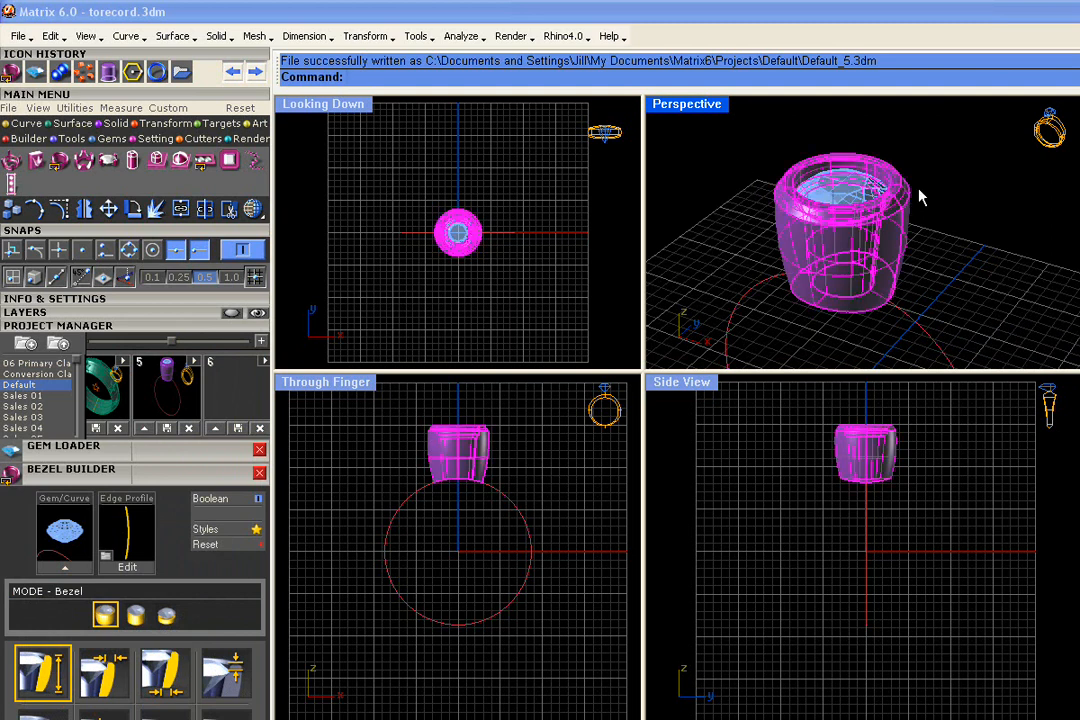
right_click(921, 197)
click(945, 195)
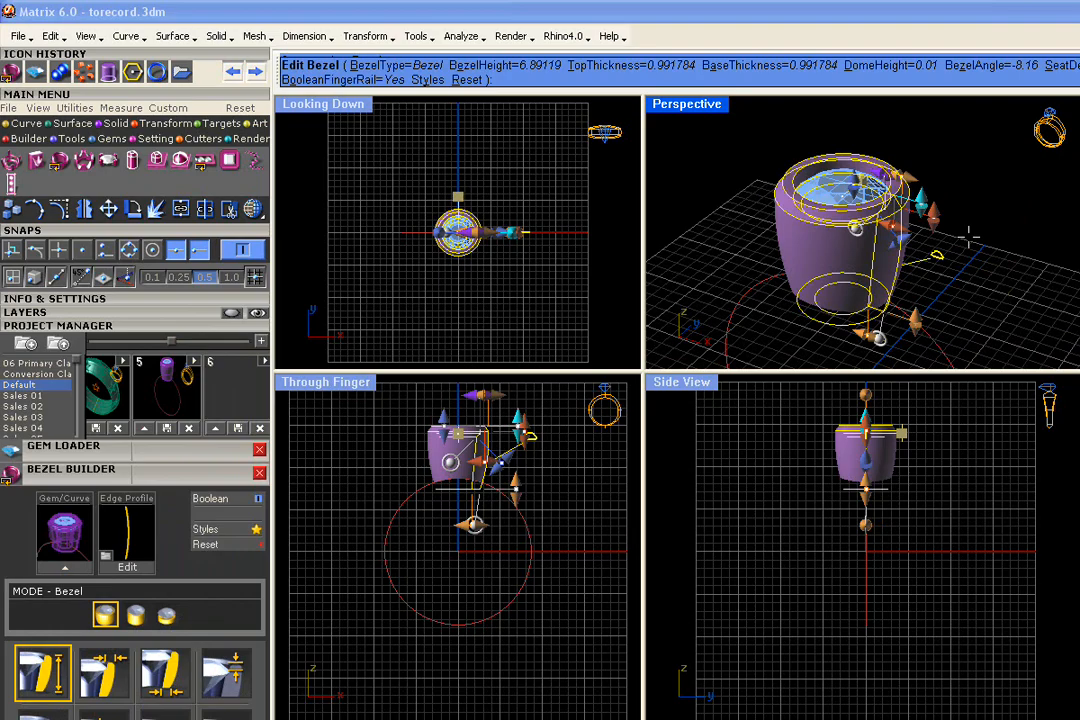
key(Return)
Step: Select the gem block instance and lower it slightly toward the ring rail so the bezel updates with it
click(838, 190)
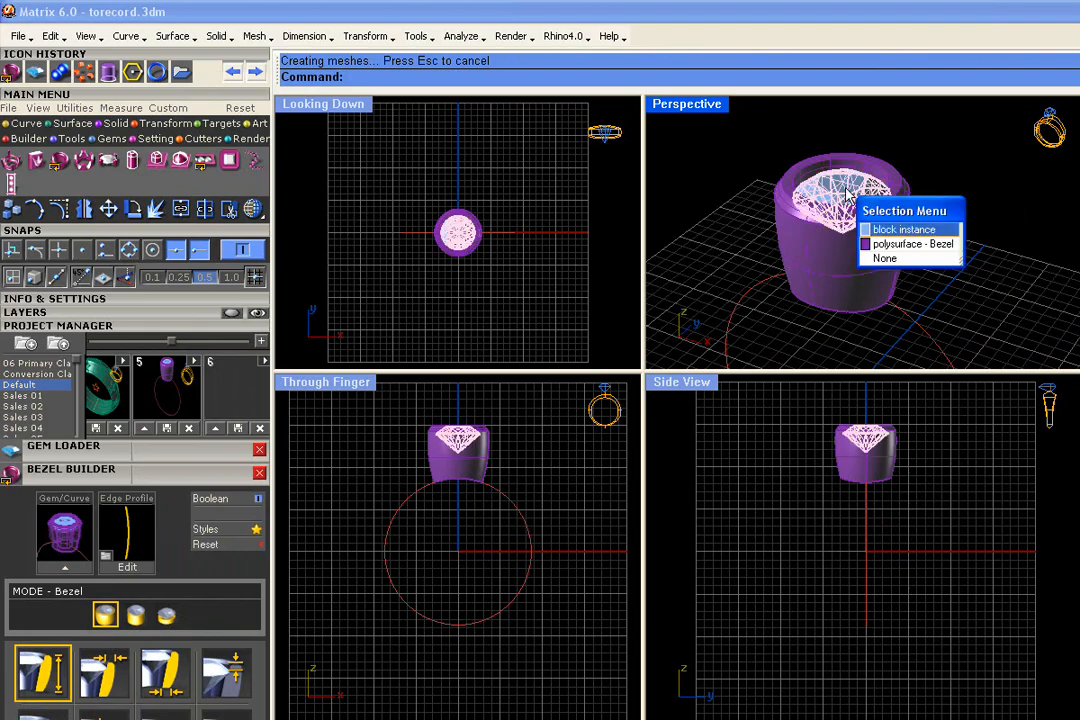
click(906, 232)
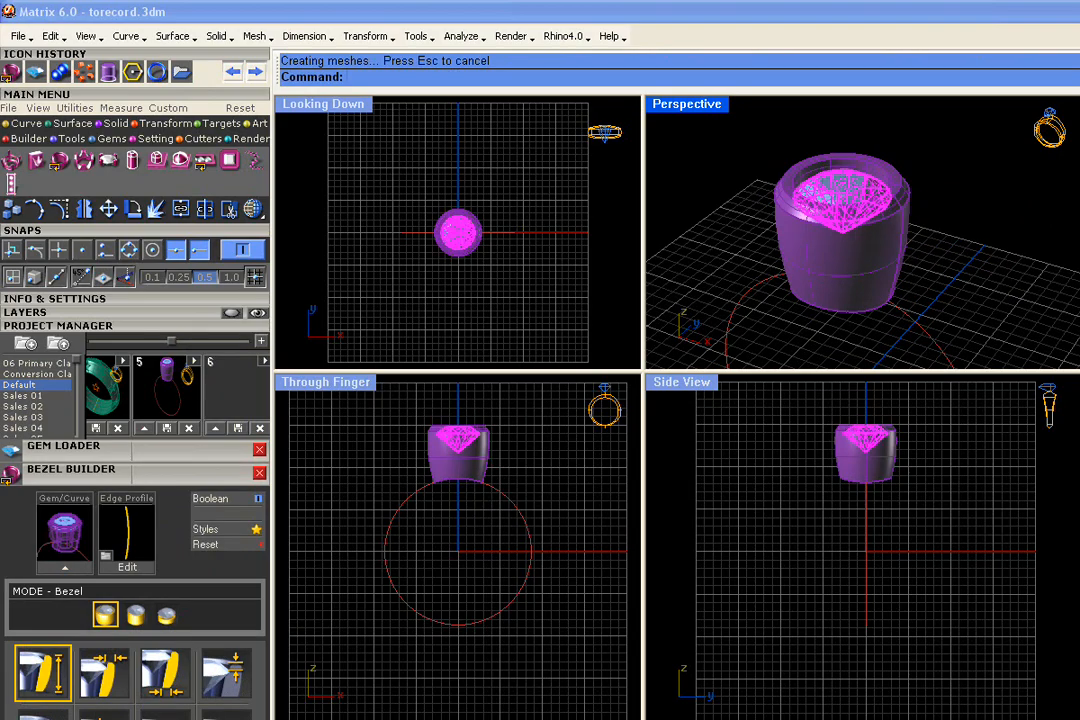
right_click(872, 212)
click(900, 219)
drag(839, 172, 841, 193)
right_click(852, 200)
Step: Examine the lowered bezel and ring rail from several angles, ending with a maximized Looking Down view
right_drag(853, 206, 840, 249)
scroll(401, 467, up, 3)
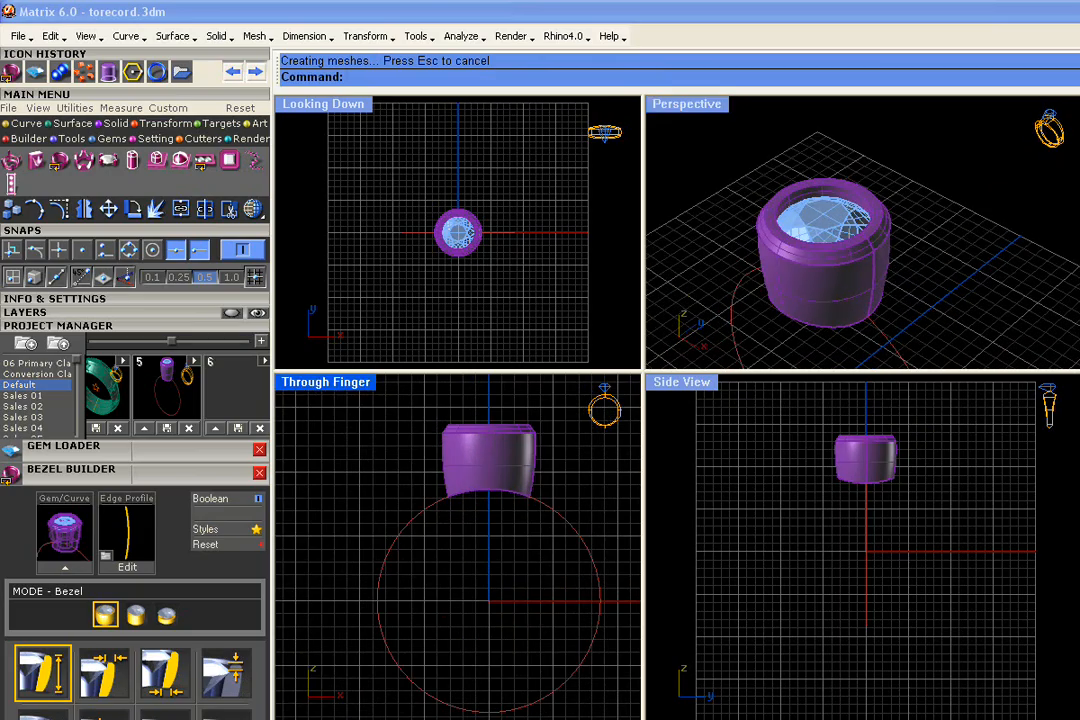
right_drag(832, 150, 869, 130)
scroll(869, 140, down, 3)
right_drag(868, 235, 889, 280)
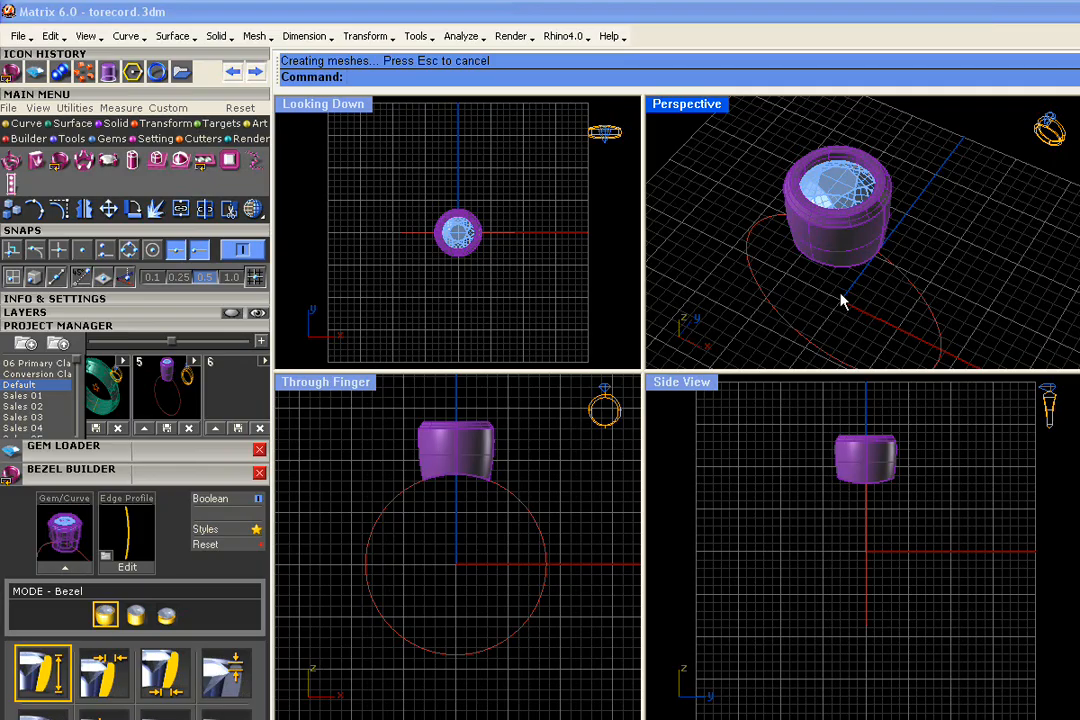
scroll(465, 265, up, 5)
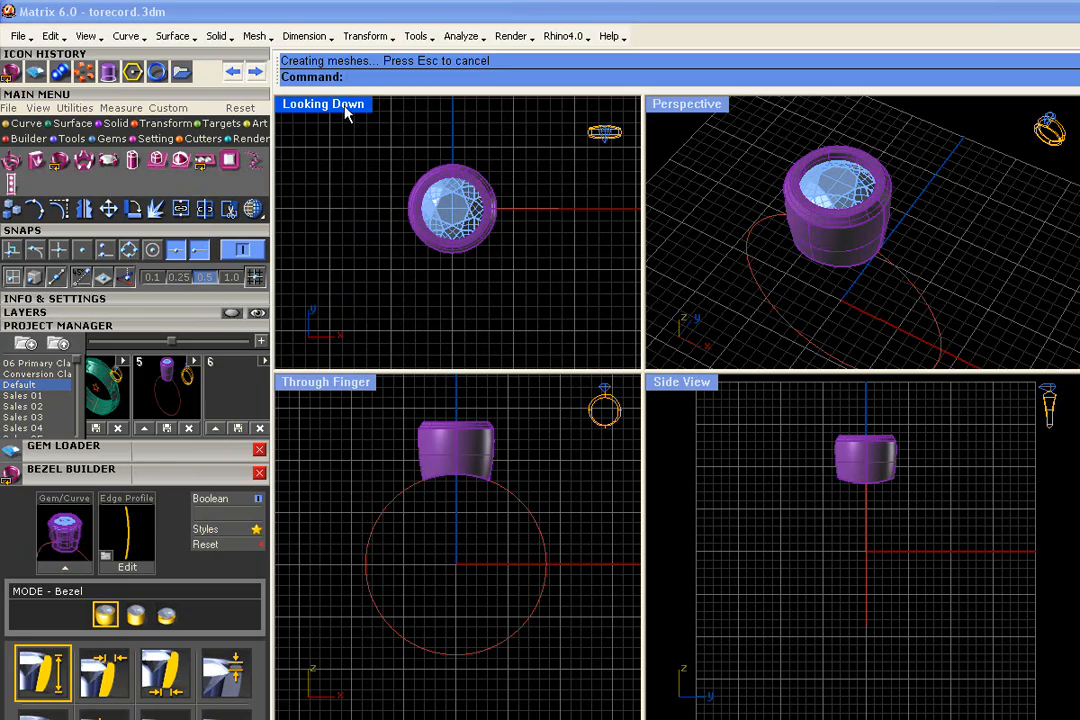
right_drag(547, 294, 523, 281)
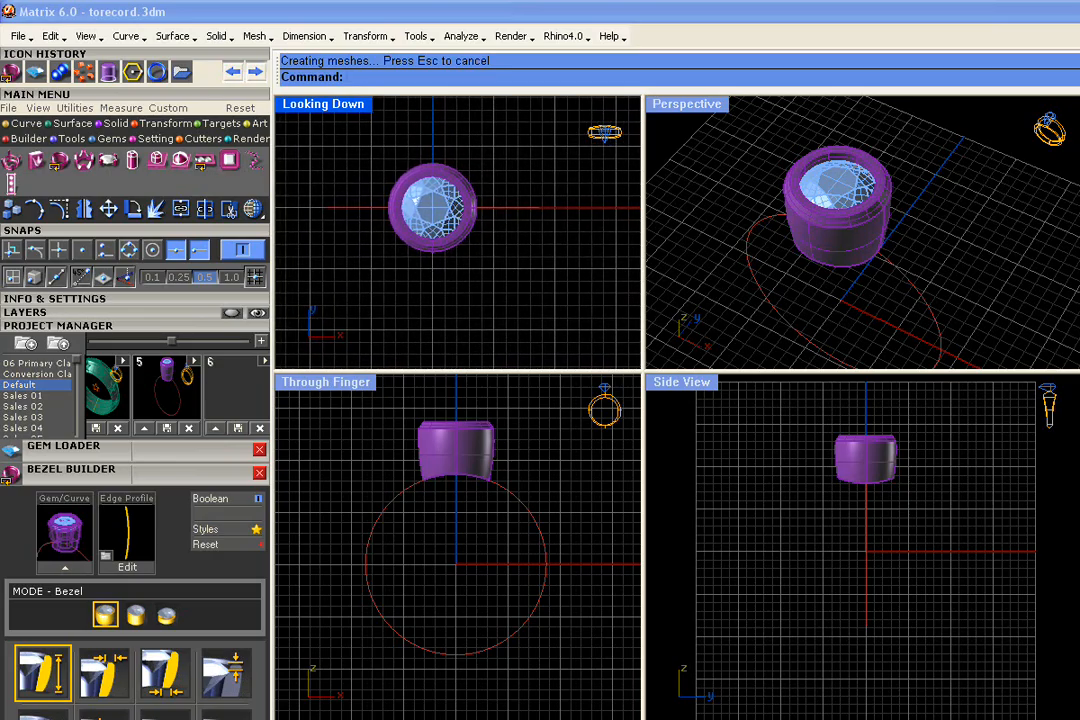
double_click(341, 106)
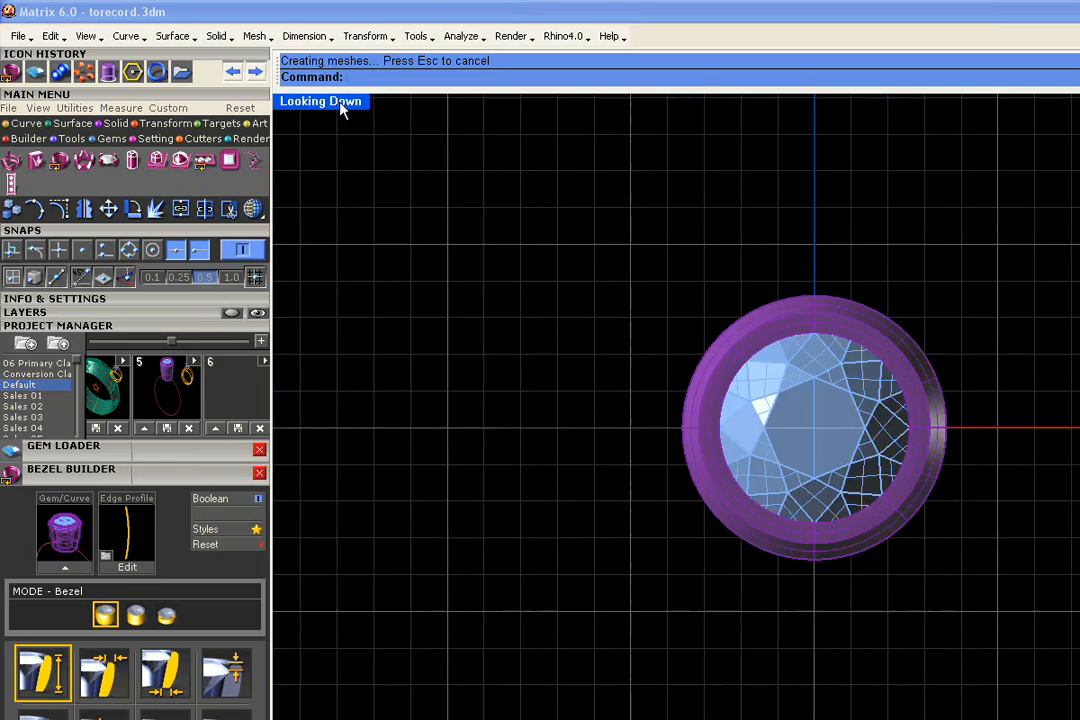
right_drag(853, 425, 677, 306)
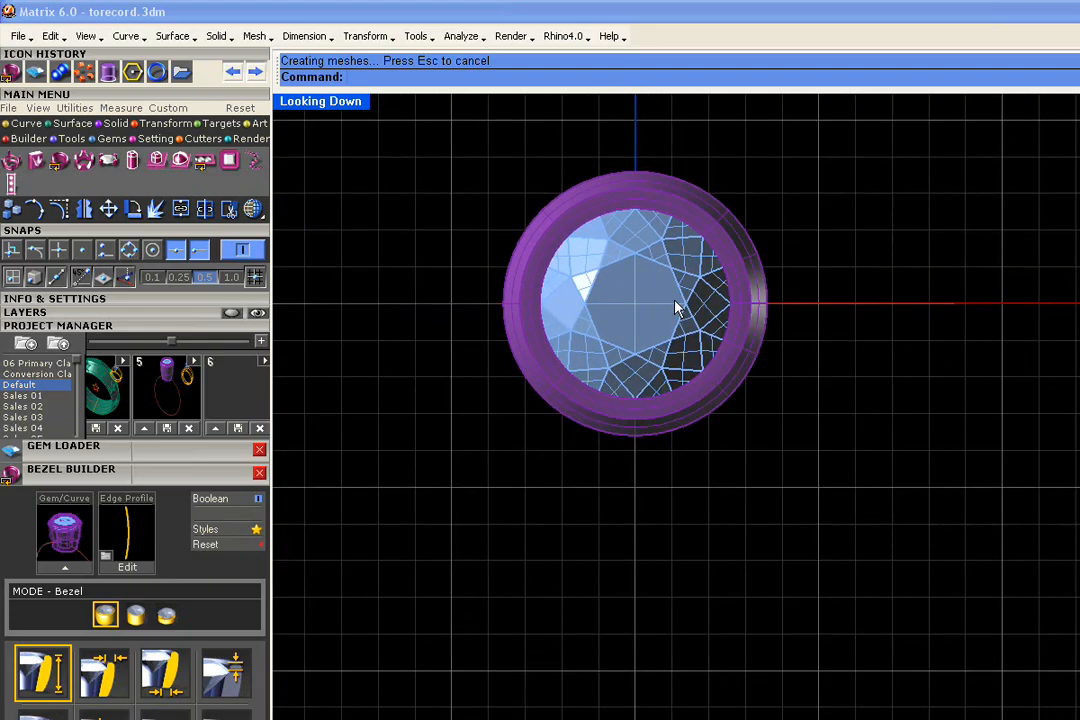
Step: On the User 02 layer, draw an eight-point interpolated curve in Looking Down, sweeping from left of the bezel beneath it and up its right side
click(86, 313)
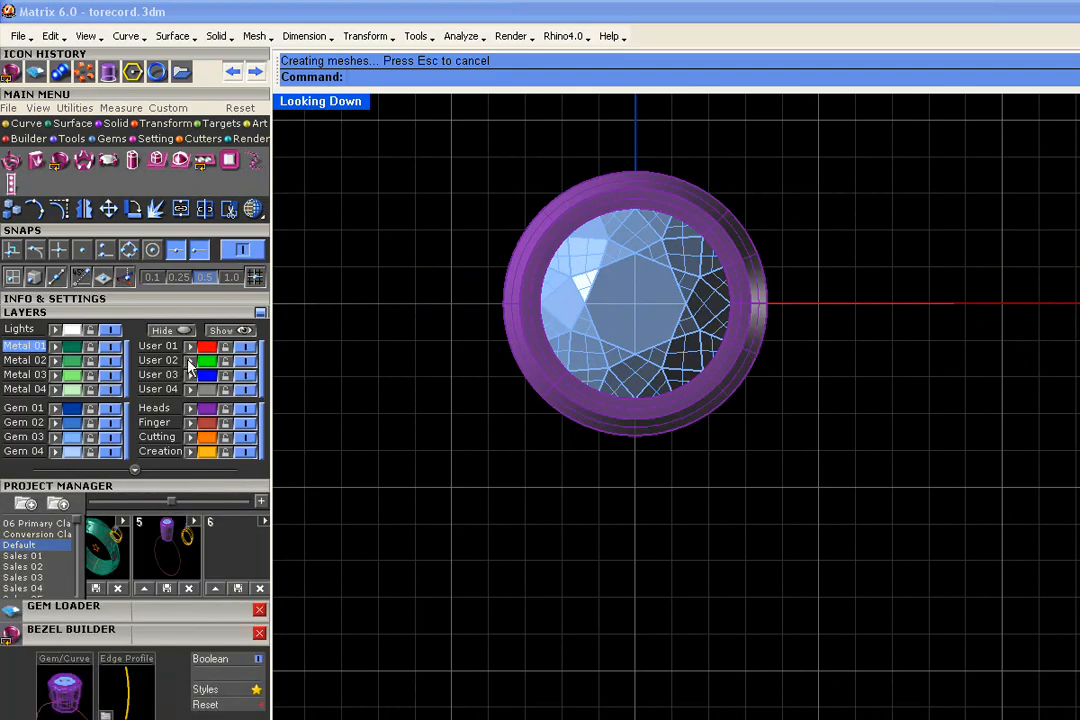
click(178, 361)
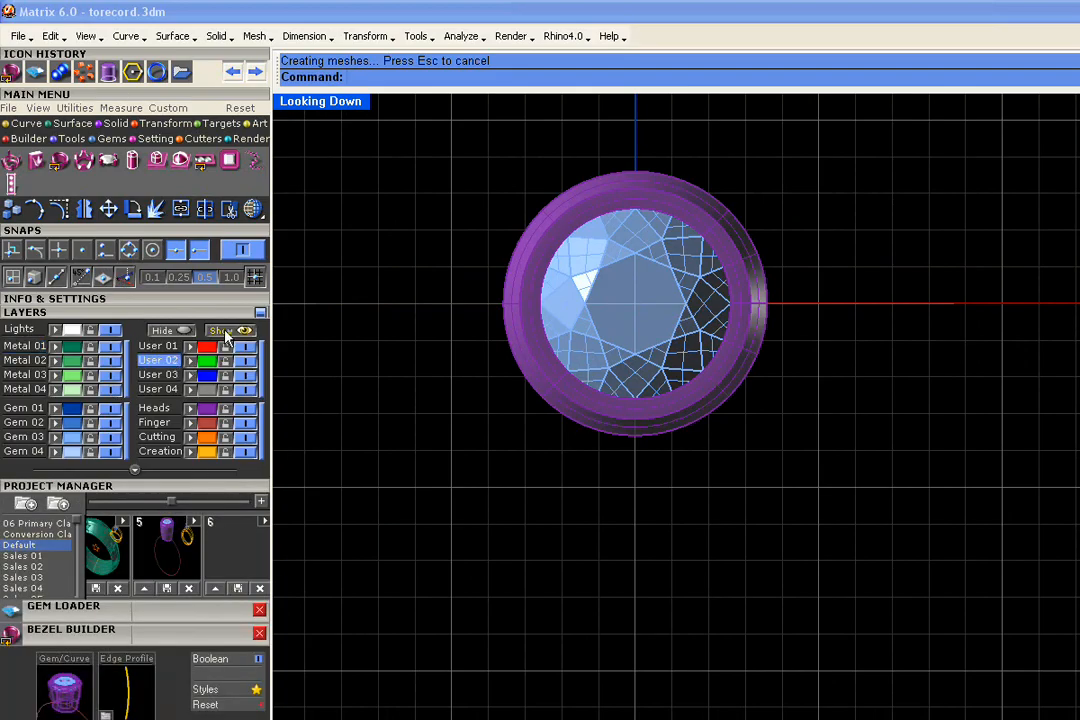
click(25, 123)
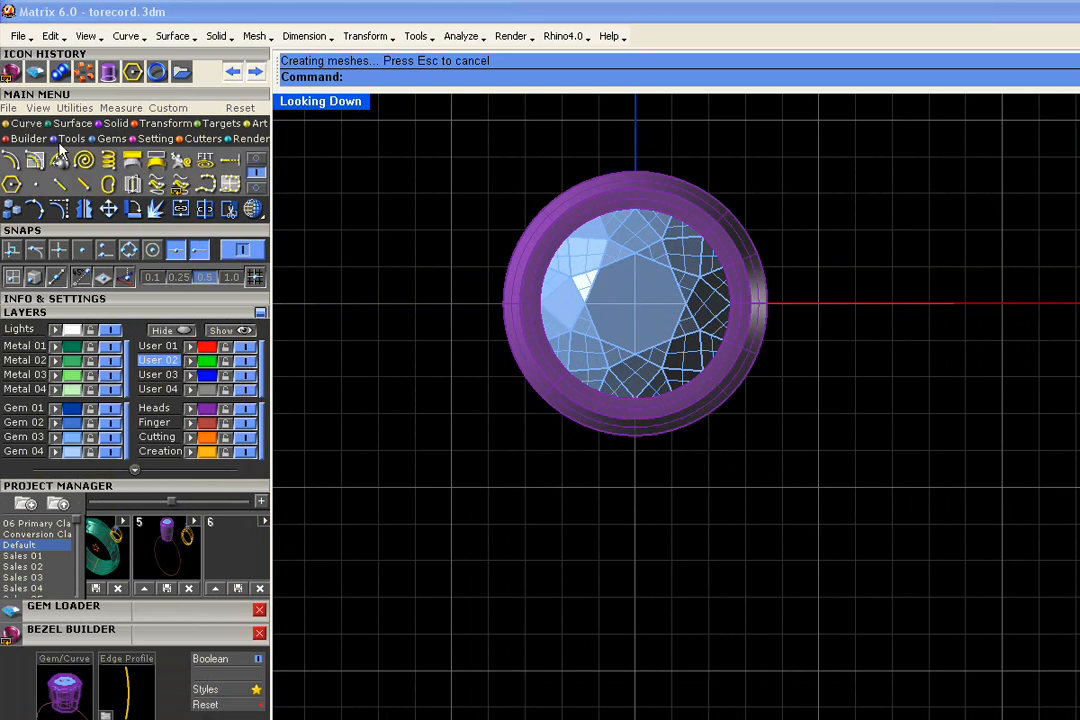
click(256, 159)
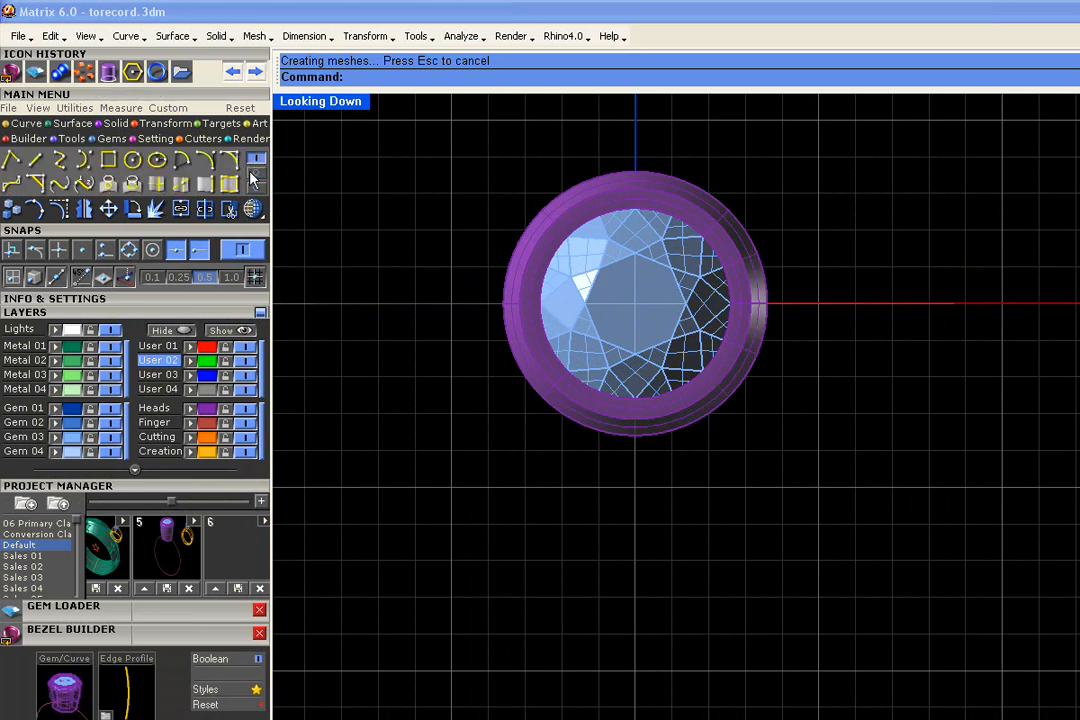
click(59, 161)
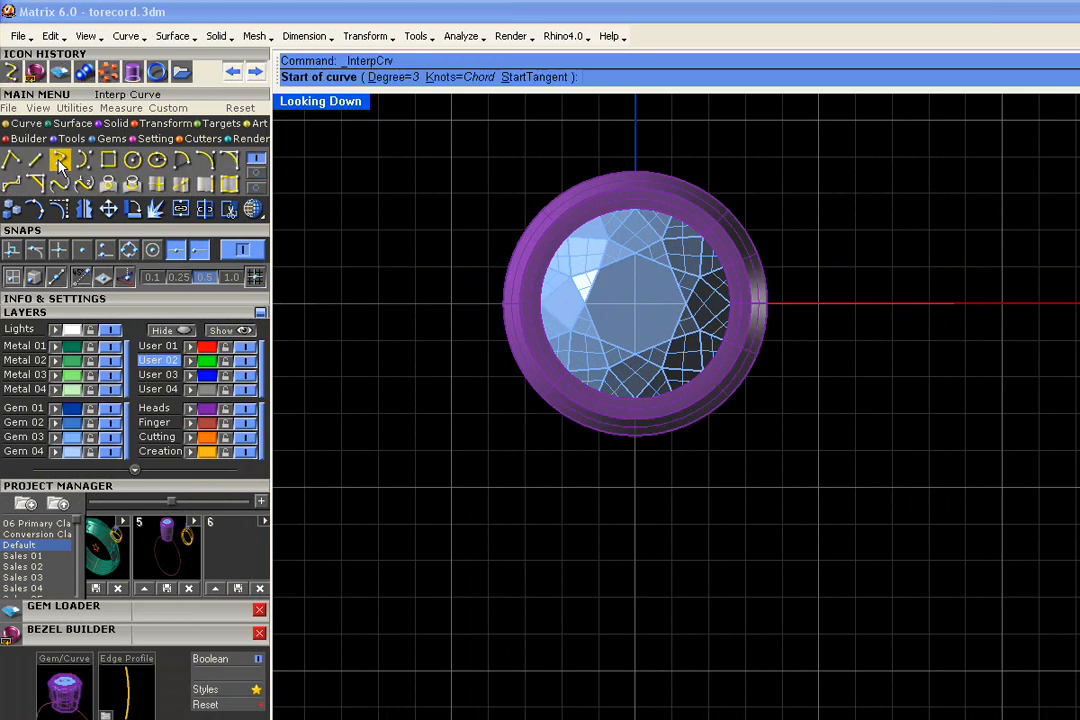
scroll(342, 337, down, 3)
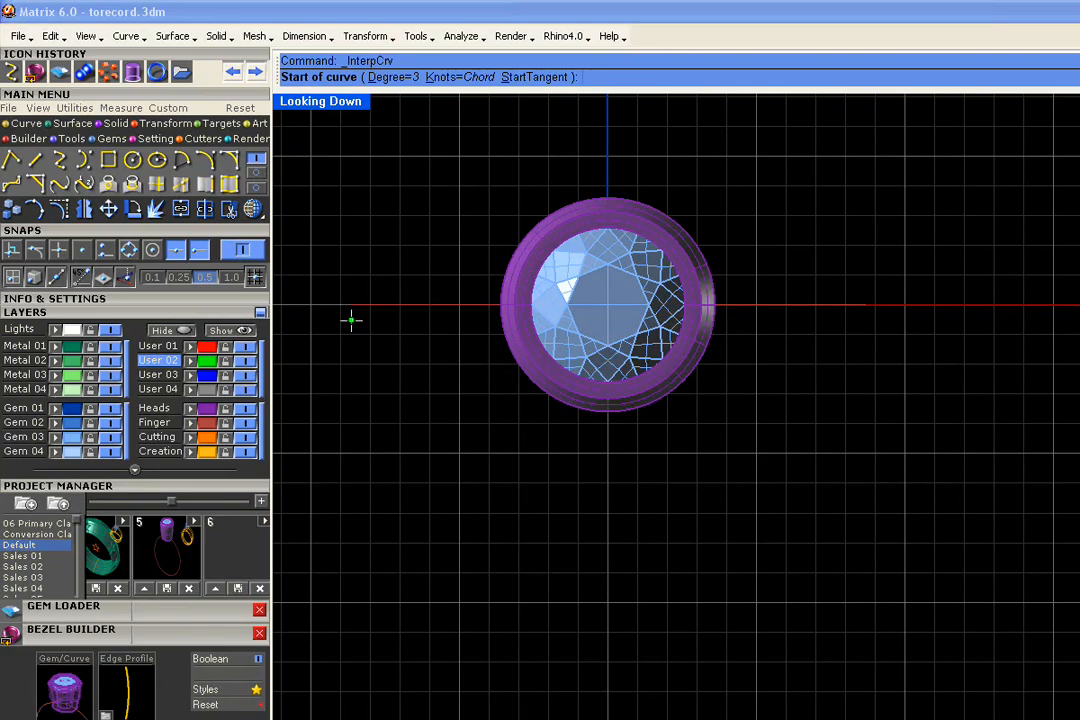
click(306, 324)
click(368, 325)
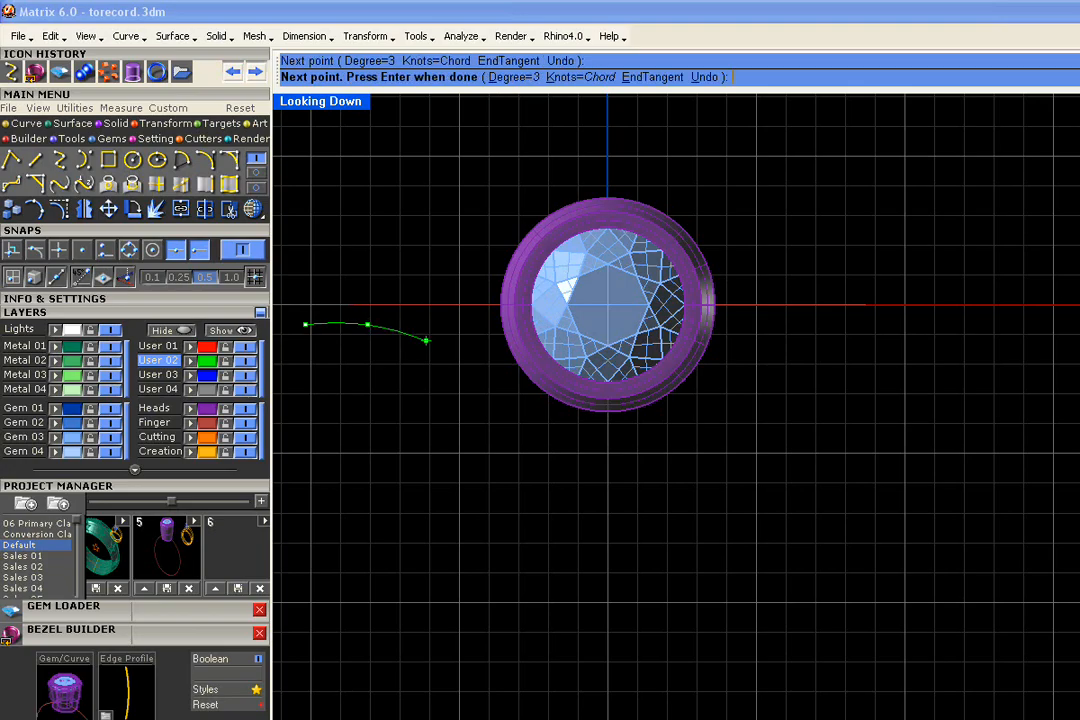
click(438, 345)
click(517, 403)
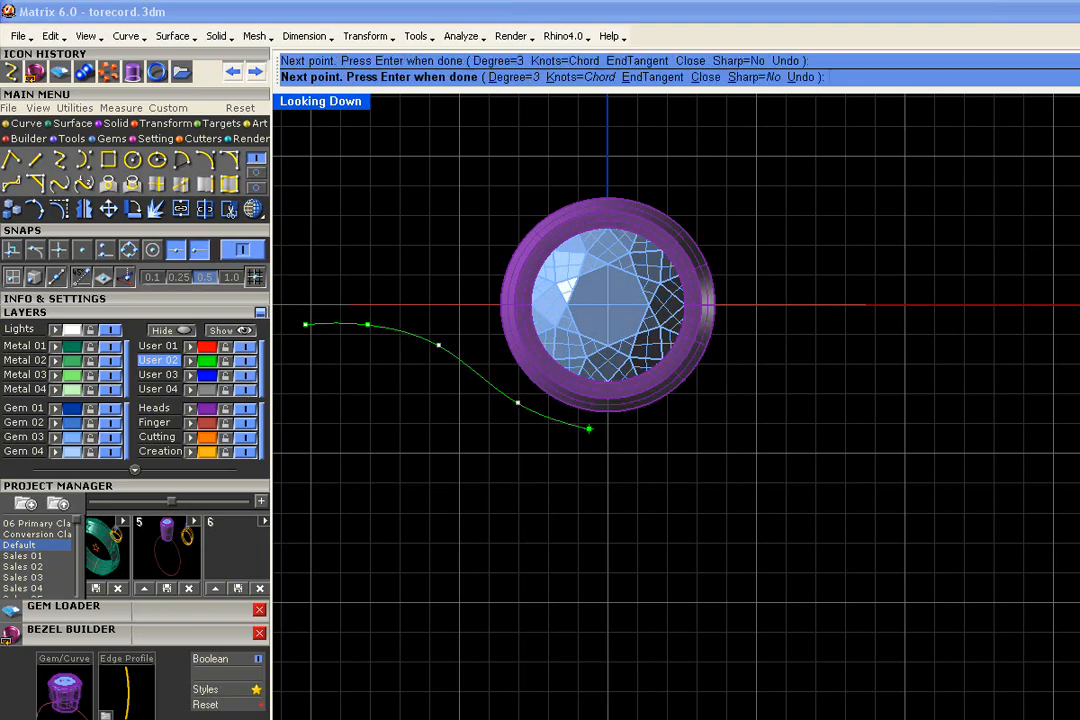
click(610, 432)
click(697, 410)
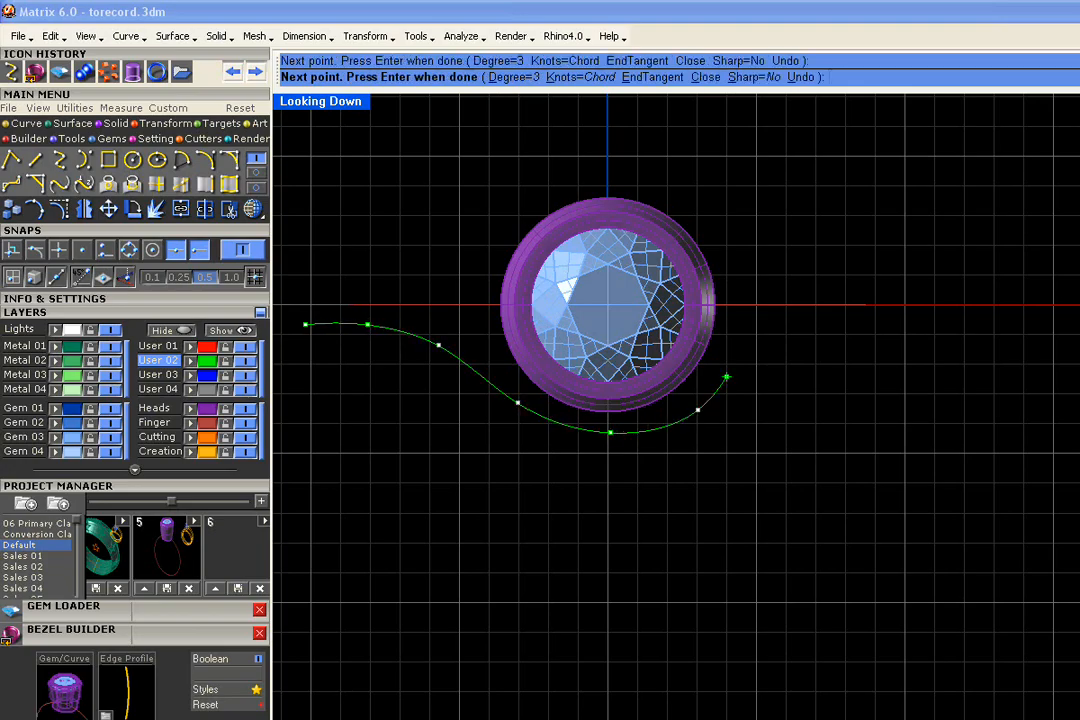
click(731, 345)
click(731, 324)
key(Return)
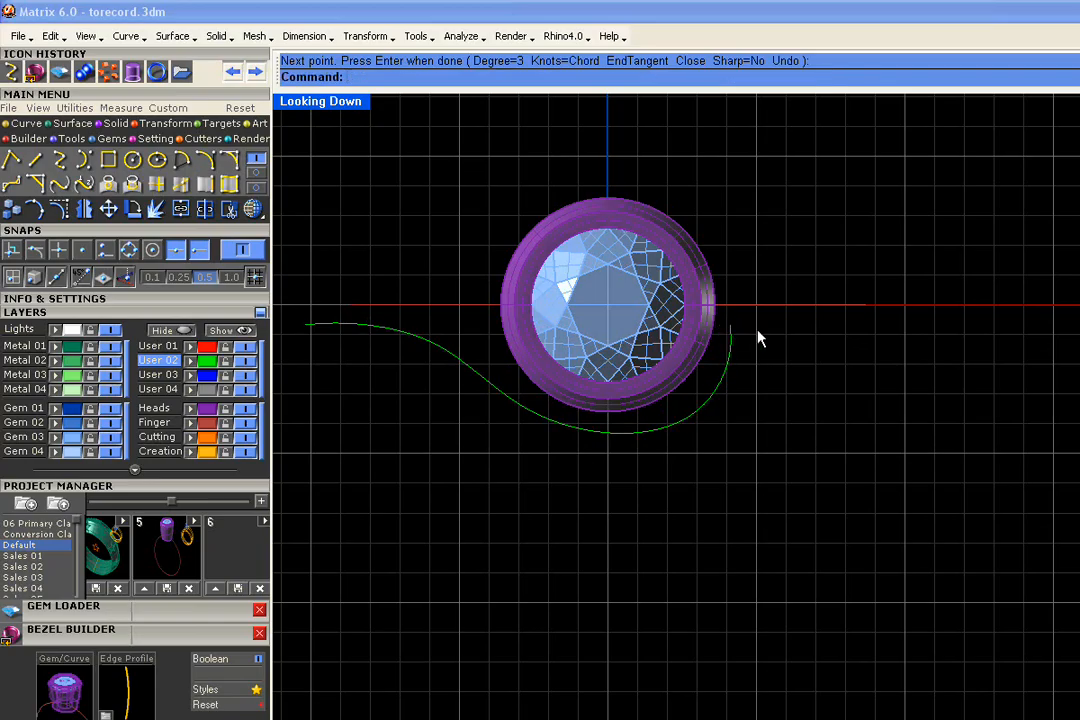
Step: Turn on the new curve's control points and adjust its lower and right-hand points so it flows smoothly around the bezel
click(706, 408)
click(62, 210)
drag(607, 437, 623, 459)
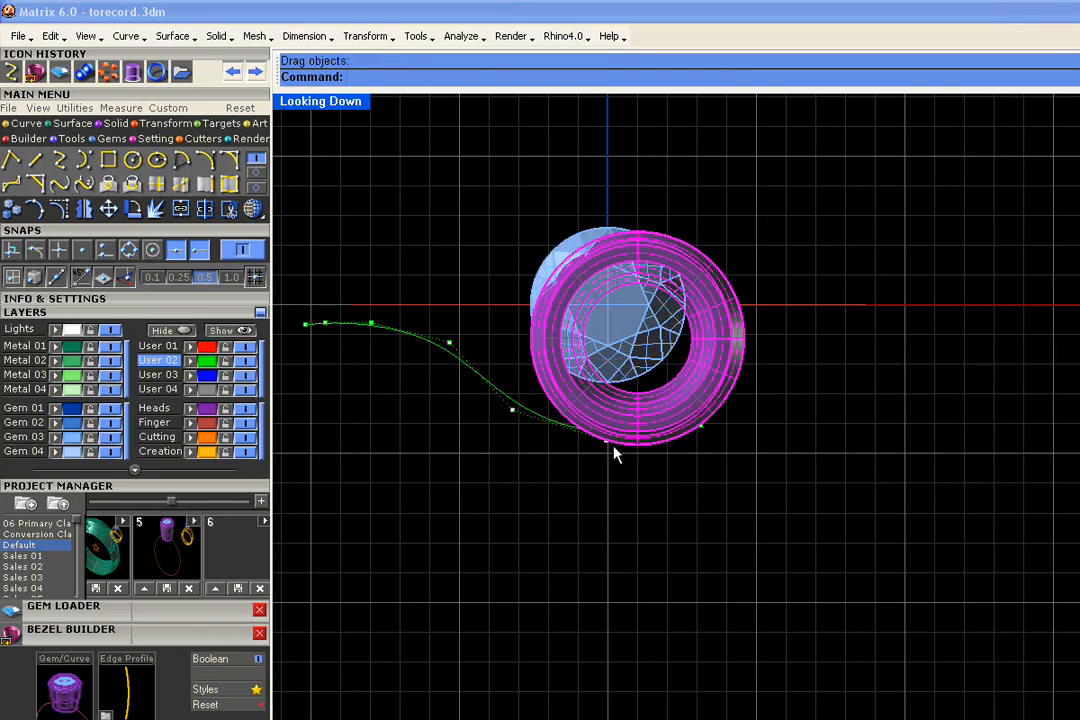
key(ctrl+z)
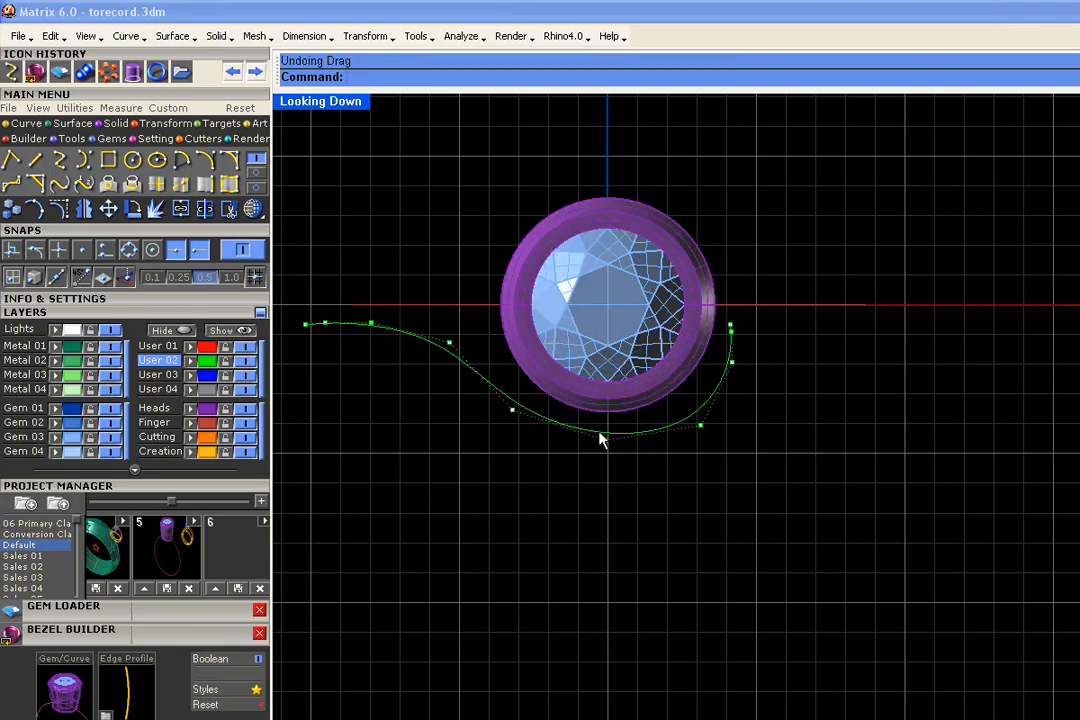
mouse_move(594, 423)
mouse_down()
mouse_move(623, 471)
mouse_move(588, 445)
mouse_up()
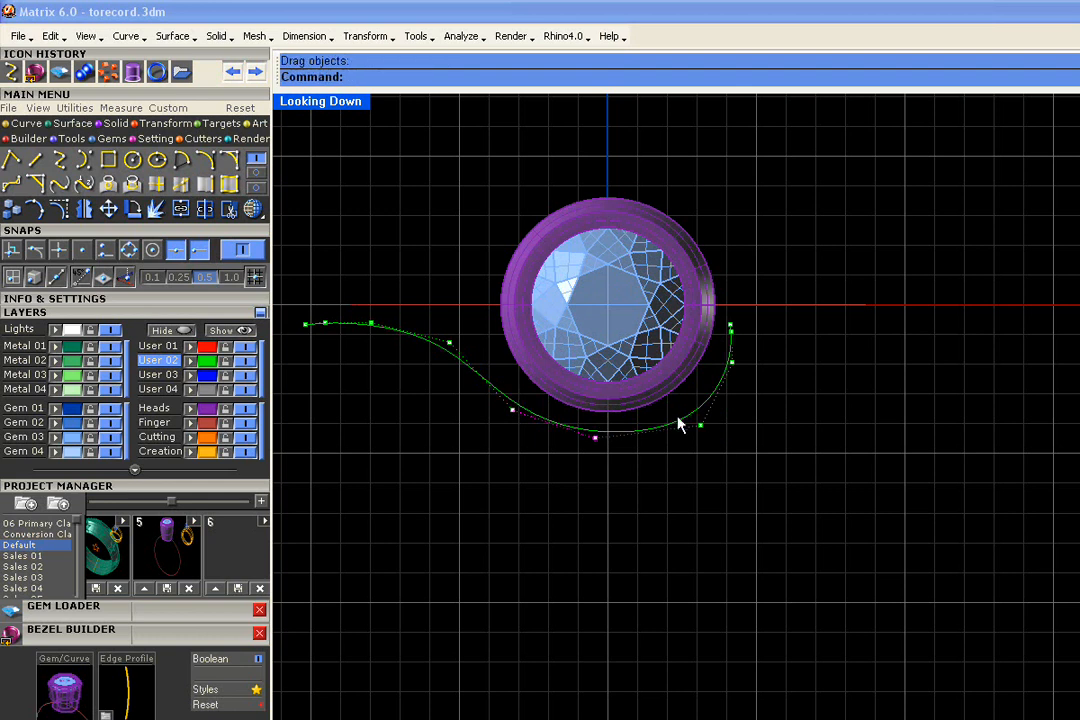
drag(704, 437, 712, 431)
mouse_move(721, 359)
mouse_down()
mouse_move(741, 367)
mouse_move(723, 355)
mouse_up()
click(710, 431)
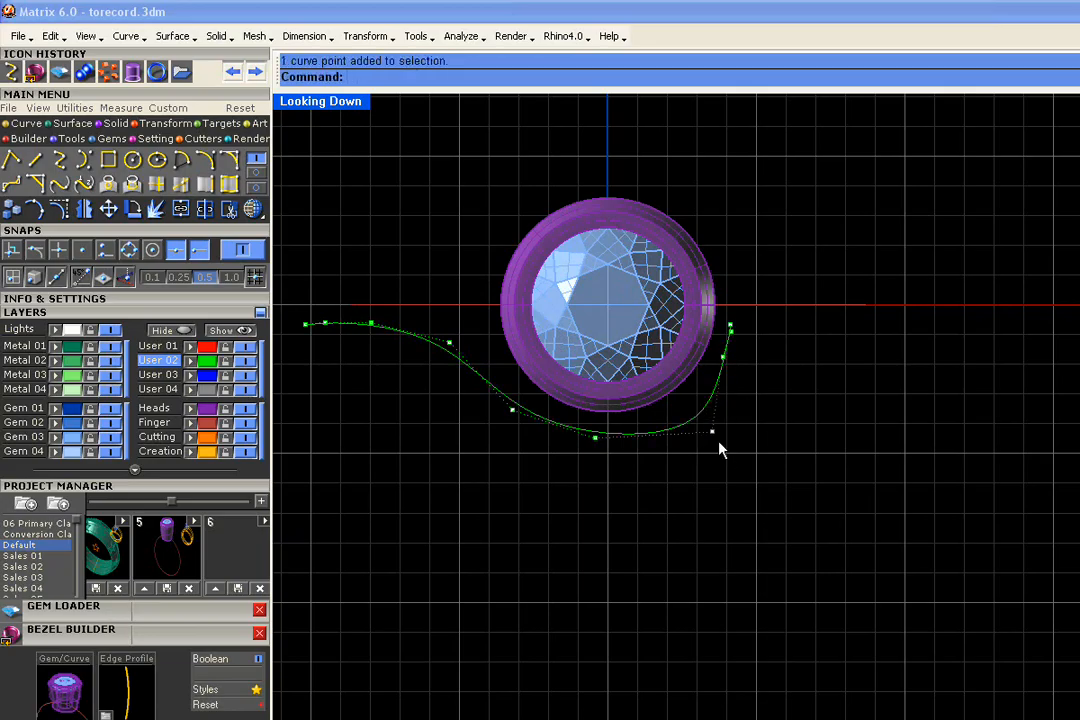
drag(708, 434, 694, 429)
mouse_move(579, 417)
mouse_down()
mouse_move(612, 451)
mouse_move(590, 437)
mouse_up()
mouse_move(499, 386)
mouse_down()
mouse_move(533, 428)
mouse_move(513, 394)
mouse_up()
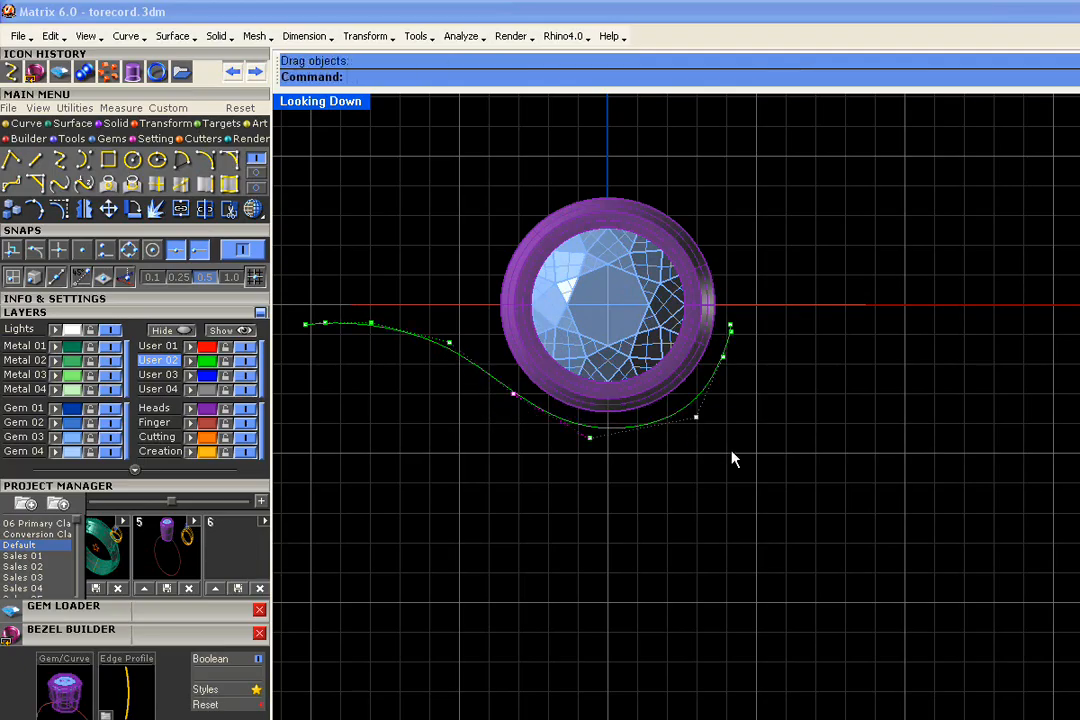
key(Escape)
Step: Save the swept curve, ring rail, bezel and gem to slot 6 of the Default project and restore the four-view layout
drag(837, 448, 583, 245)
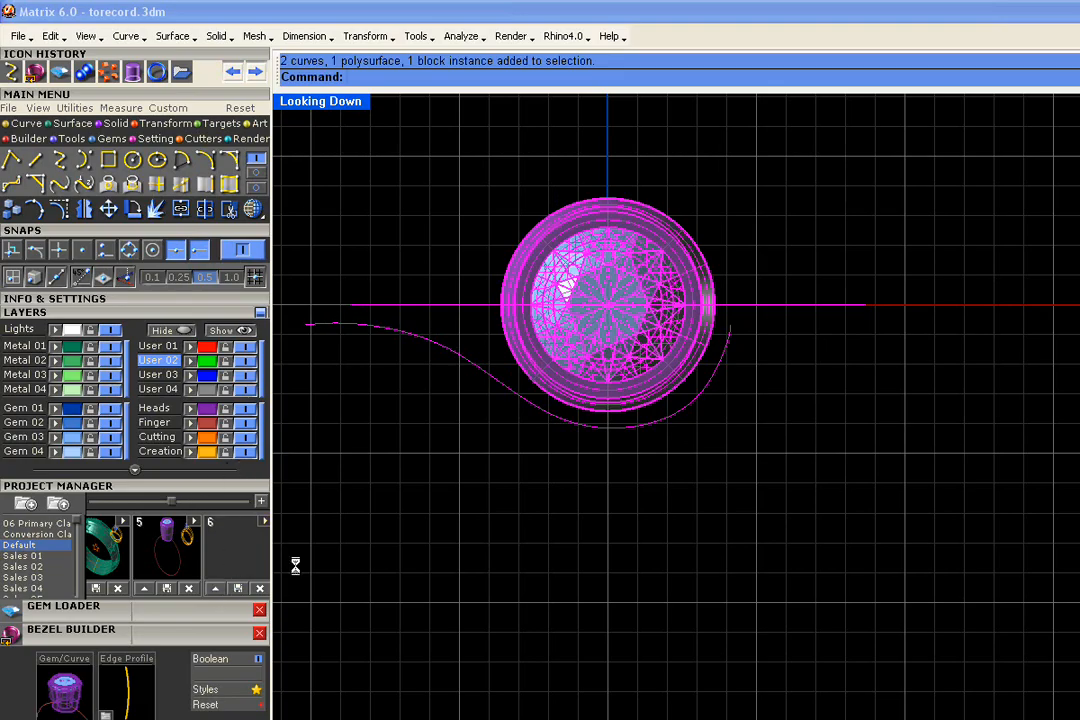
click(240, 587)
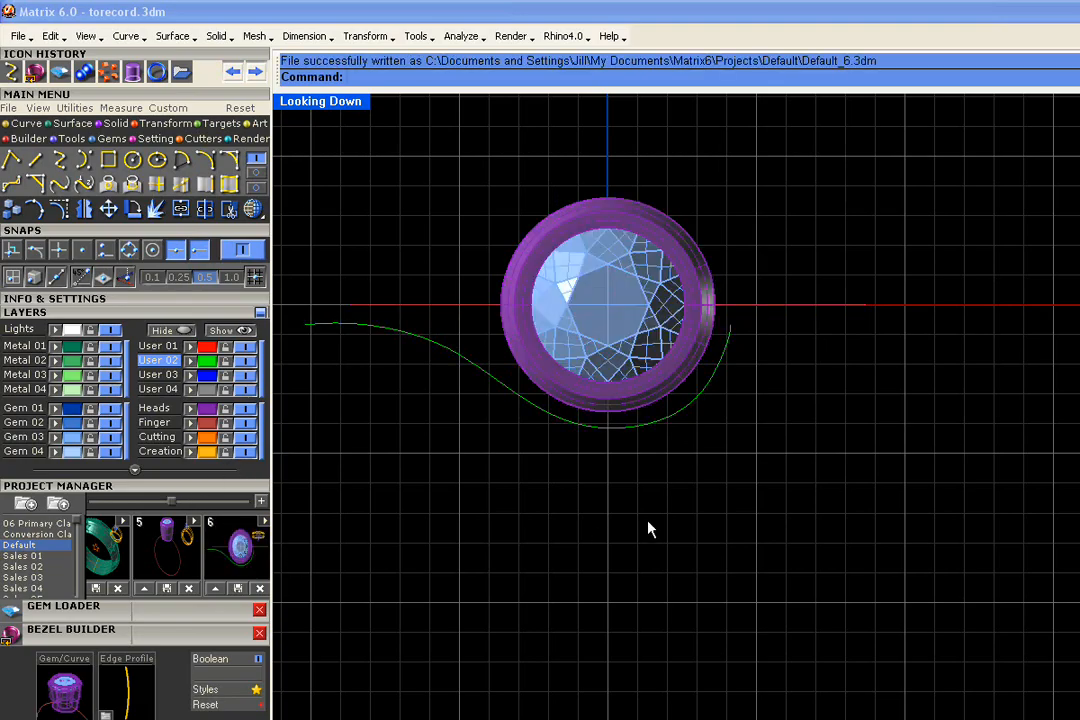
double_click(320, 102)
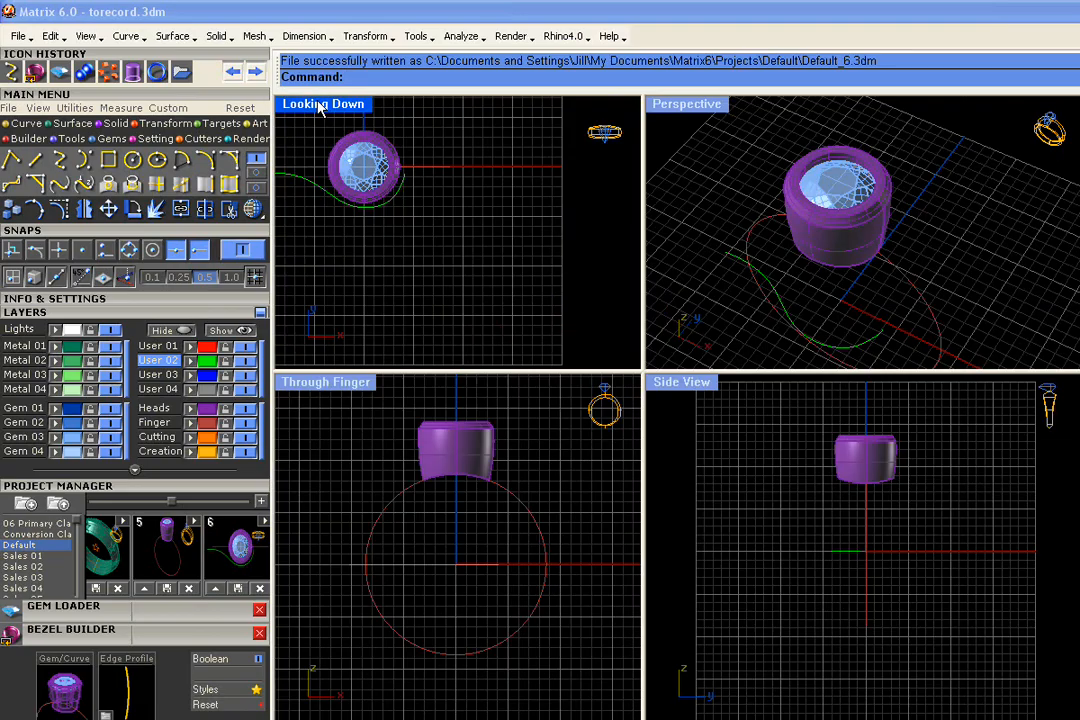
right_drag(948, 250, 871, 220)
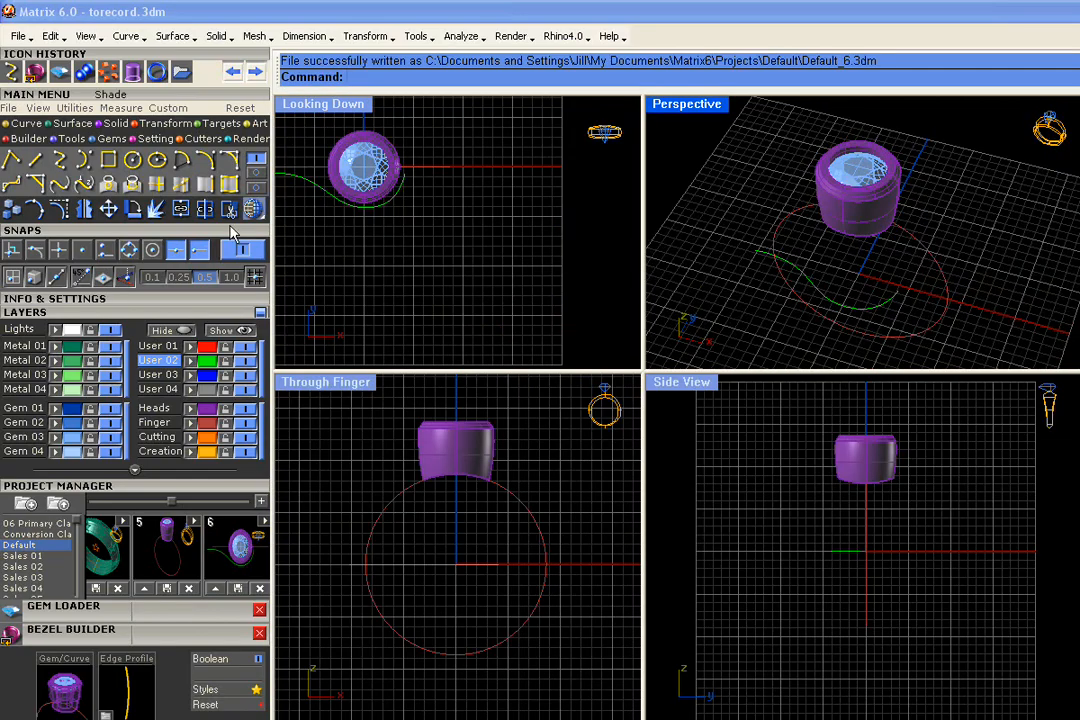
click(125, 278)
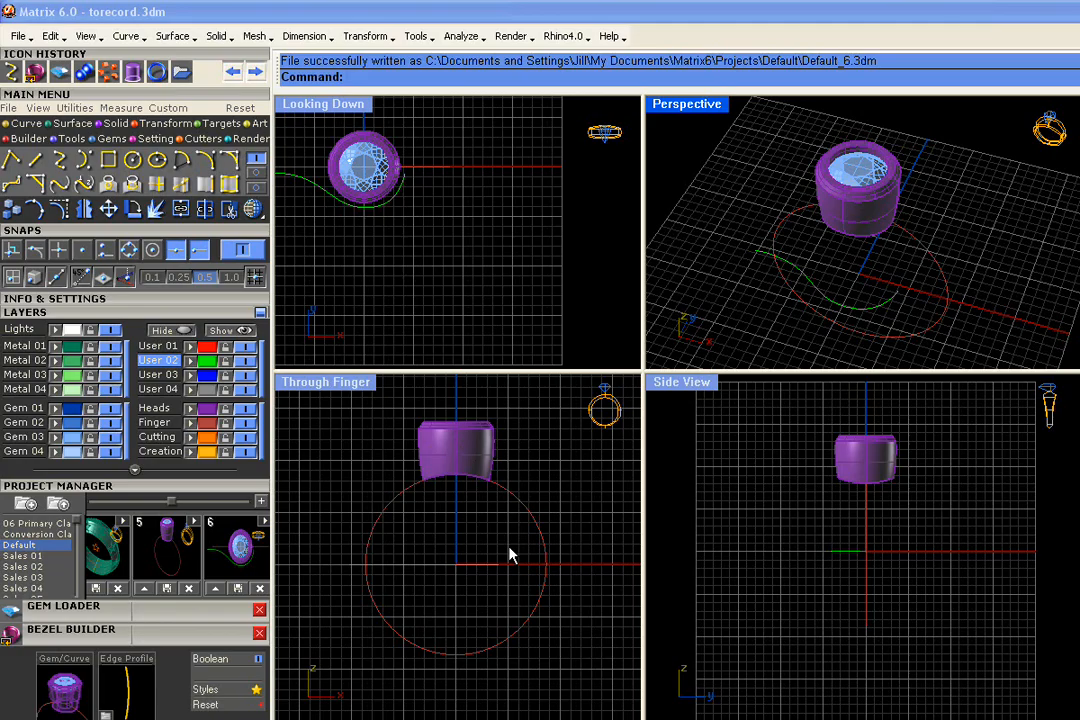
right_drag(421, 240, 521, 243)
click(861, 306)
key(Escape)
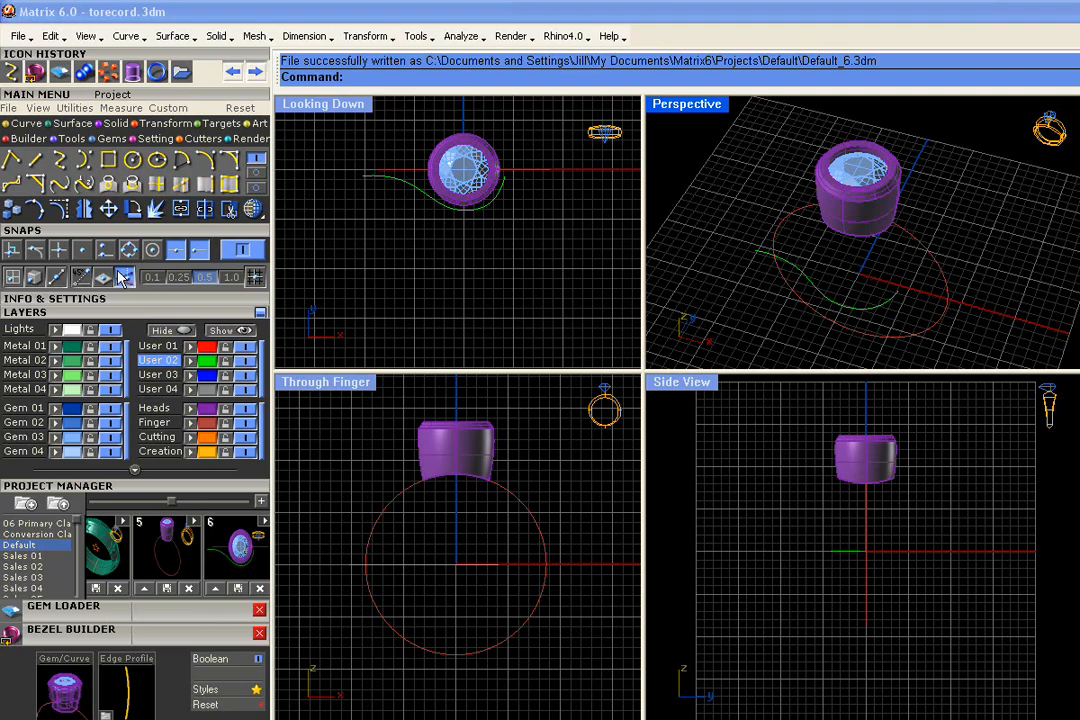
mouse_move(459, 629)
right_down()
mouse_move(454, 607)
mouse_move(444, 622)
right_up()
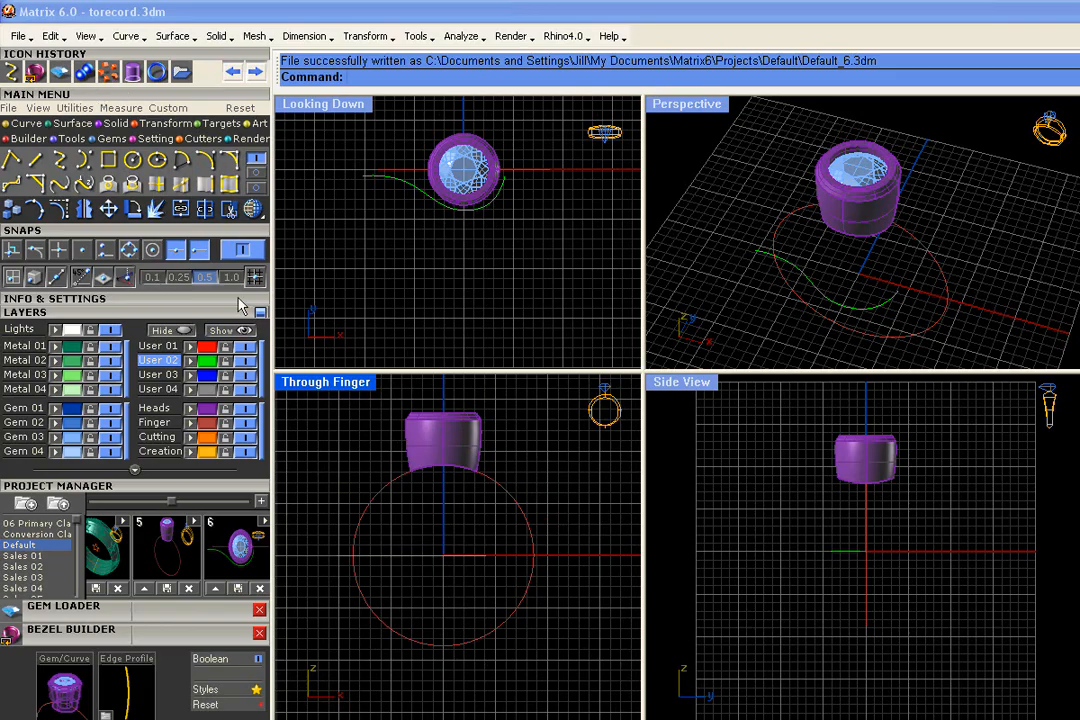
Step: Try combining the swept curve with the ring rail using Curve from 2 View History with Full set to True
click(257, 186)
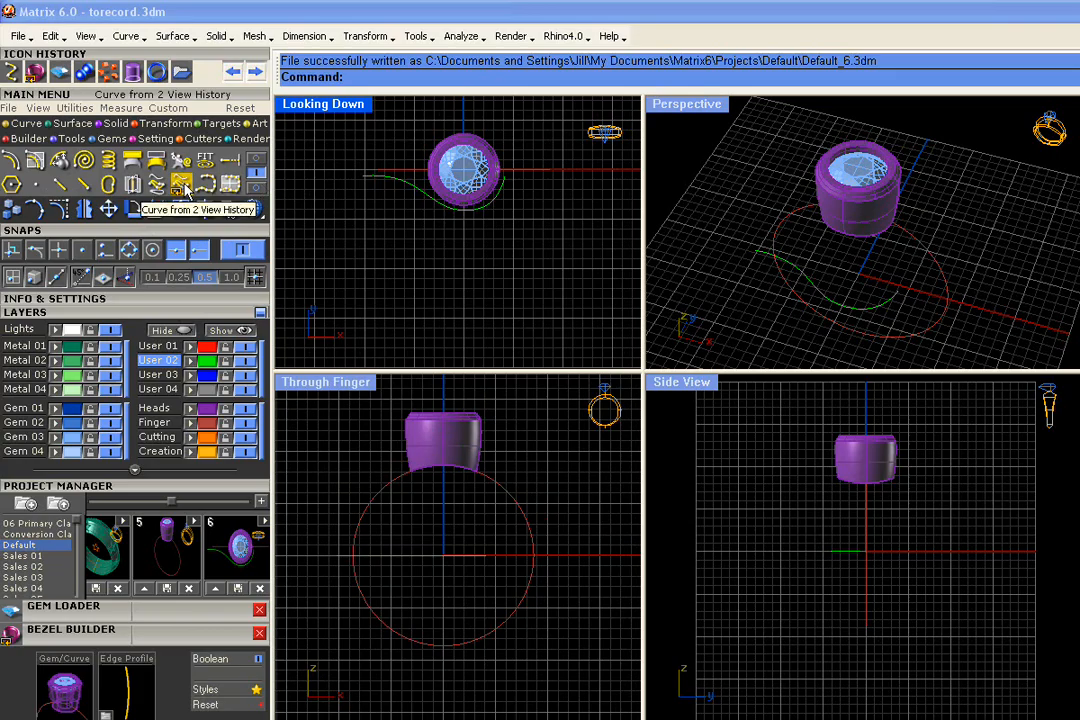
click(182, 186)
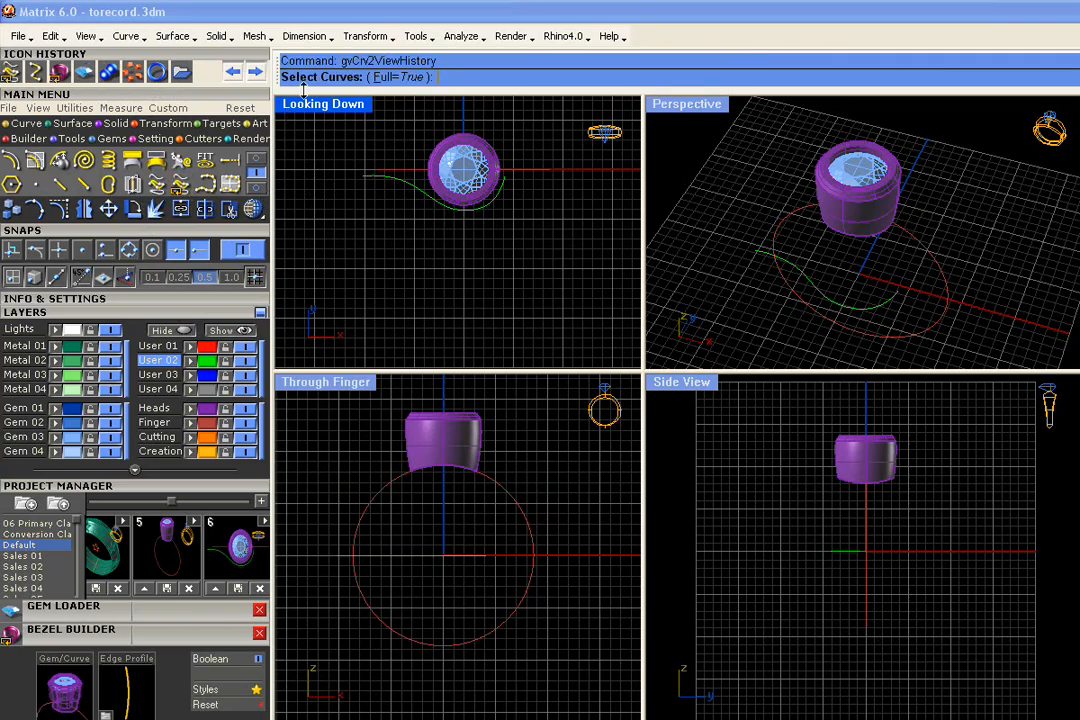
click(894, 305)
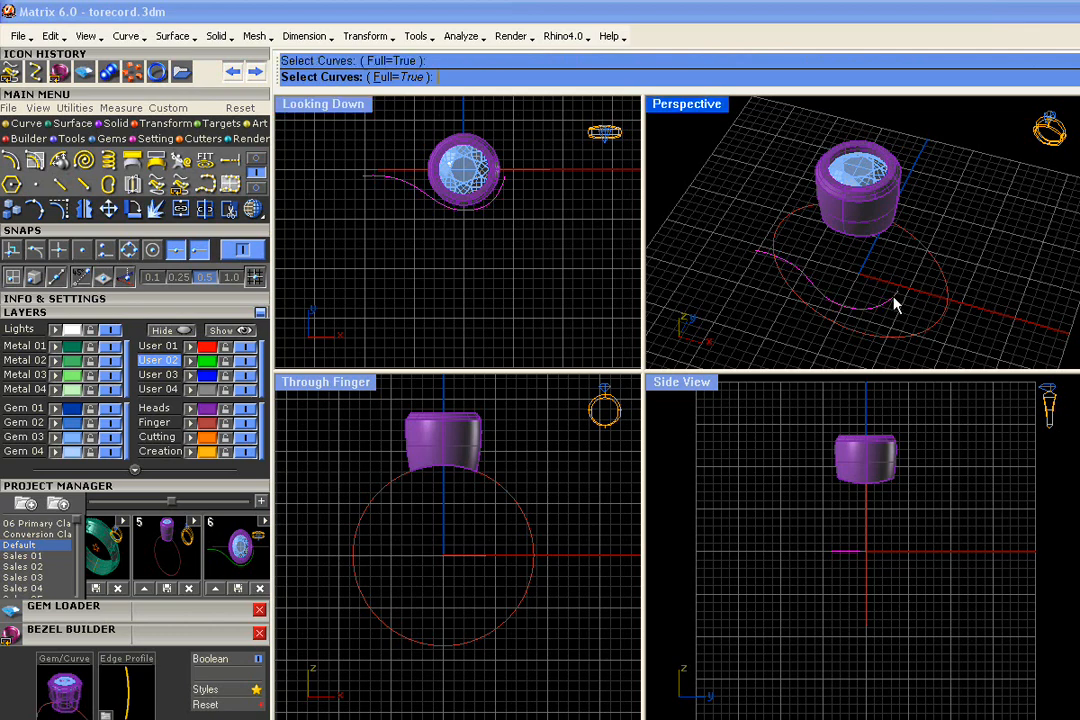
right_click(515, 503)
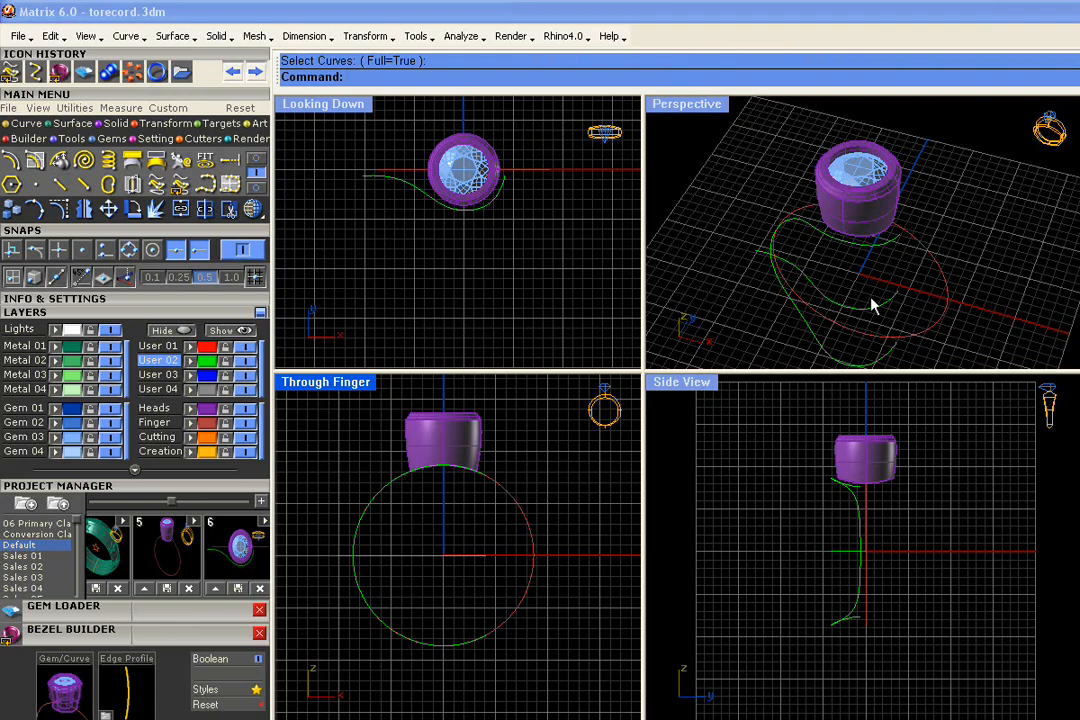
Step: Examine the combined curve against the ring rail from several angles, and undo the Curve from 2 View History operation
right_drag(890, 302, 768, 205)
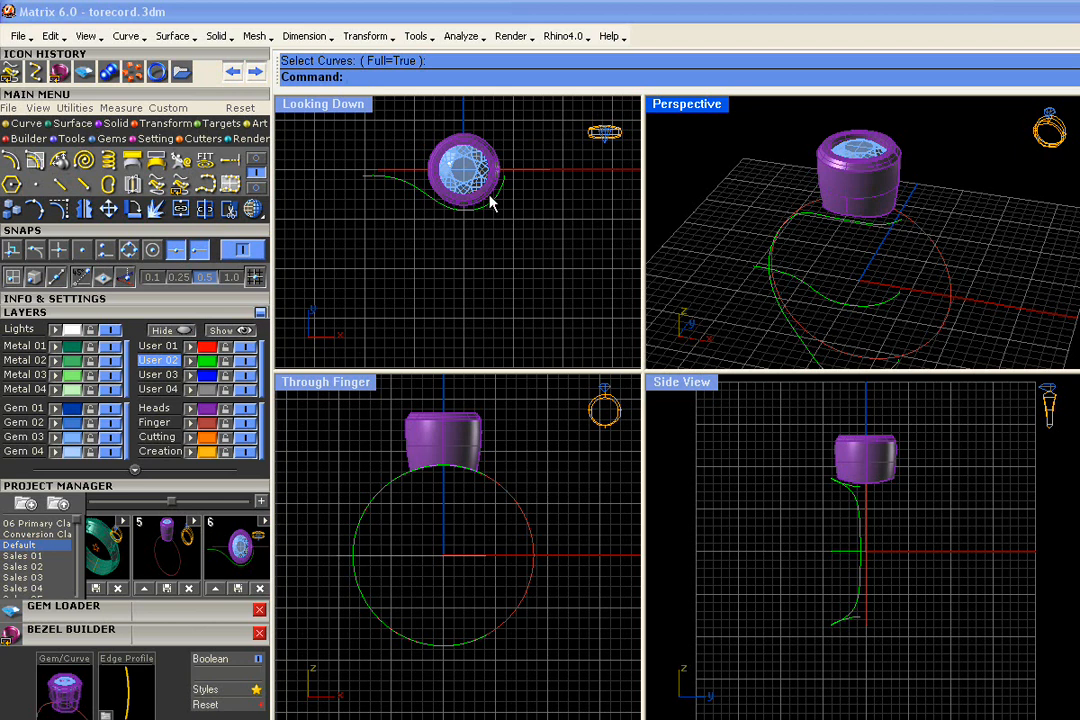
click(533, 586)
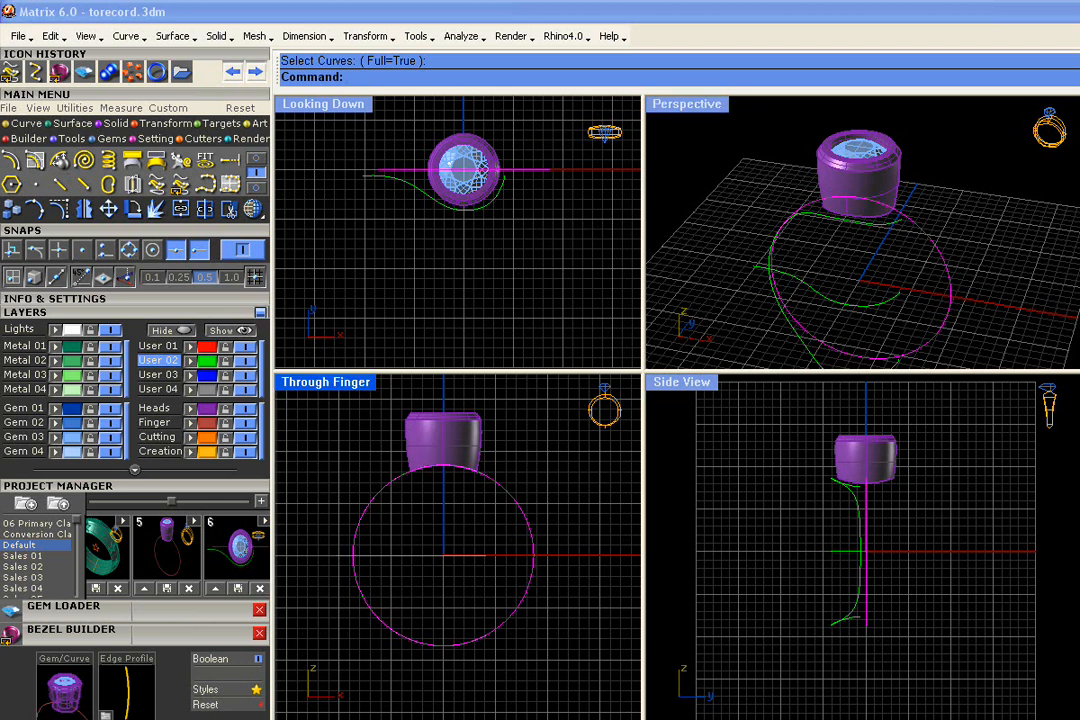
right_drag(880, 198, 876, 245)
click(974, 183)
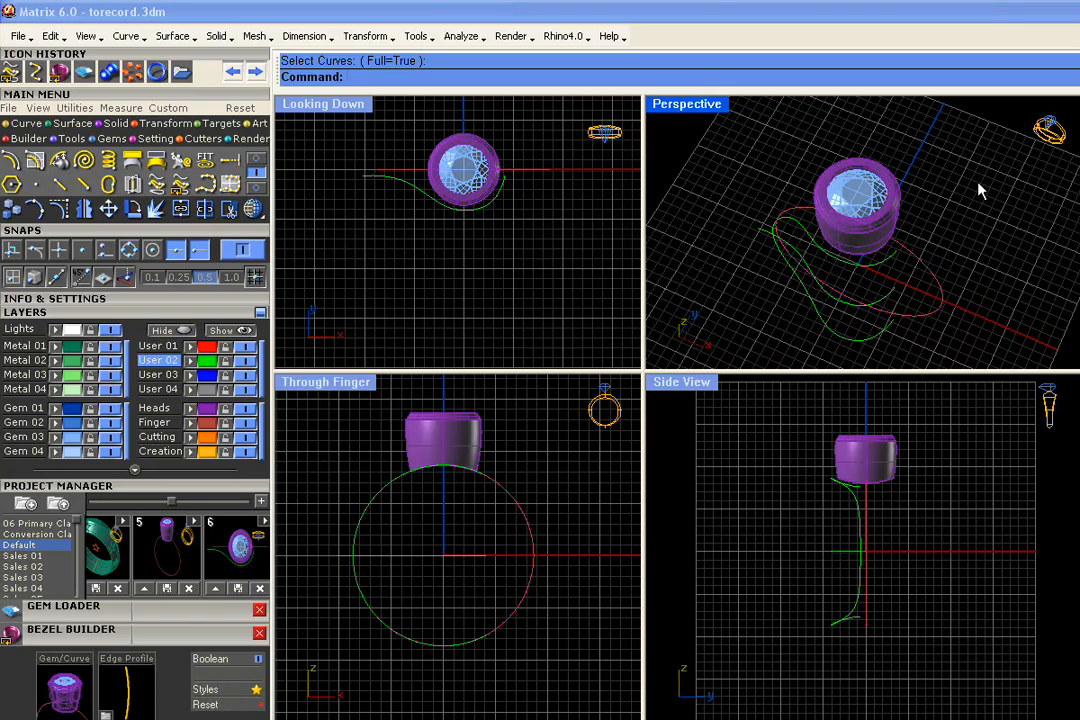
right_drag(974, 183, 692, 118)
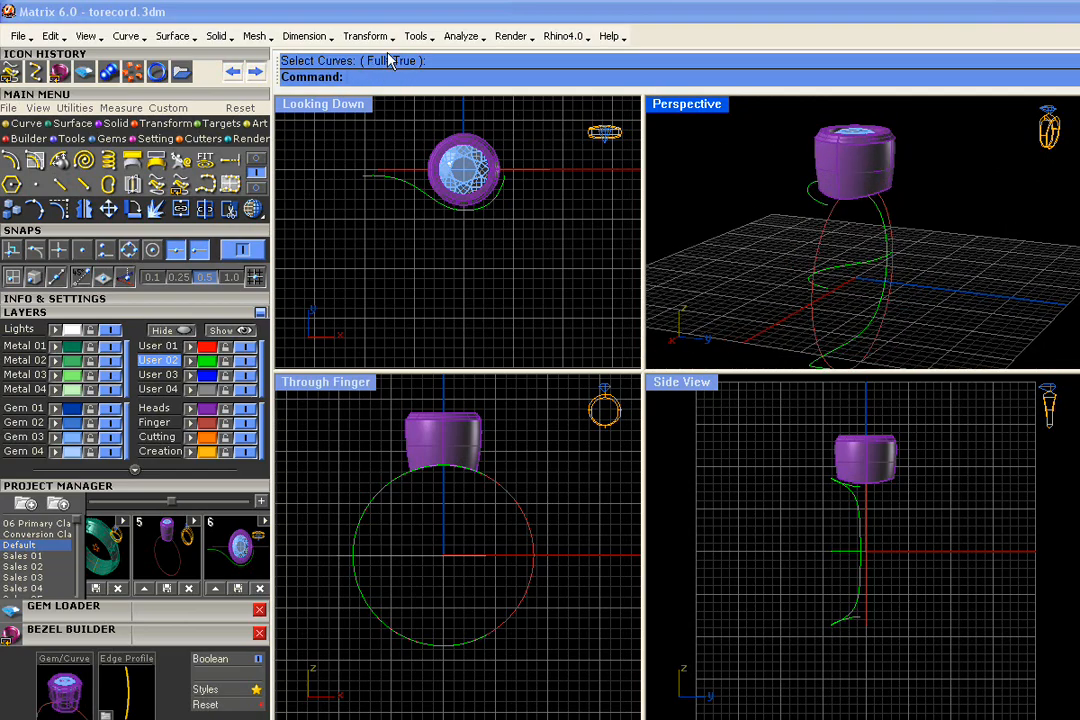
right_drag(745, 245, 1029, 317)
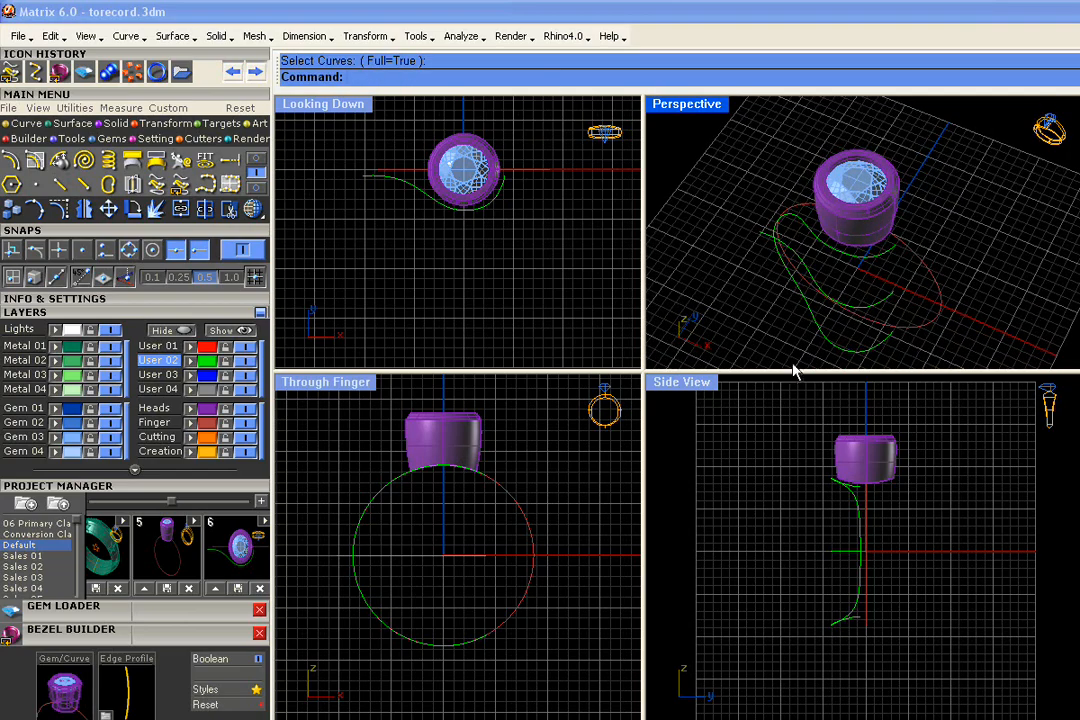
key(ctrl+z)
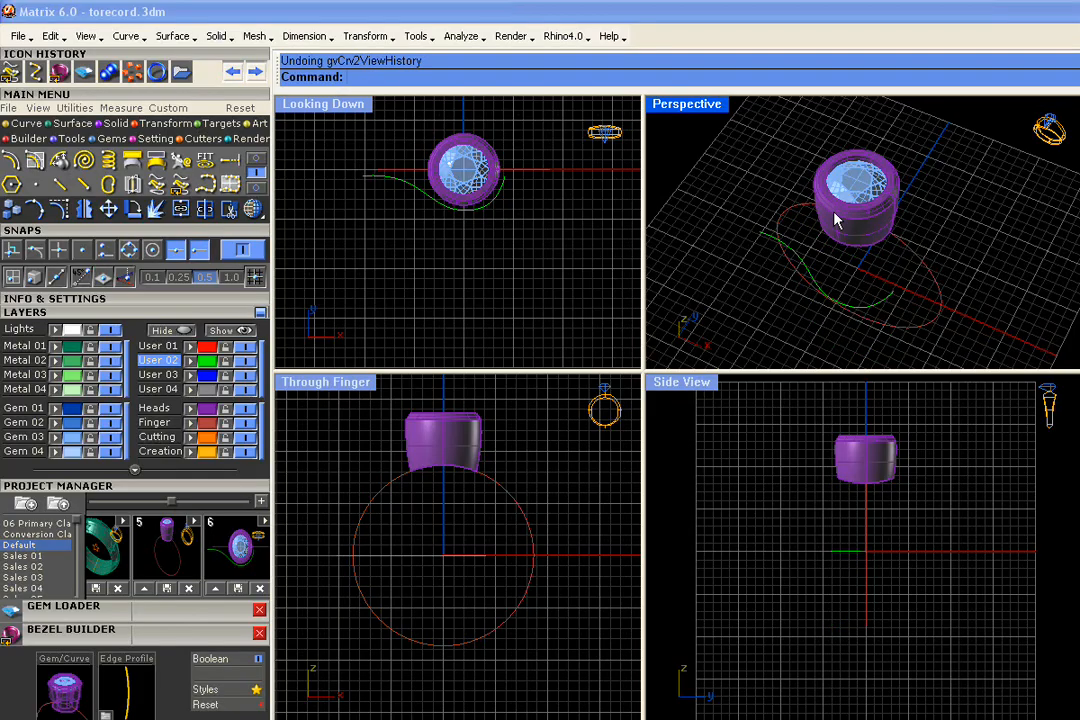
Step: Project the swept curve onto the ring rail using Curve from 2 View History with Full set to False
click(181, 186)
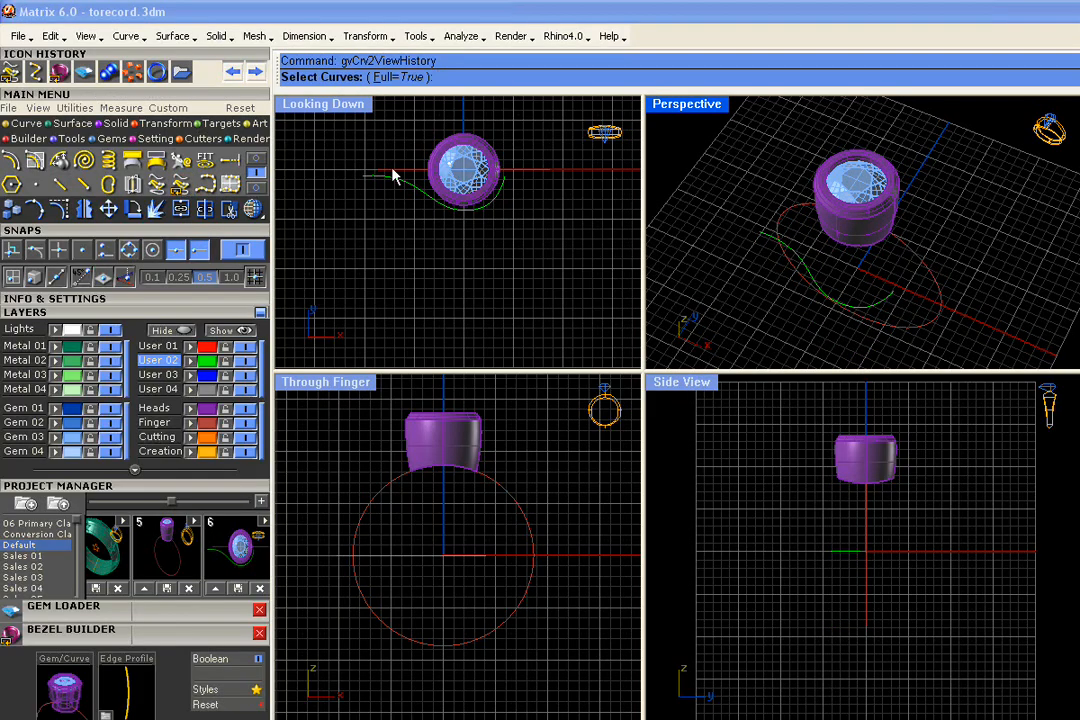
click(411, 80)
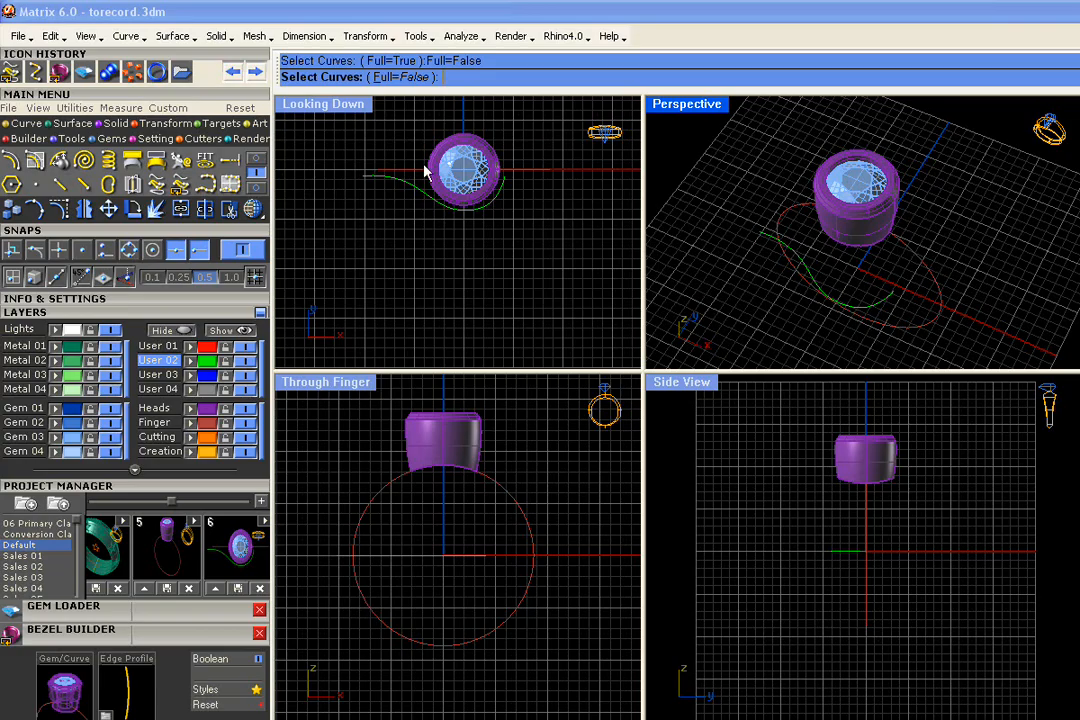
click(883, 298)
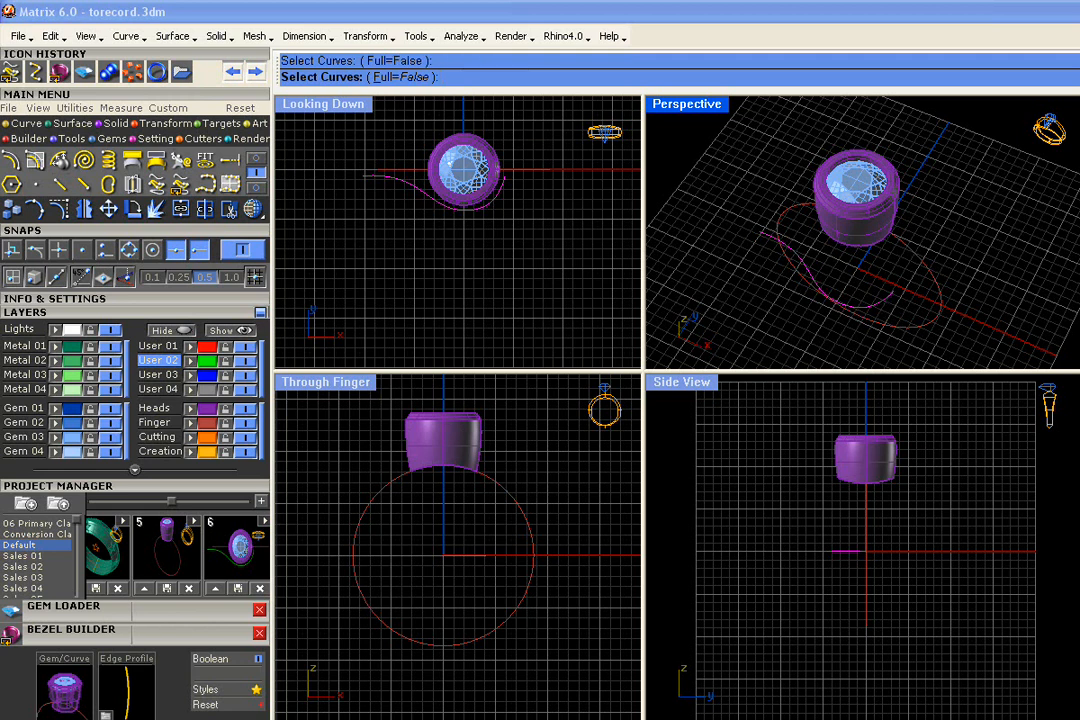
right_click(923, 262)
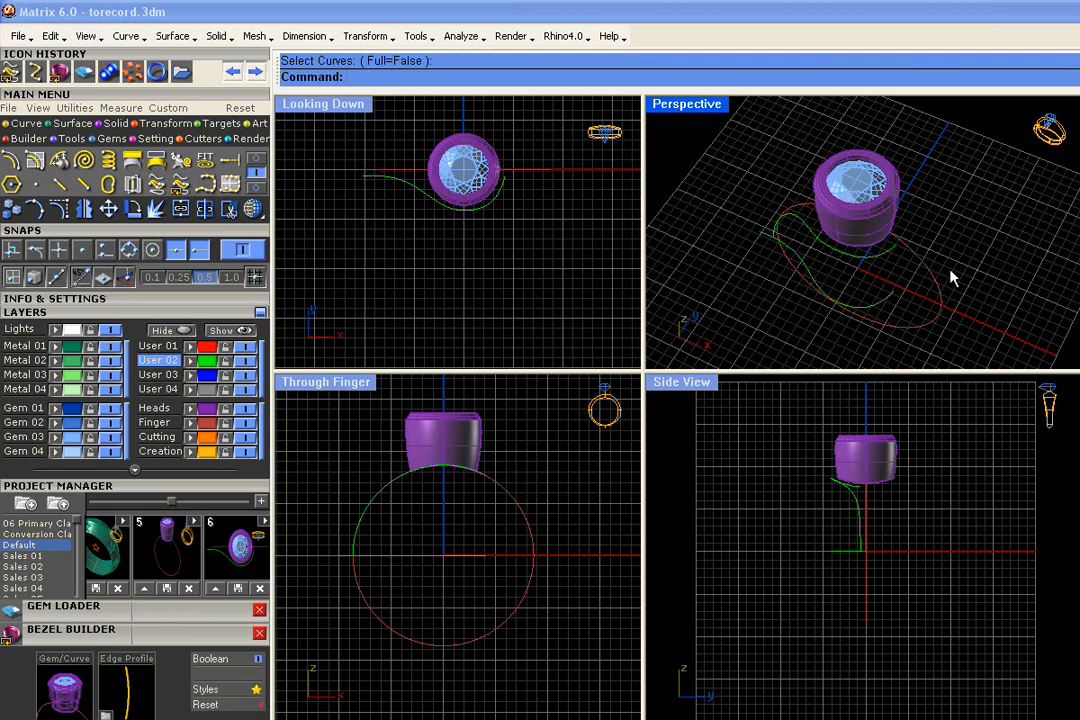
Step: Save all the curves, the bezel and the gem to slot 7 of the Default project and clear the selection
right_drag(952, 277, 979, 111)
drag(978, 105, 748, 363)
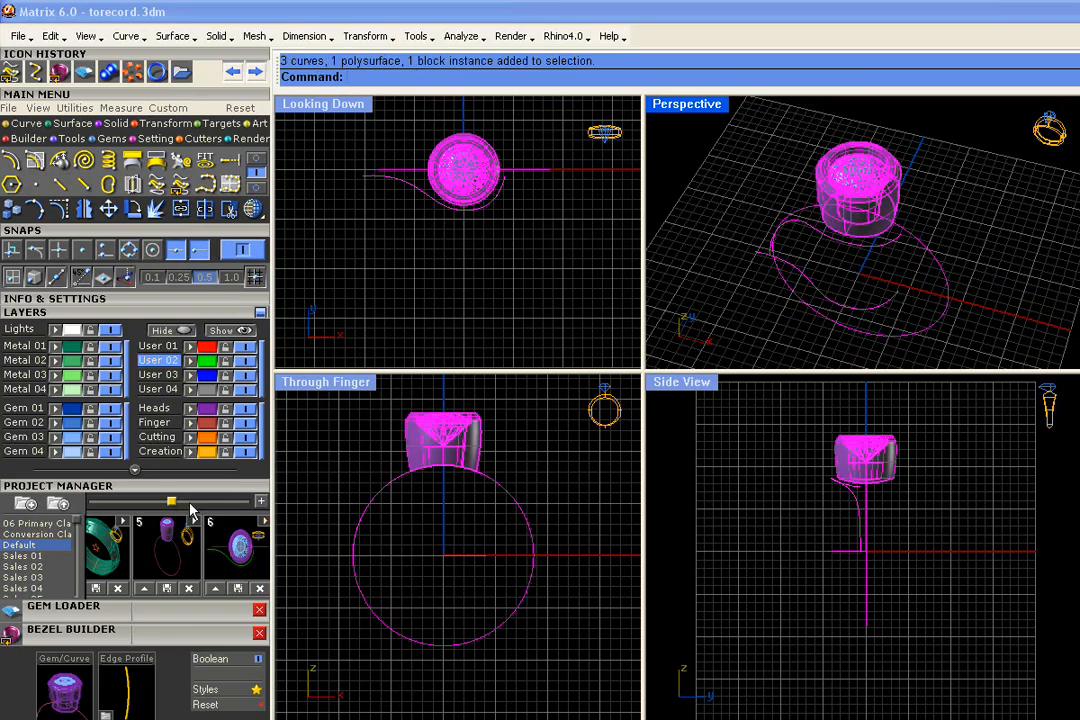
drag(172, 503, 199, 503)
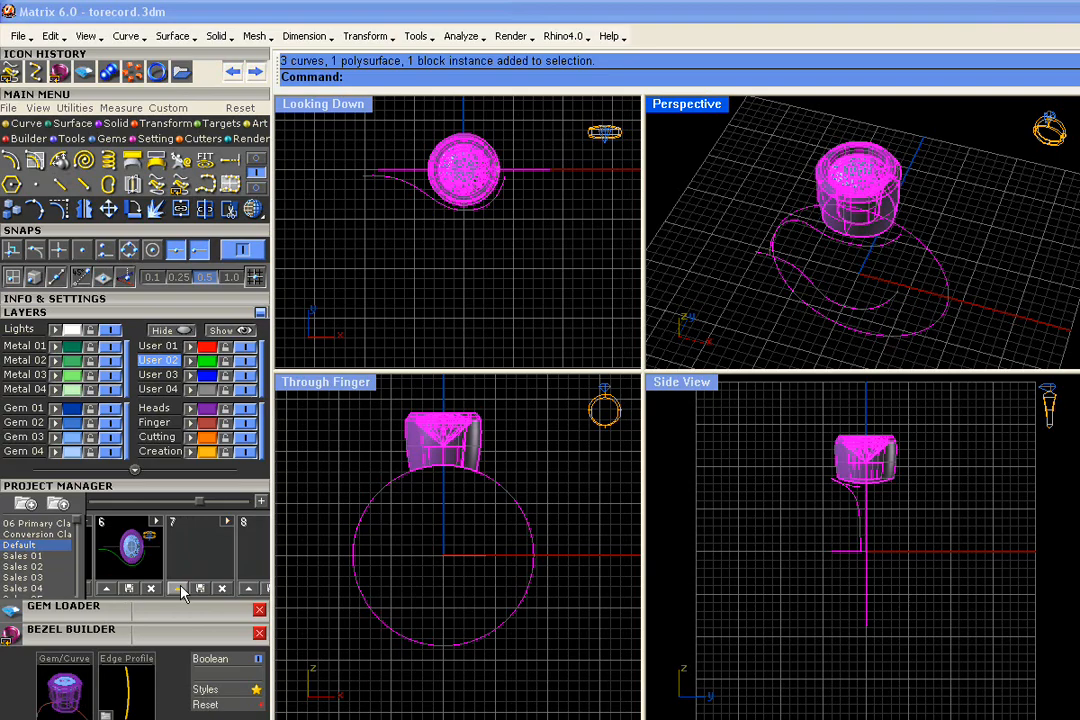
click(181, 589)
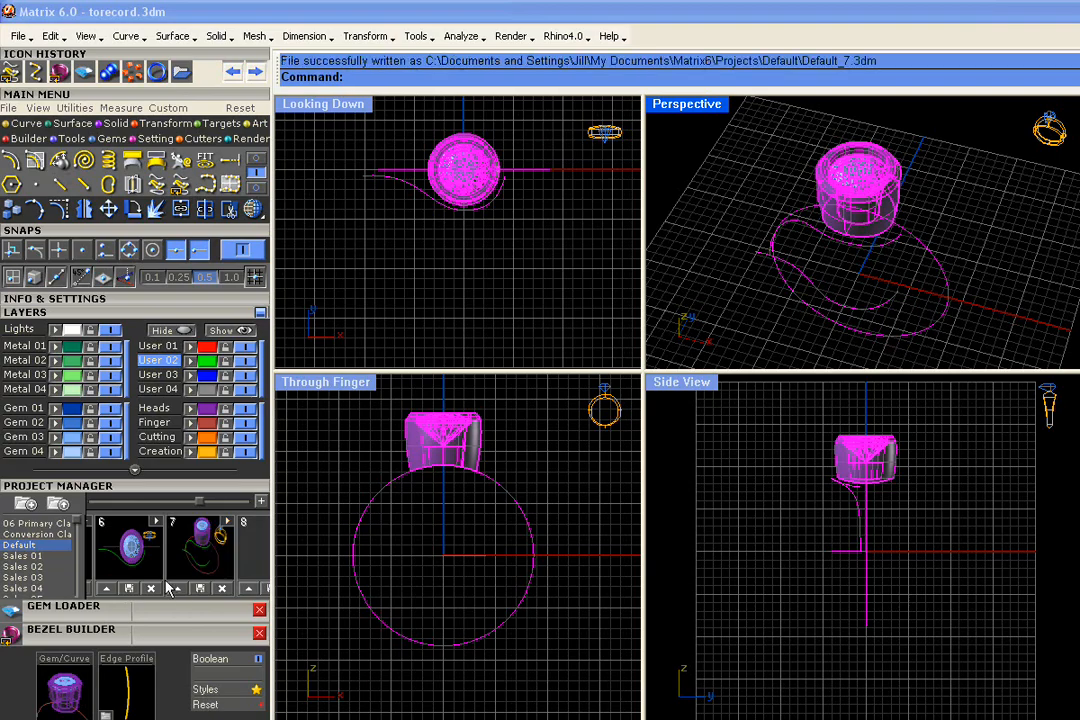
click(480, 310)
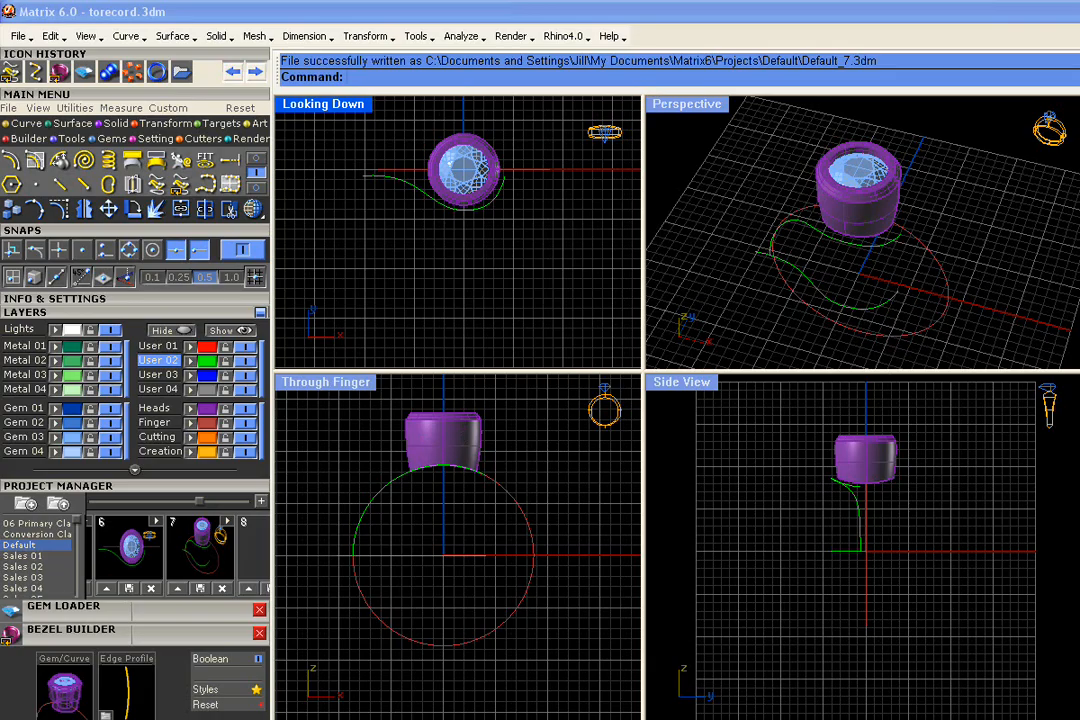
Step: Start Profile Placer on the combined curve and size the first profile to 1.9 mm high and 3 mm wide
click(896, 251)
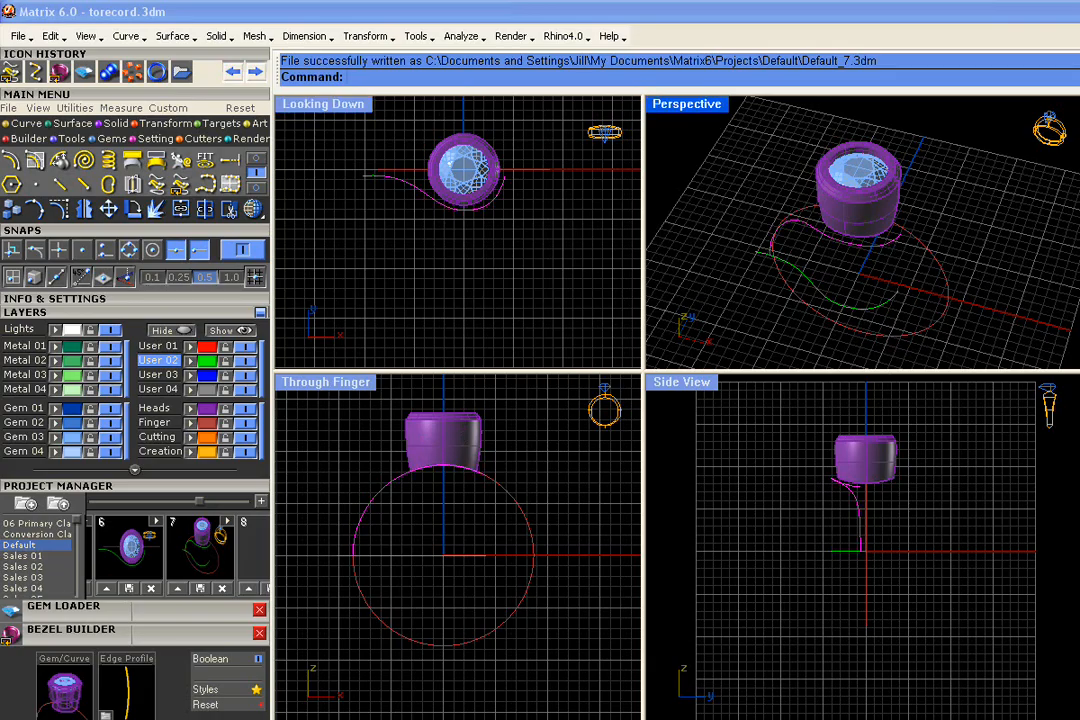
right_click(812, 222)
click(852, 220)
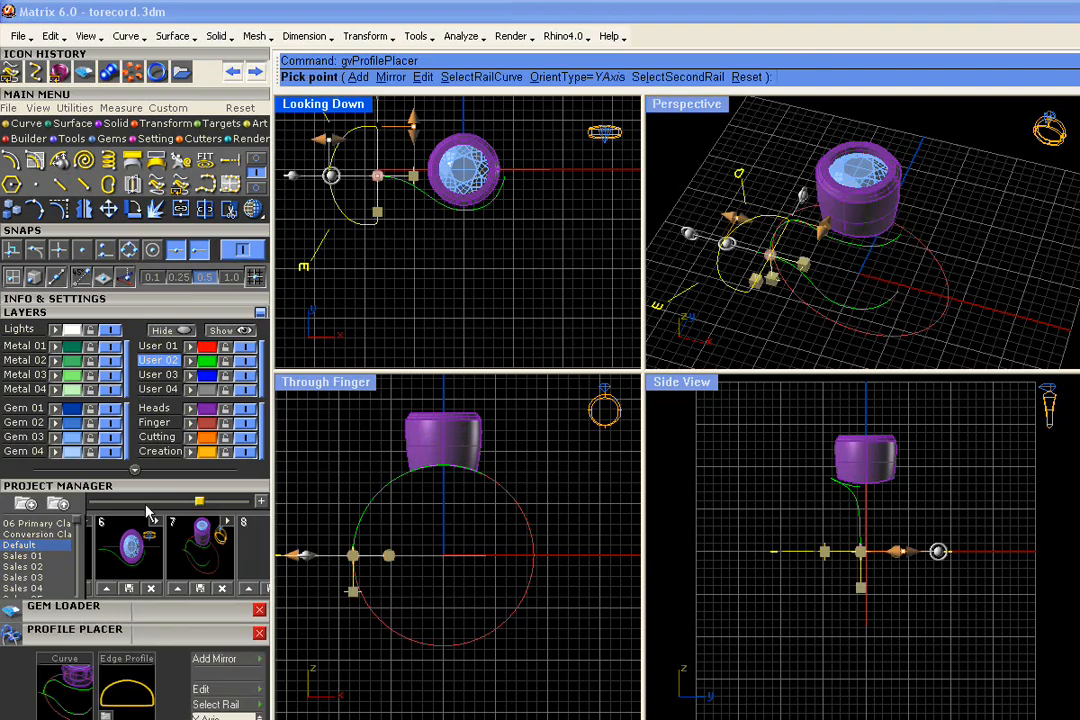
click(180, 313)
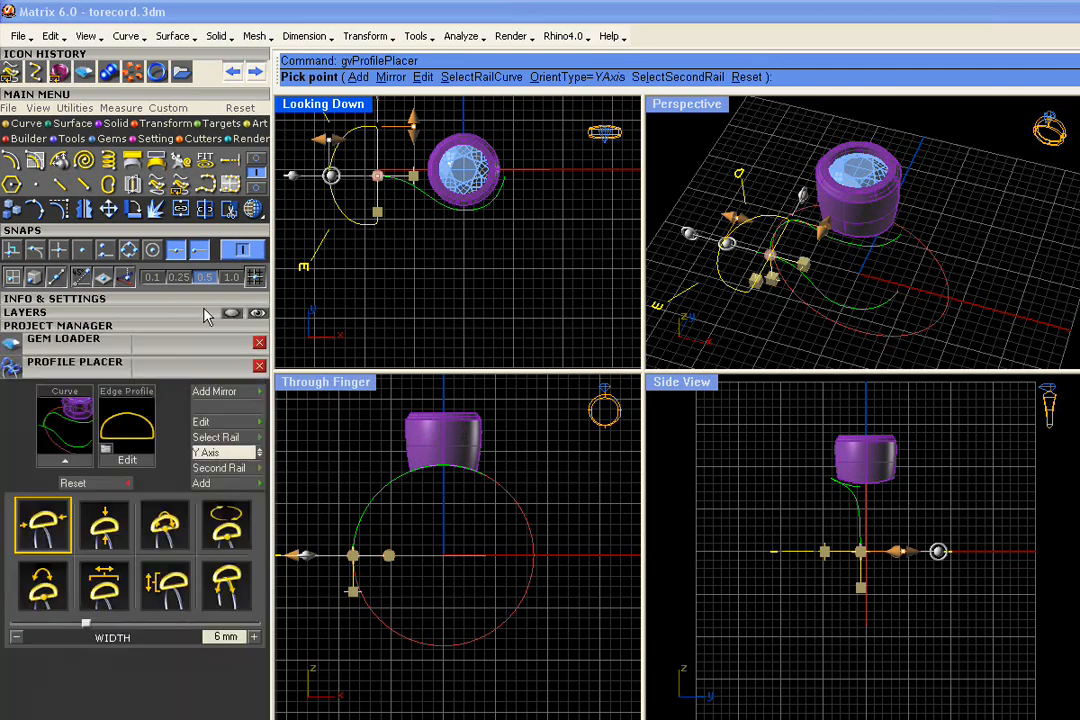
click(143, 230)
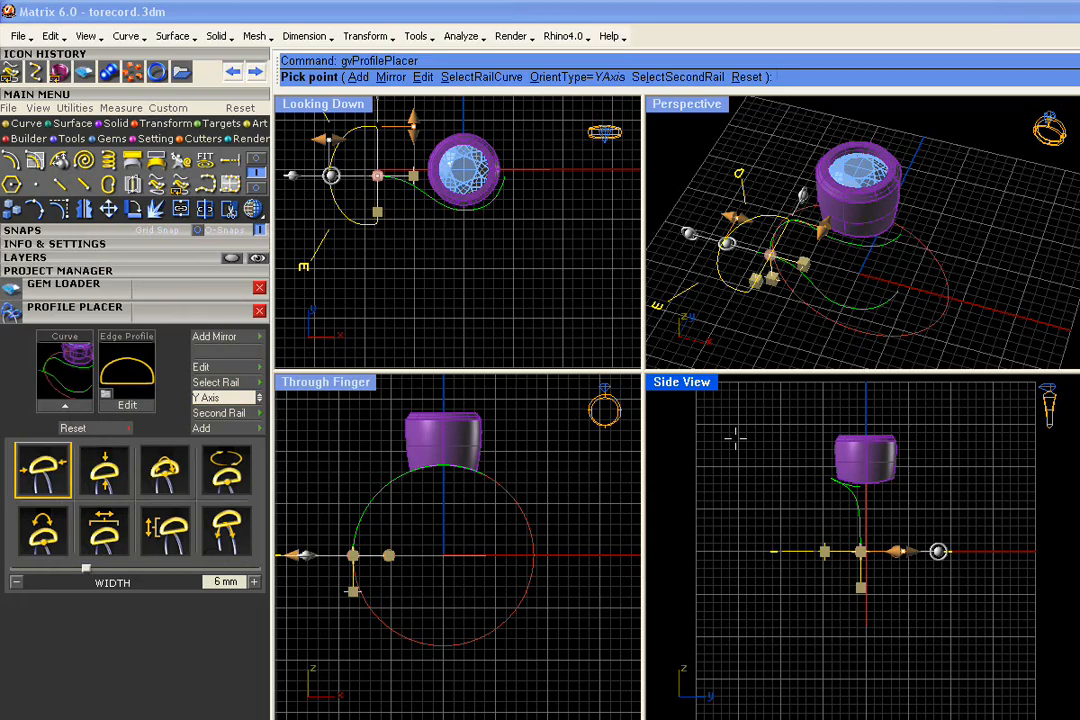
mouse_move(733, 215)
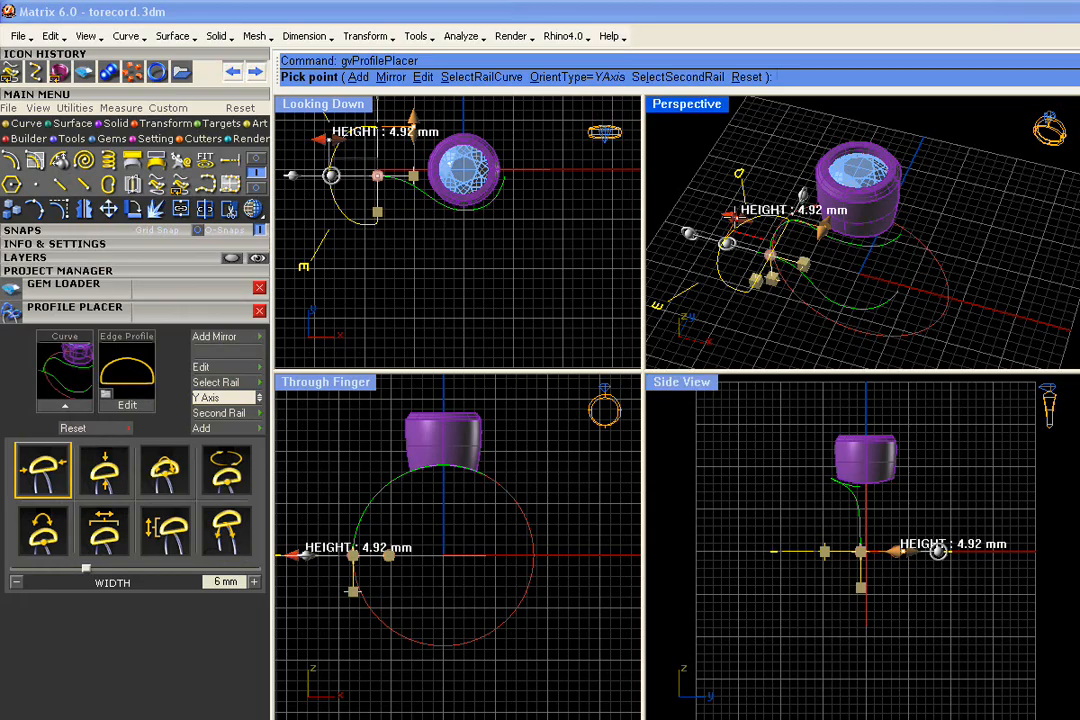
drag(733, 215, 760, 218)
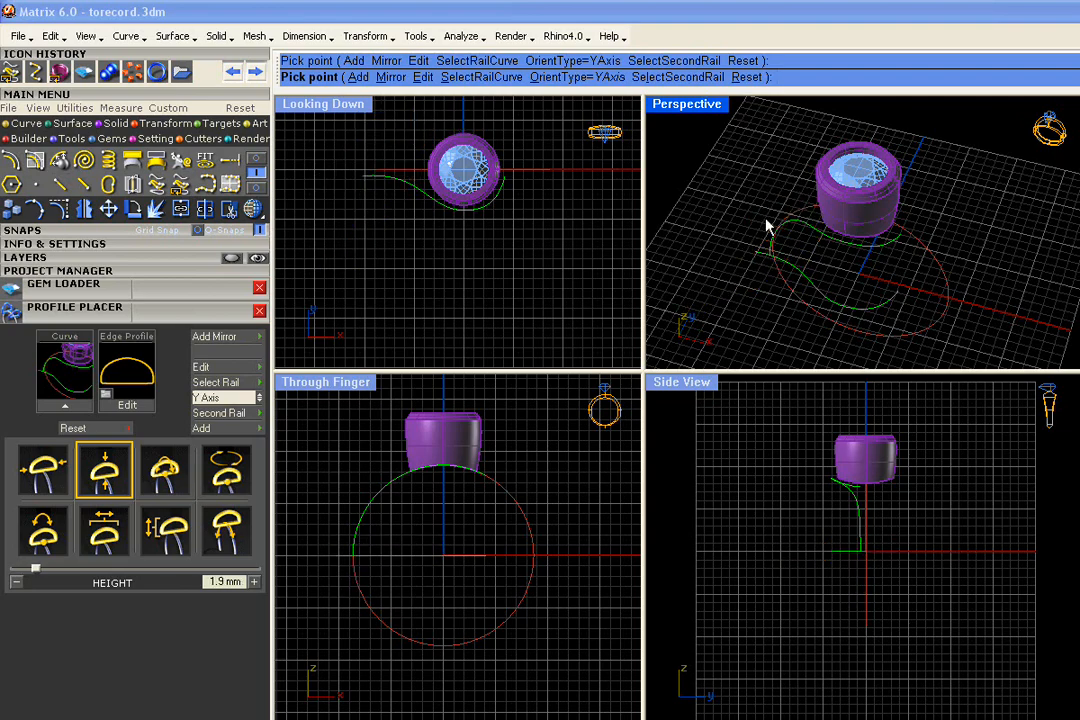
mouse_move(825, 220)
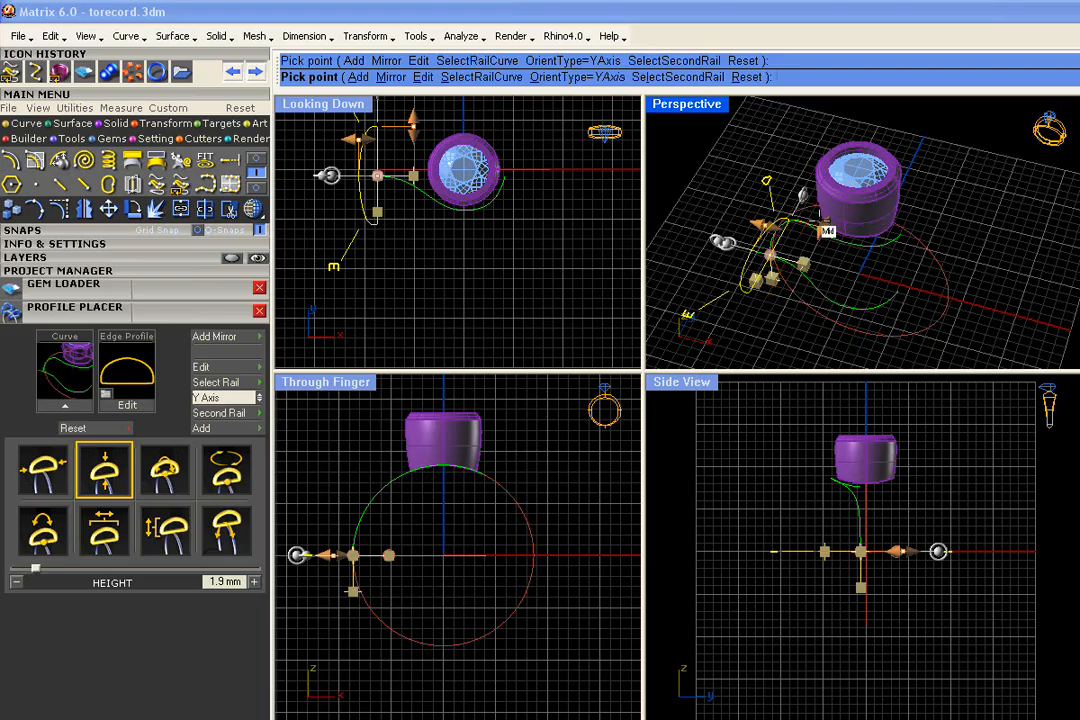
drag(826, 224, 806, 248)
drag(808, 252, 808, 252)
mouse_move(824, 261)
right_down()
mouse_move(984, 166)
mouse_move(1030, 225)
mouse_move(928, 210)
mouse_move(825, 263)
right_up()
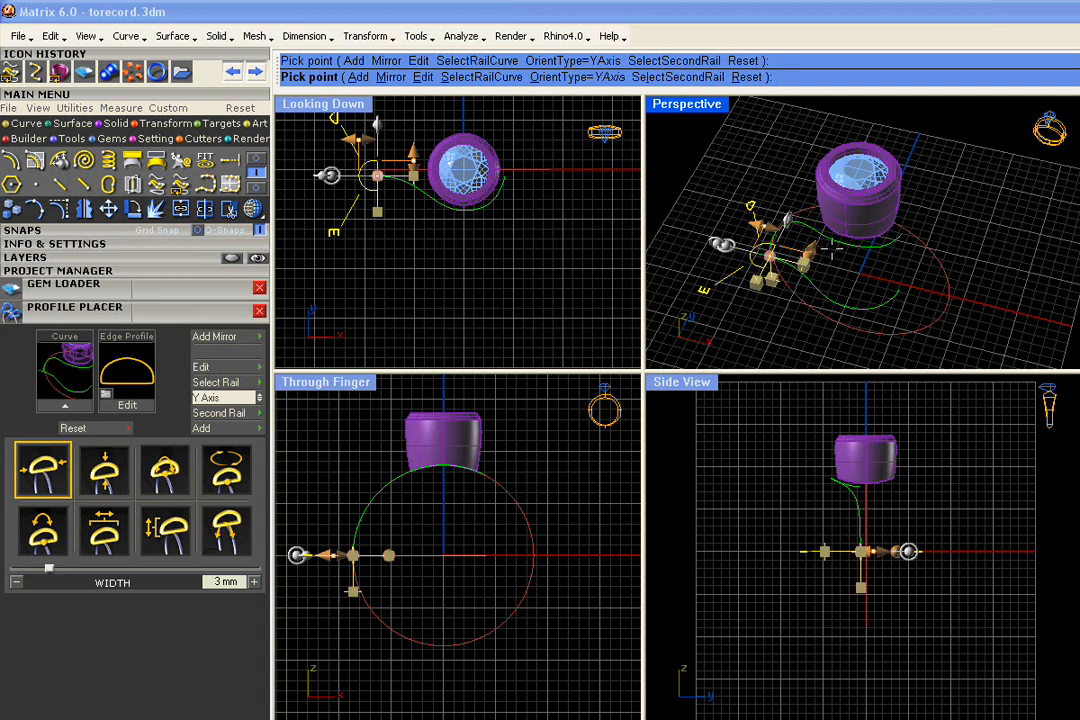
Step: Add a second profile at 100% of the curve, beside the bezel, and set its height to about 5.2 mm
click(355, 79)
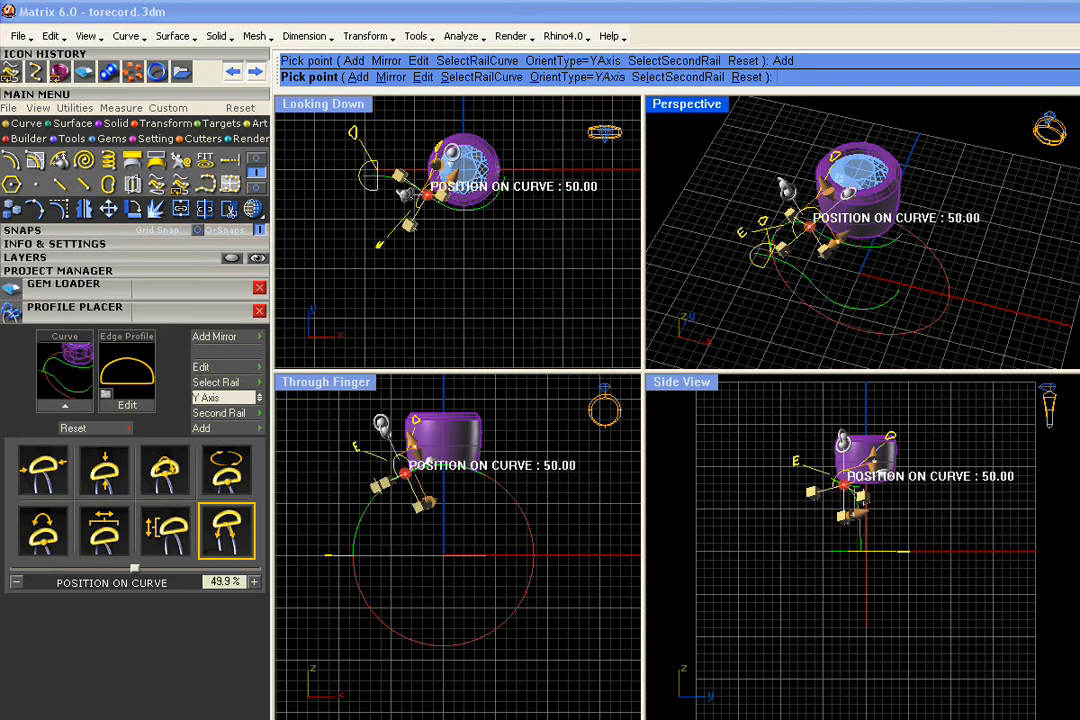
click(897, 235)
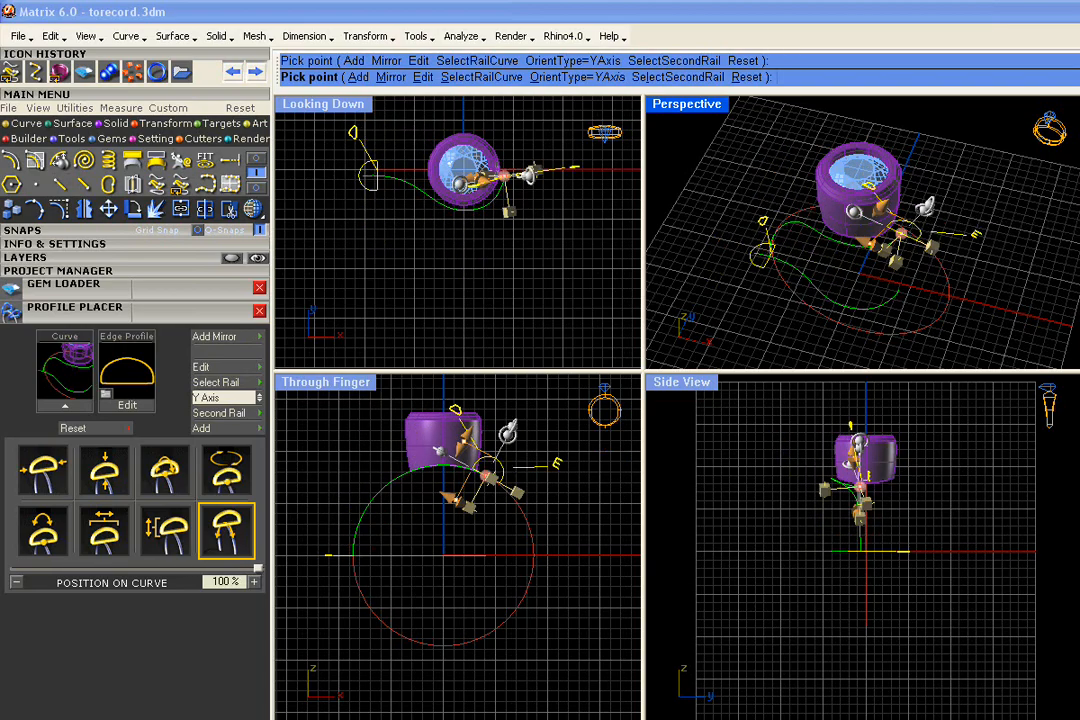
right_drag(932, 240, 942, 178)
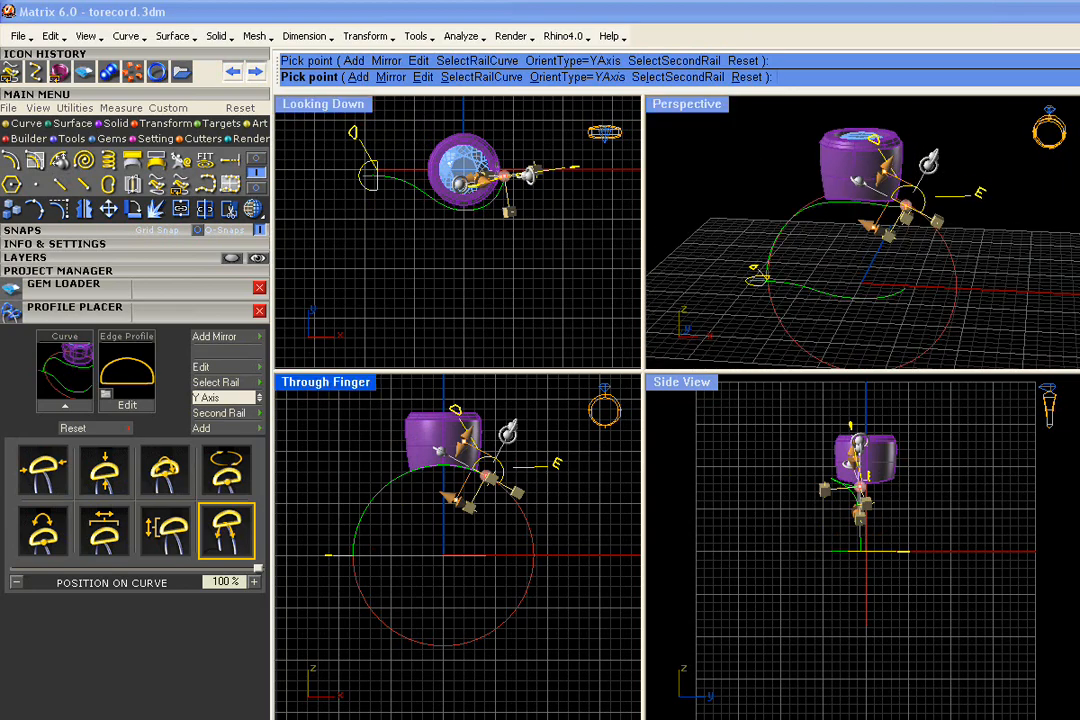
scroll(481, 456, up, 8)
right_drag(519, 448, 497, 493)
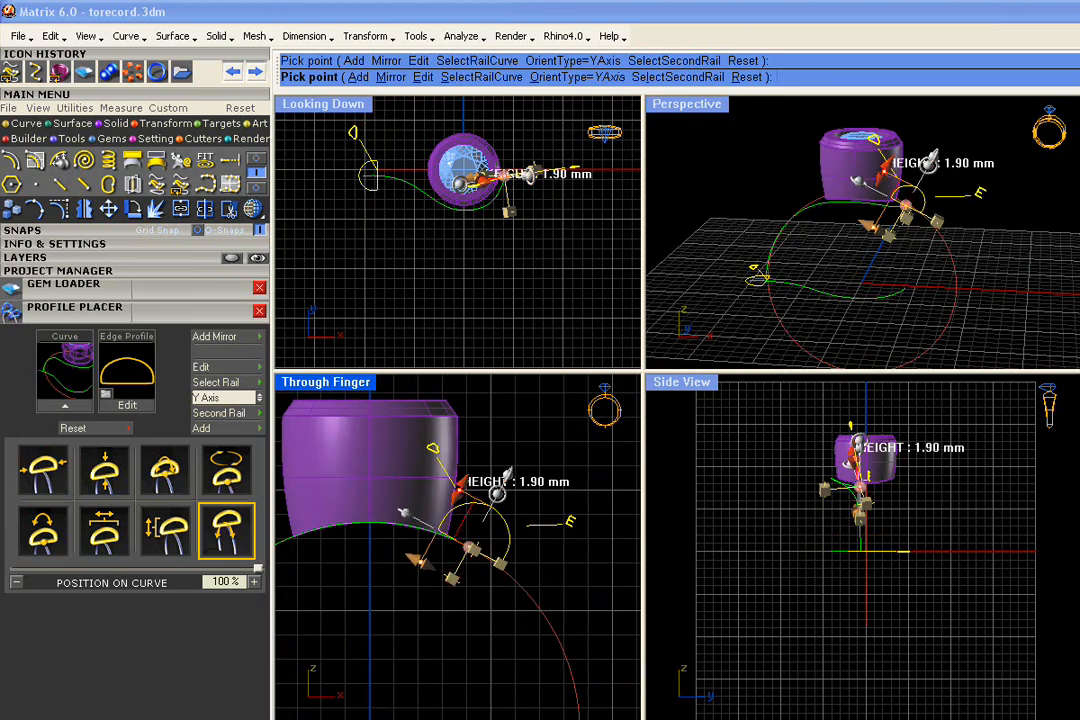
drag(506, 472, 545, 404)
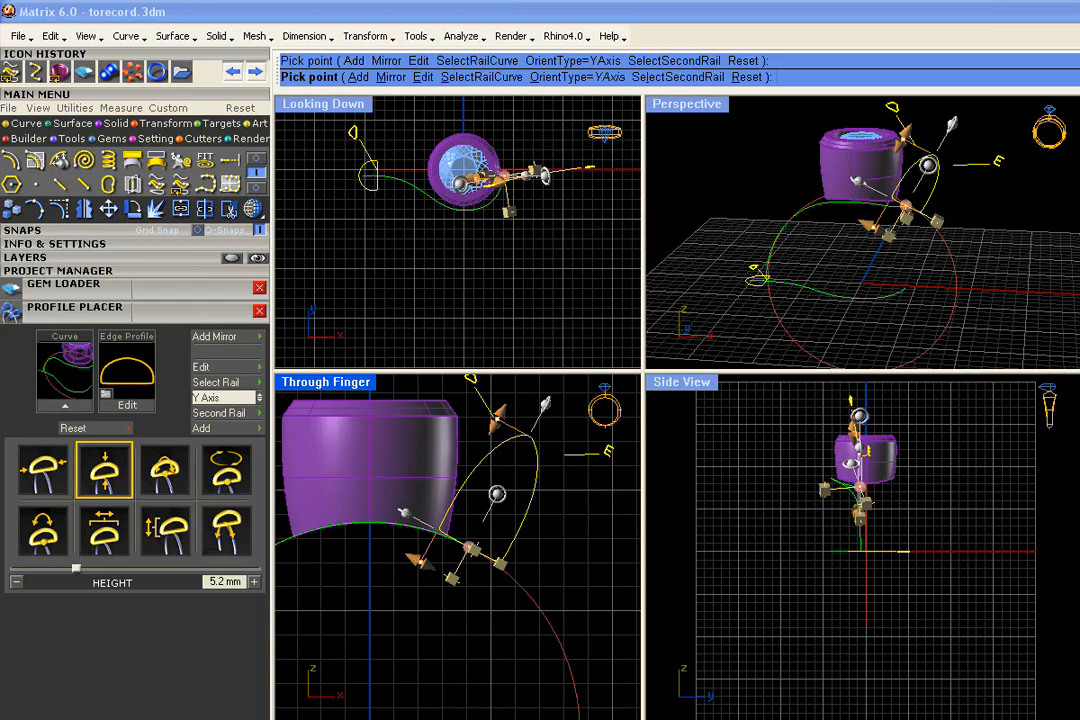
Step: Roll the end profile upright against the bezel wall and set its Y offset to about 0.18 mm
drag(497, 493, 479, 464)
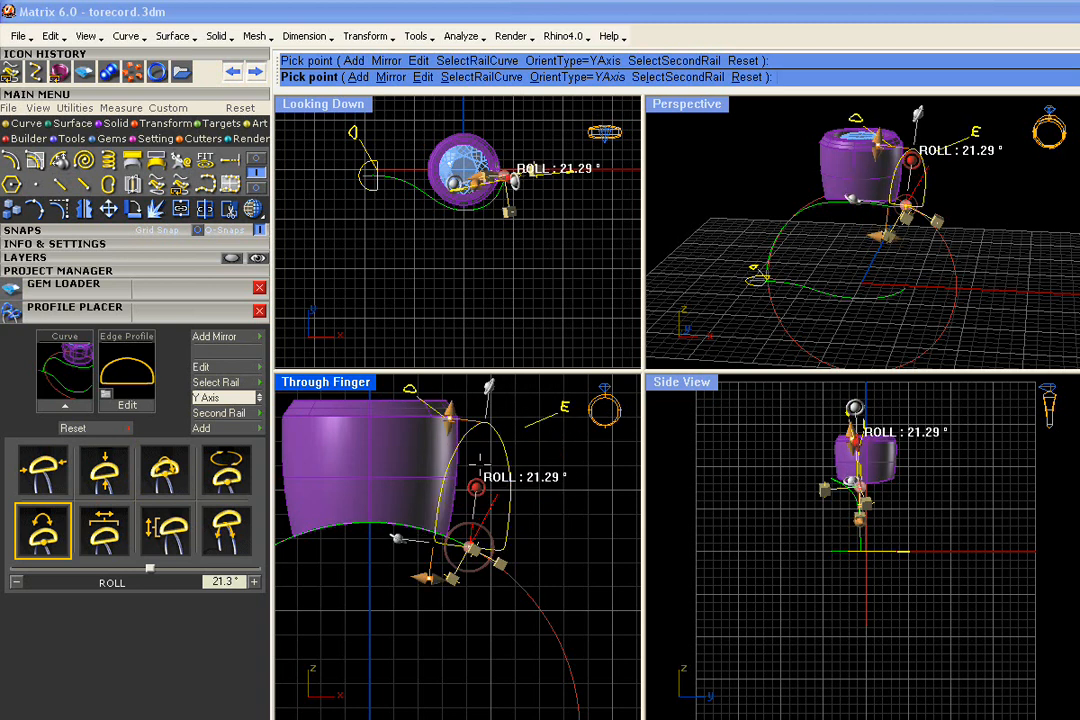
drag(479, 462, 477, 463)
drag(438, 580, 474, 544)
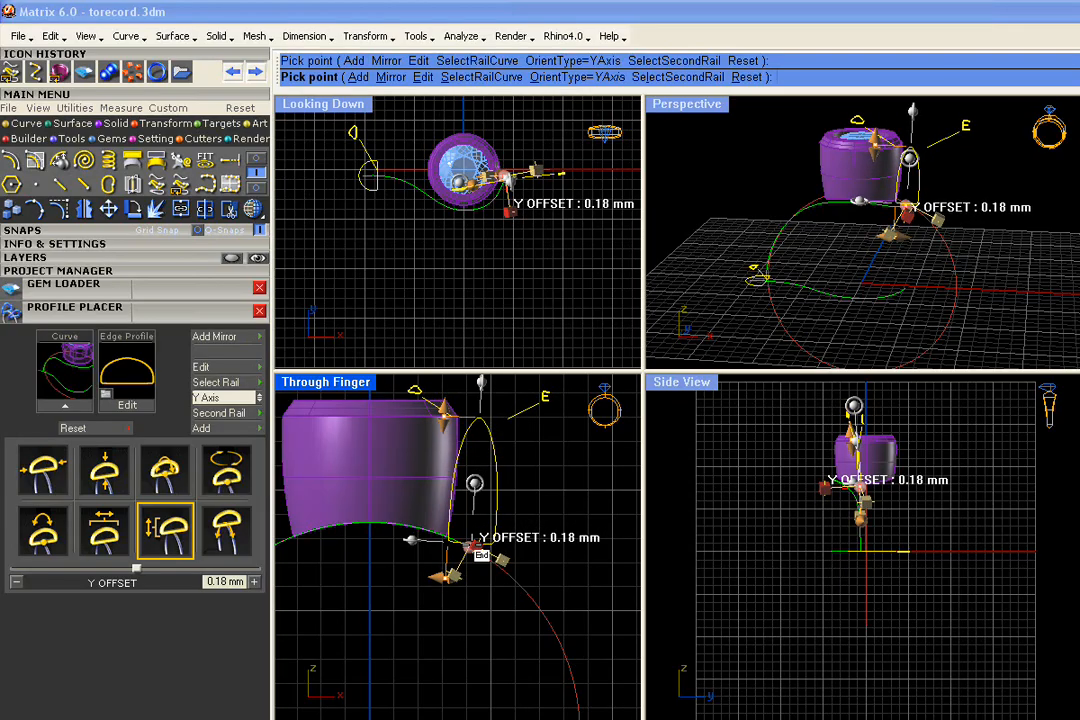
drag(476, 481, 478, 483)
click(477, 547)
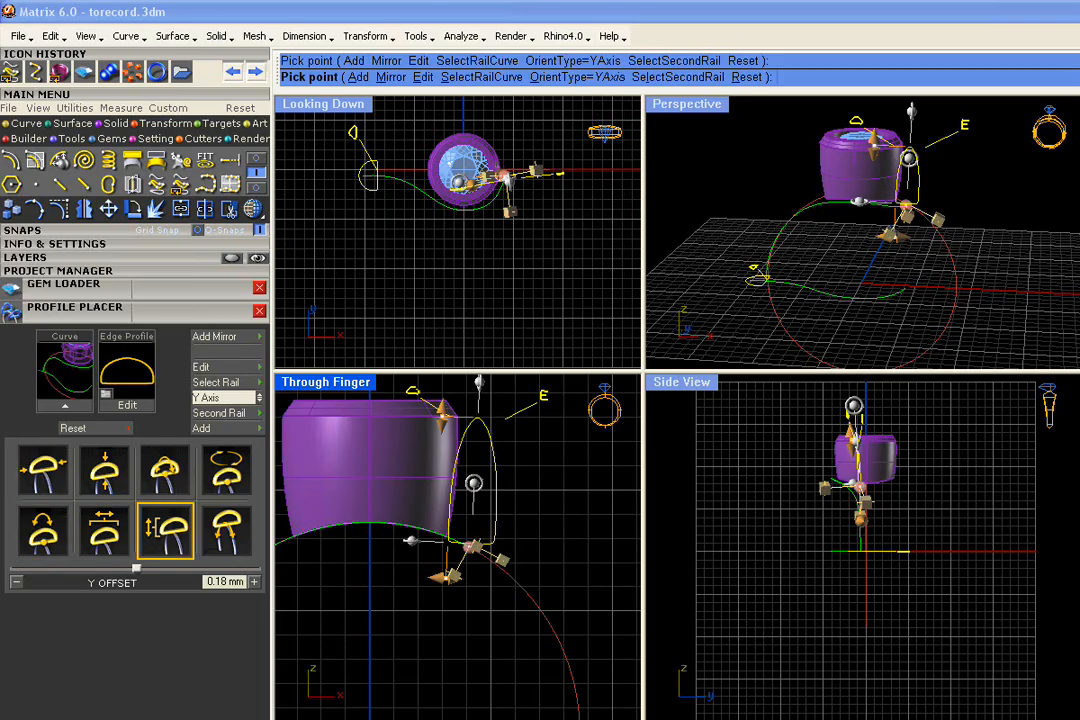
Step: Fine-tune the end profile's placement, set its width to about 1.86 mm, and finish placing the profiles
drag(478, 536, 448, 574)
right_drag(852, 172, 893, 165)
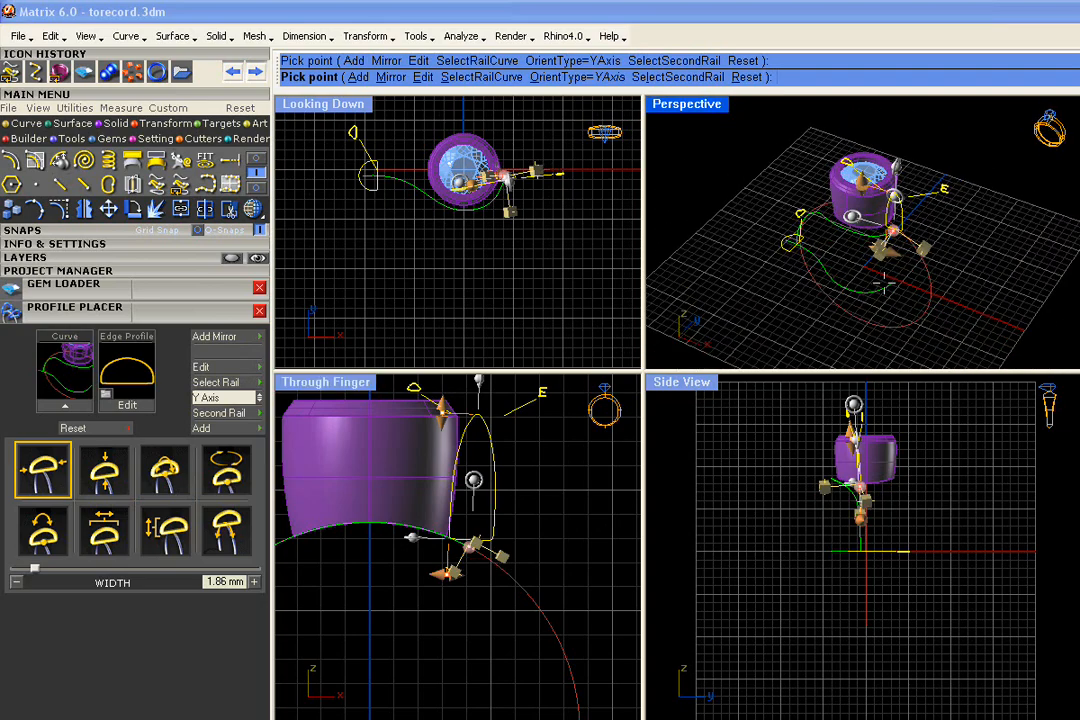
right_click(983, 300)
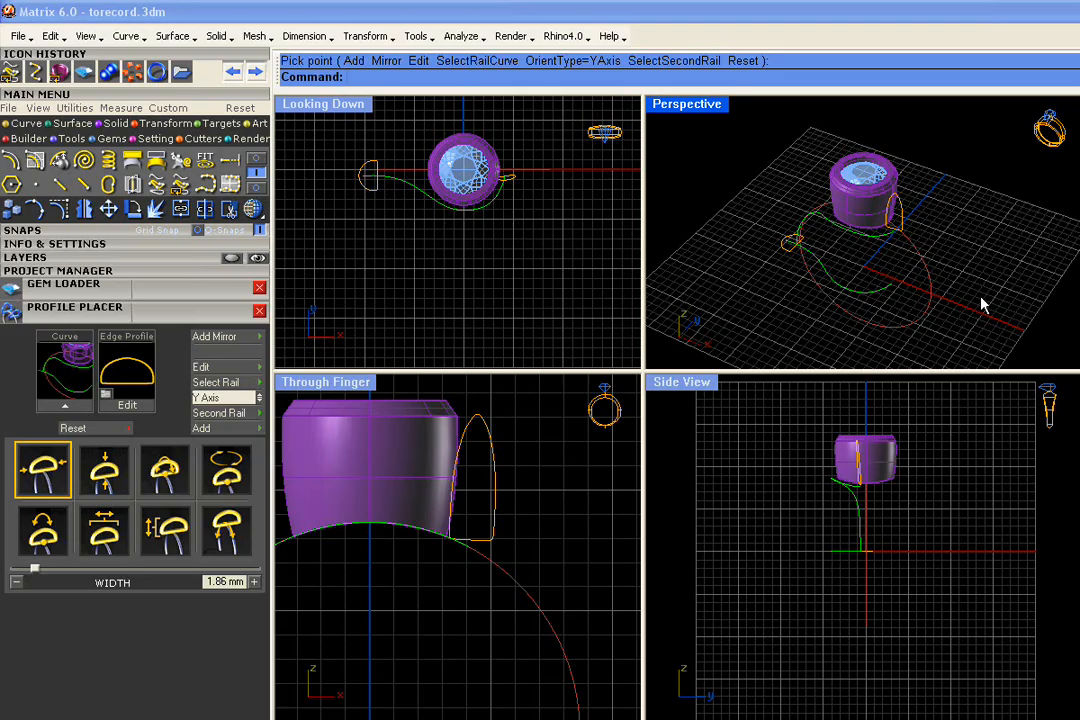
Step: Save the two profiles with all the curves, the bezel and the gem to slot 8 of the Default project
mouse_move(916, 270)
right_down()
mouse_move(759, 169)
mouse_move(976, 138)
mouse_move(1066, 215)
mouse_move(1078, 280)
mouse_move(1001, 236)
mouse_move(915, 290)
right_up()
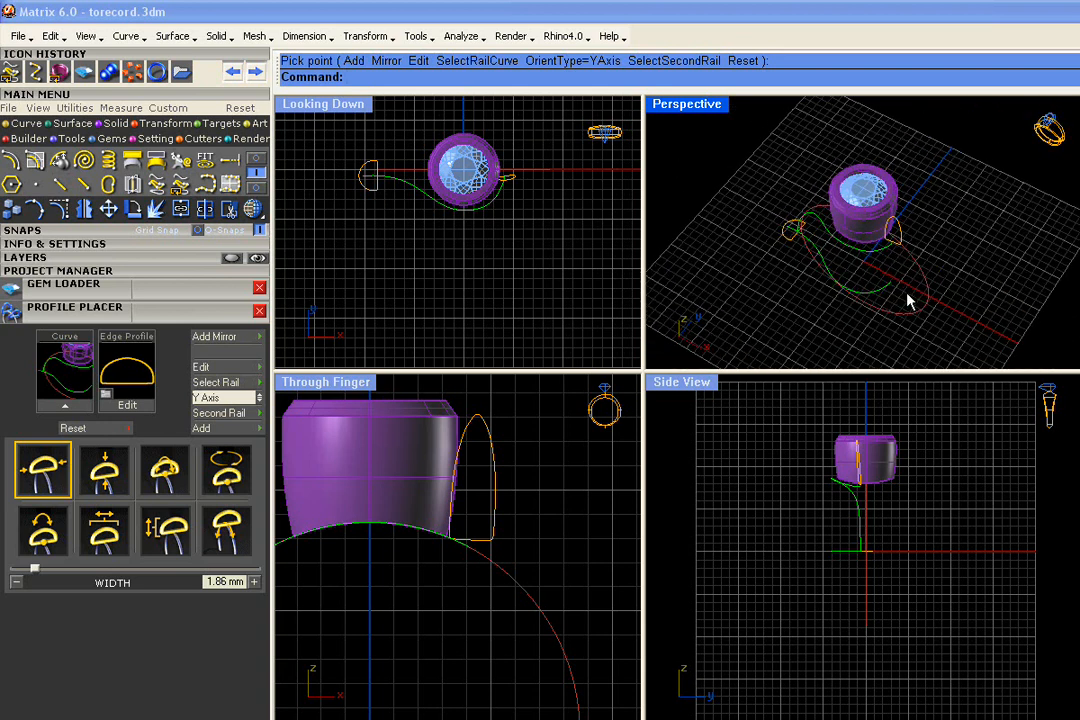
drag(1005, 137, 767, 308)
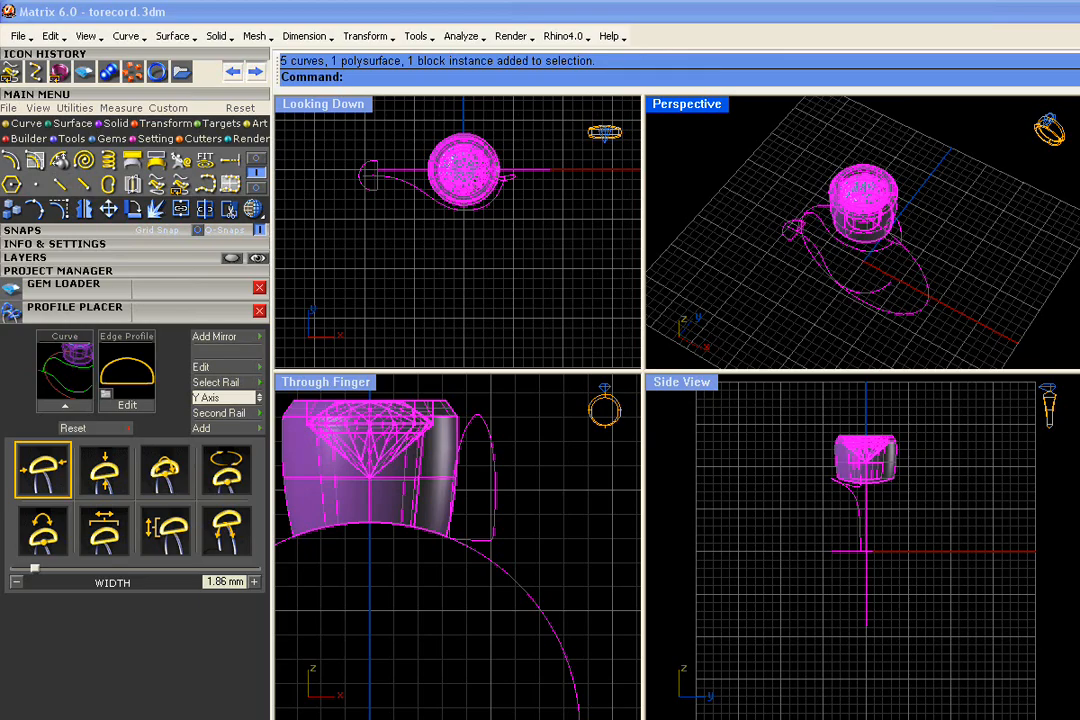
click(178, 274)
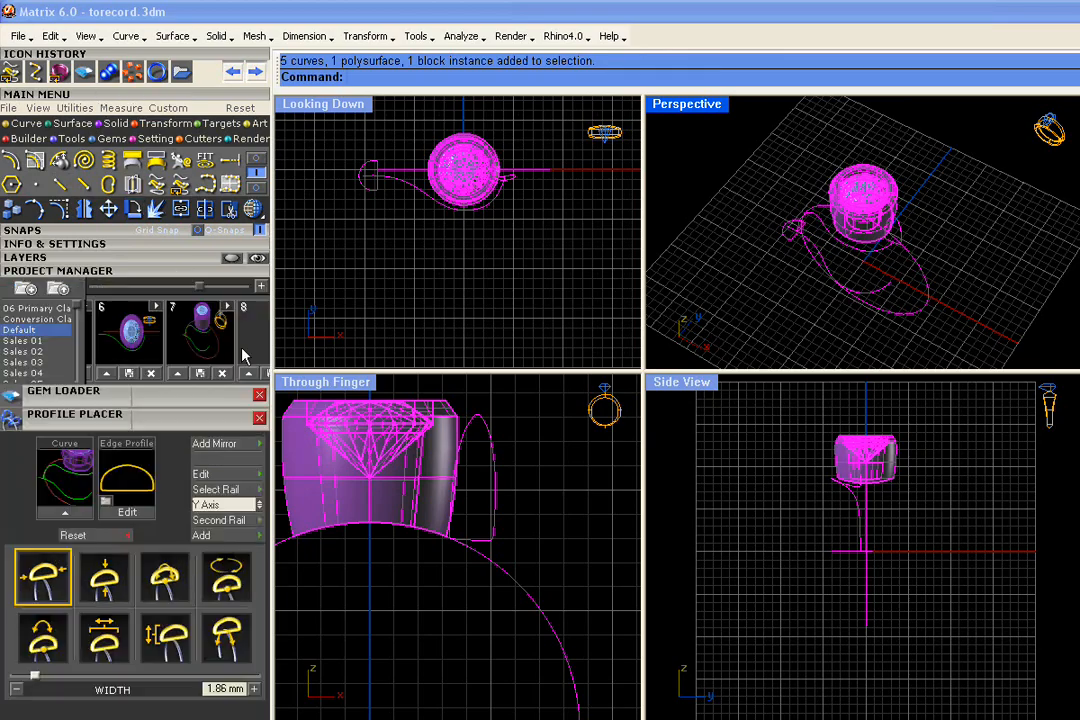
click(176, 270)
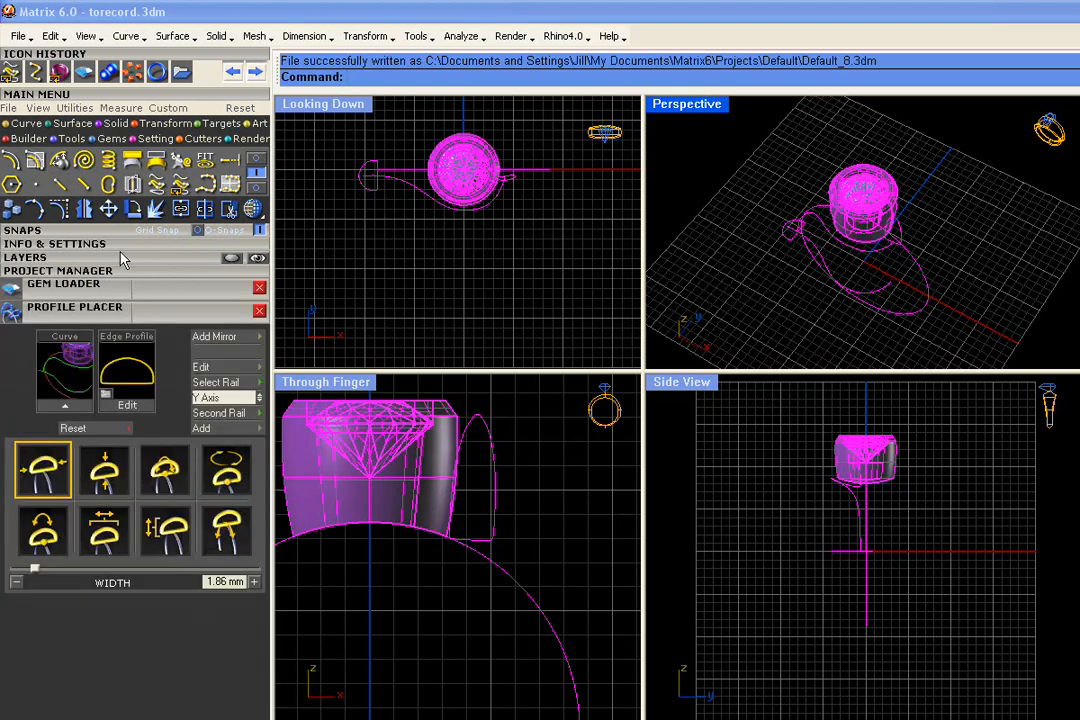
Step: Make Metal 02 the current layer and clear the selection
click(115, 257)
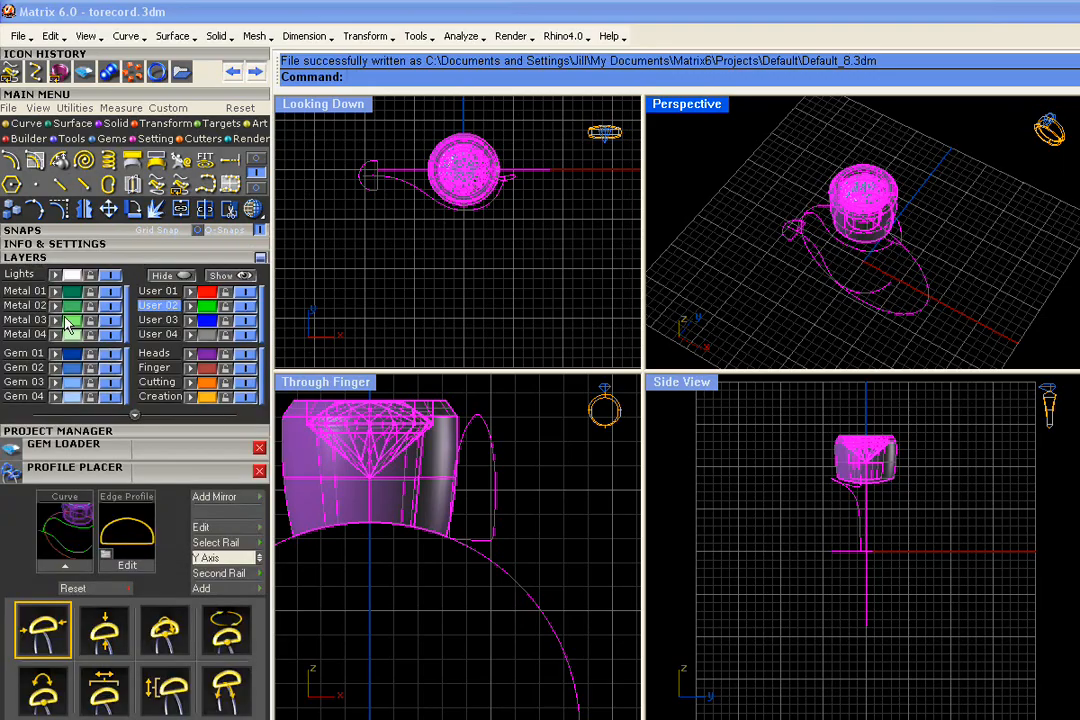
click(26, 305)
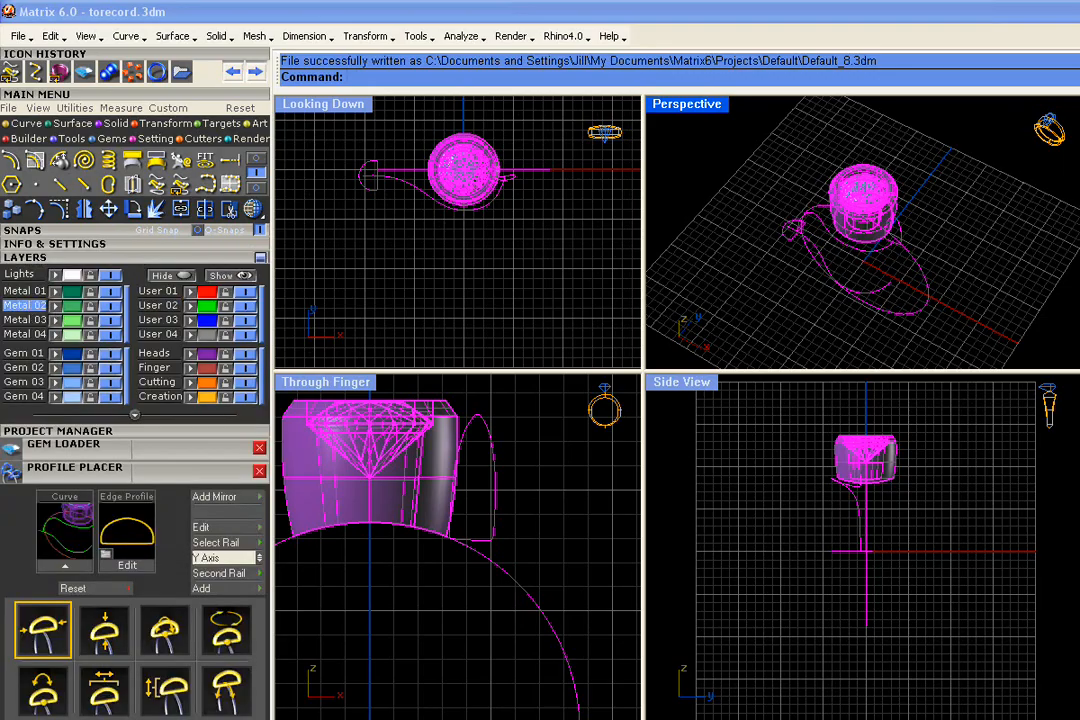
click(968, 267)
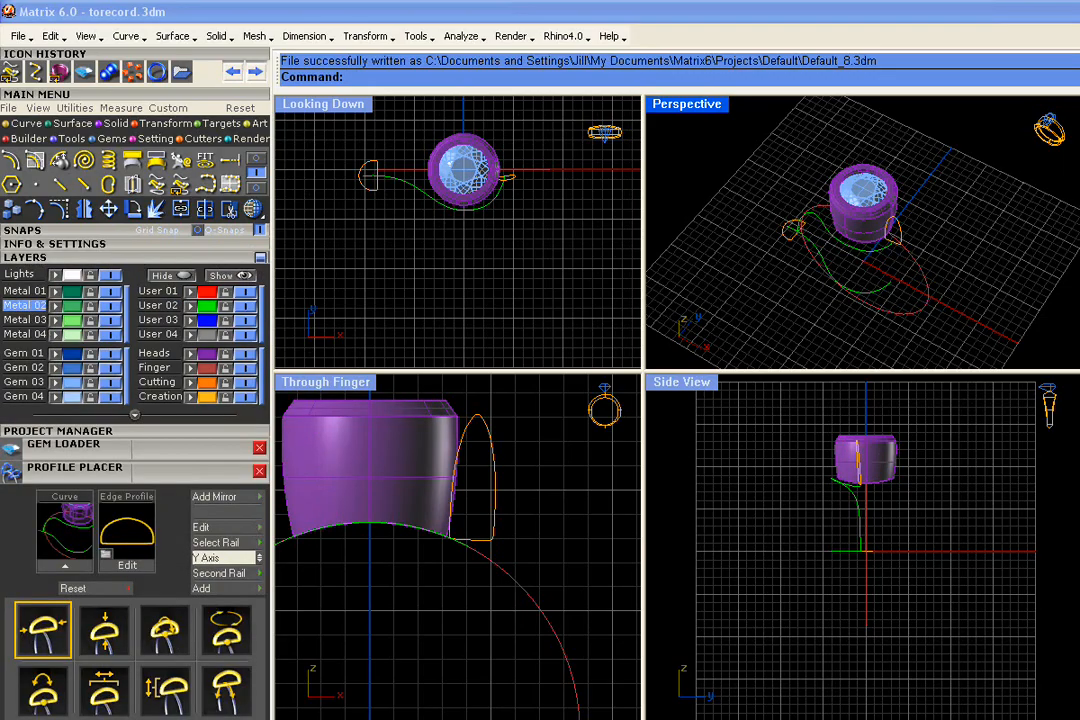
Step: Sweep the two placed profiles along the two-view curve with the history-enabled sweep to create the bypass band
click(868, 264)
click(901, 237)
click(783, 239)
click(968, 197)
click(73, 122)
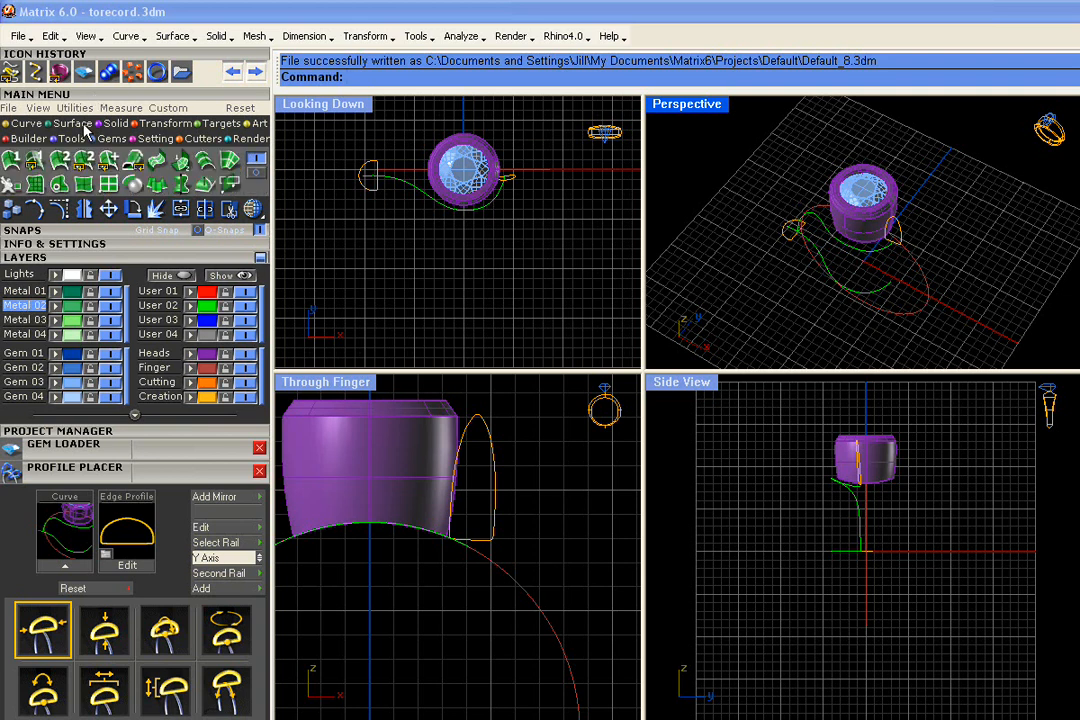
click(35, 162)
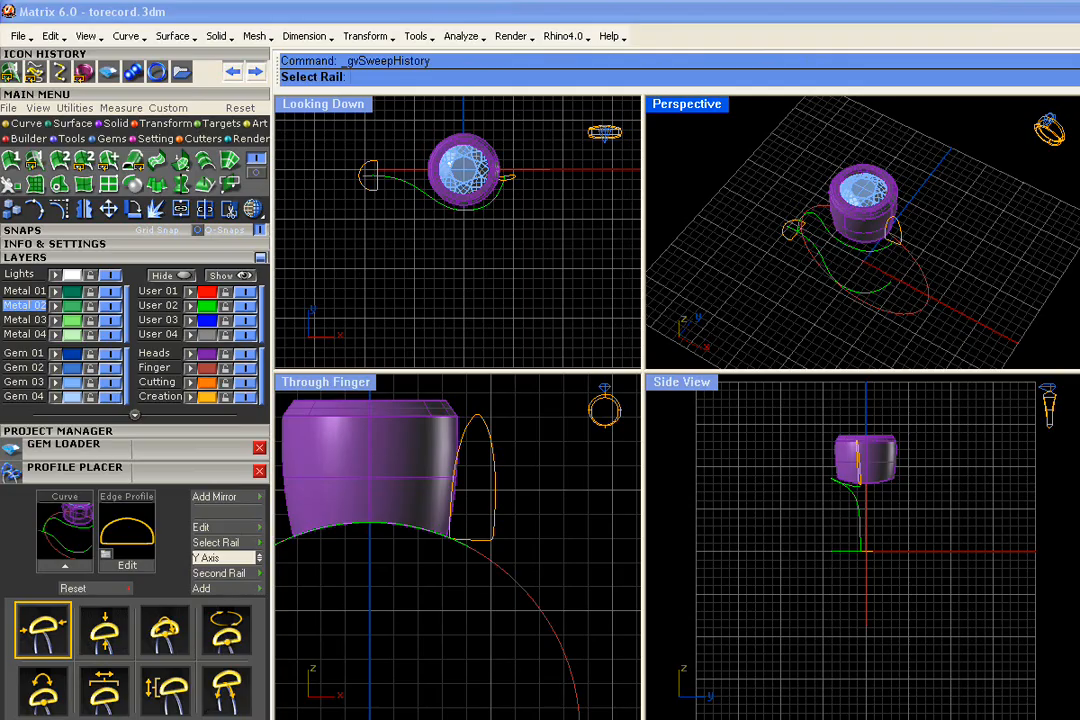
click(875, 259)
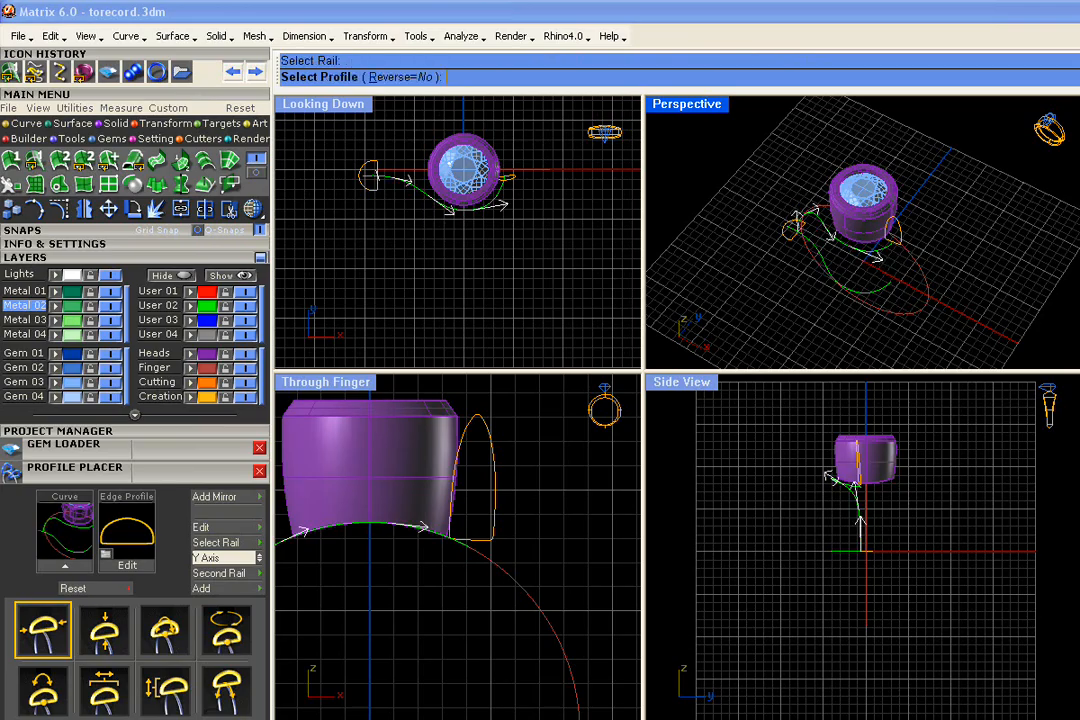
click(790, 230)
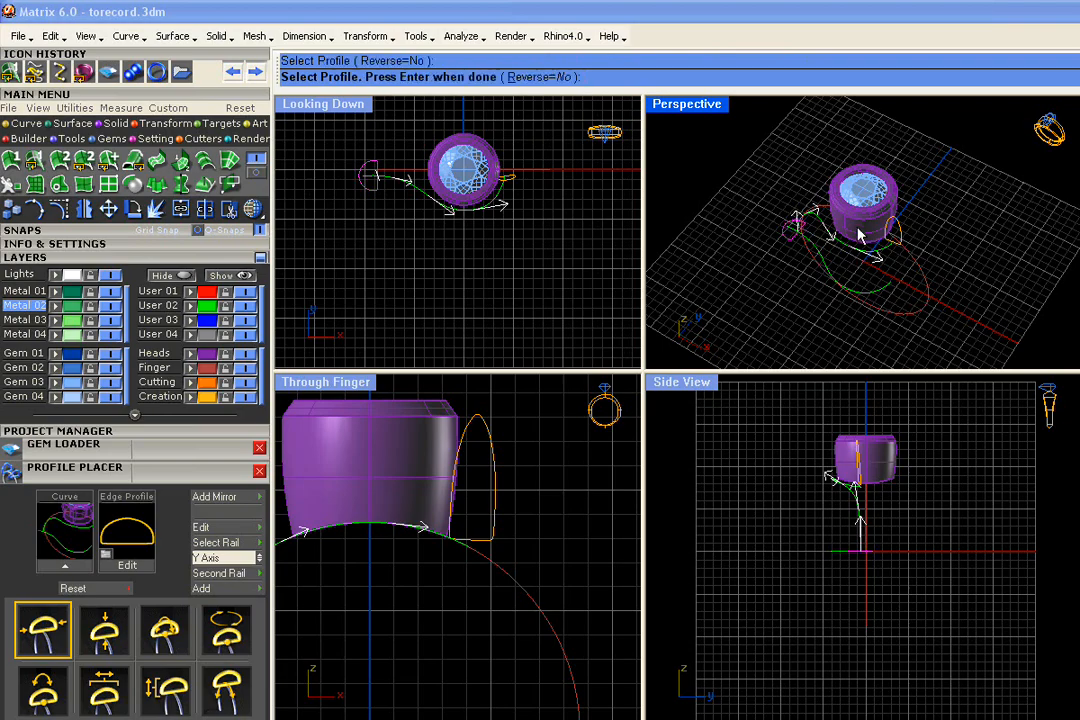
click(900, 232)
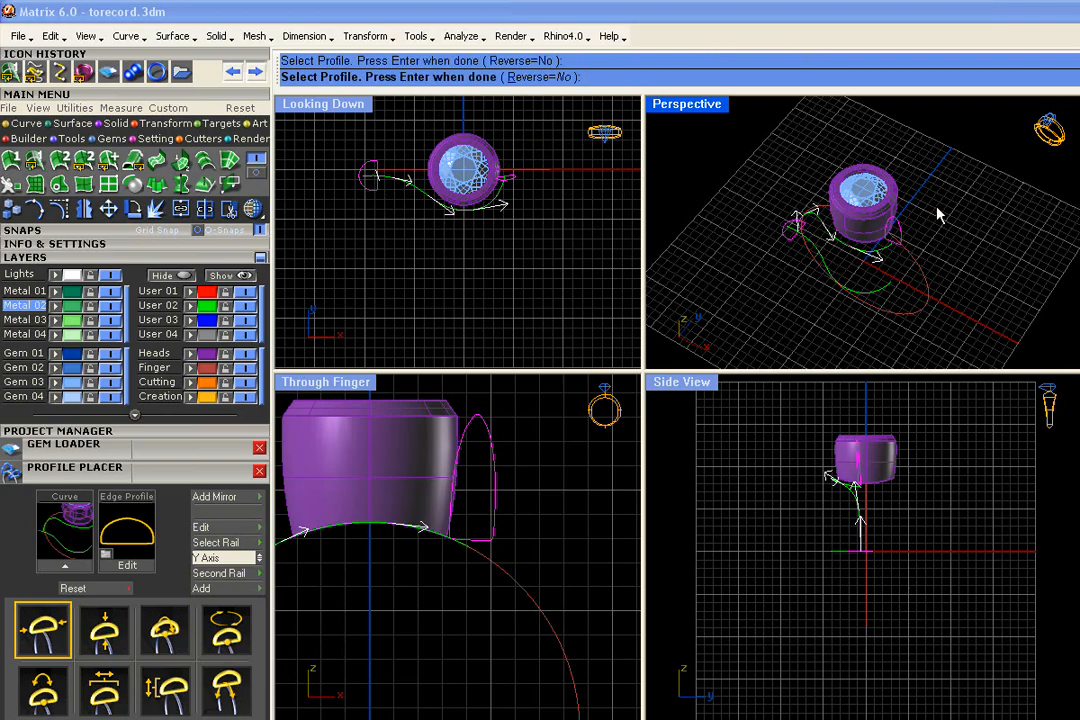
key(Return)
Step: Examine the swept band from several angles, checking how its end meets the bezel wall
right_drag(724, 318, 1005, 268)
right_drag(735, 225, 755, 312)
scroll(401, 645, down, 4)
right_drag(401, 645, 499, 550)
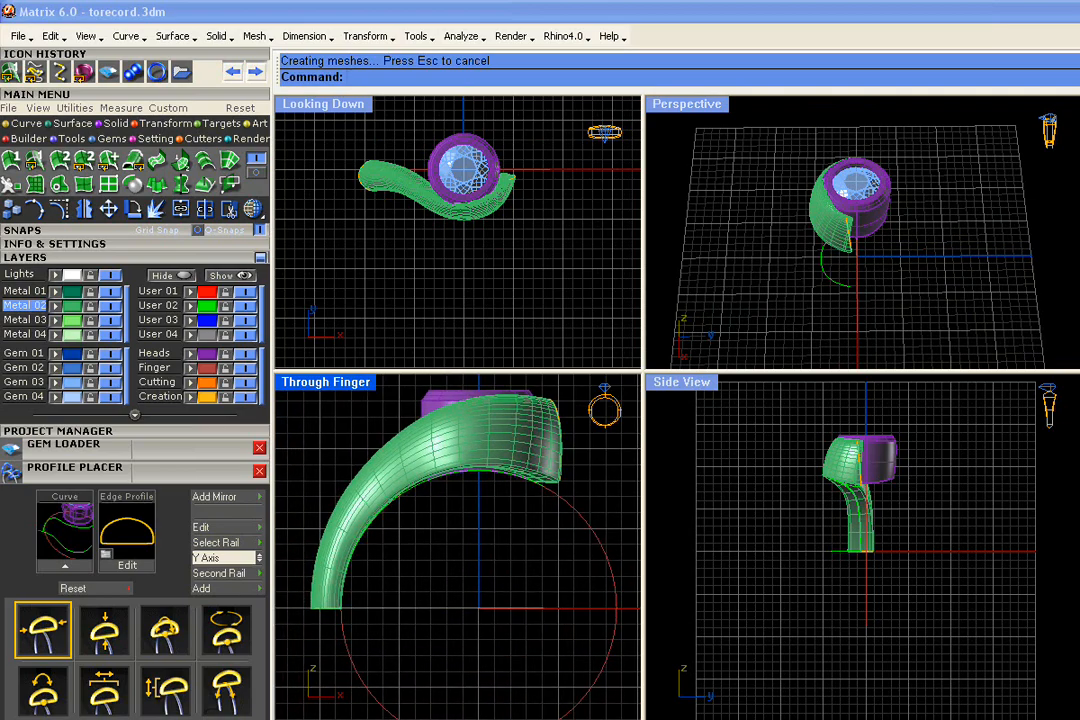
scroll(436, 243, up, 5)
right_drag(765, 220, 960, 172)
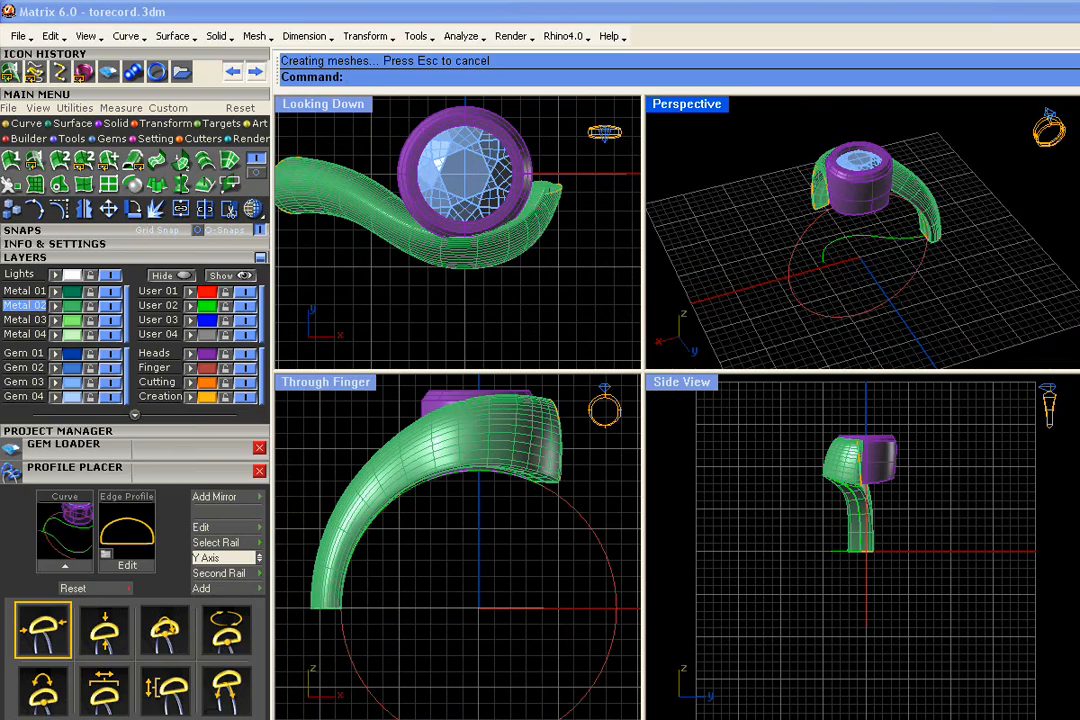
scroll(826, 200, up, 3)
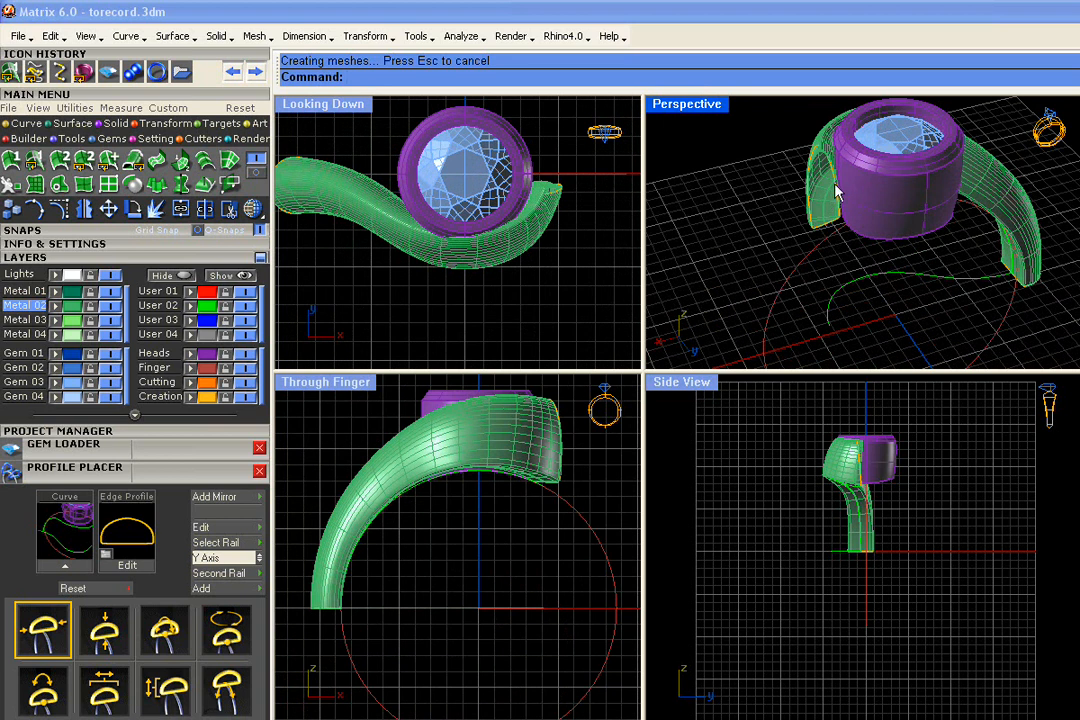
right_drag(838, 193, 791, 216)
scroll(844, 190, up, 5)
click(823, 169)
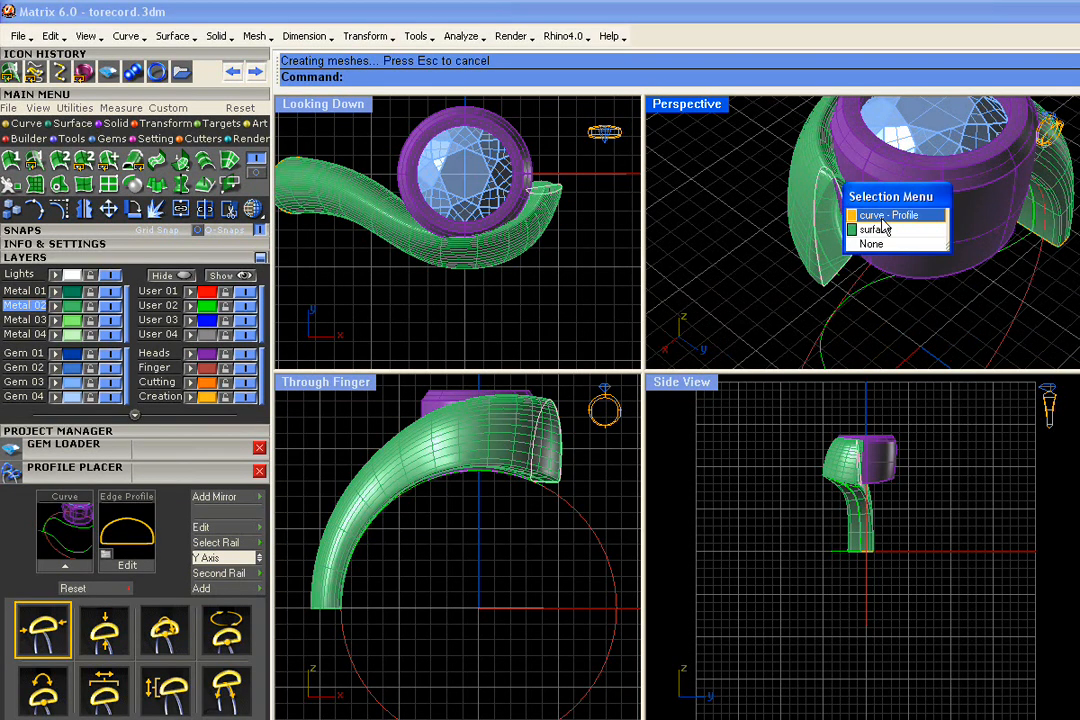
click(879, 219)
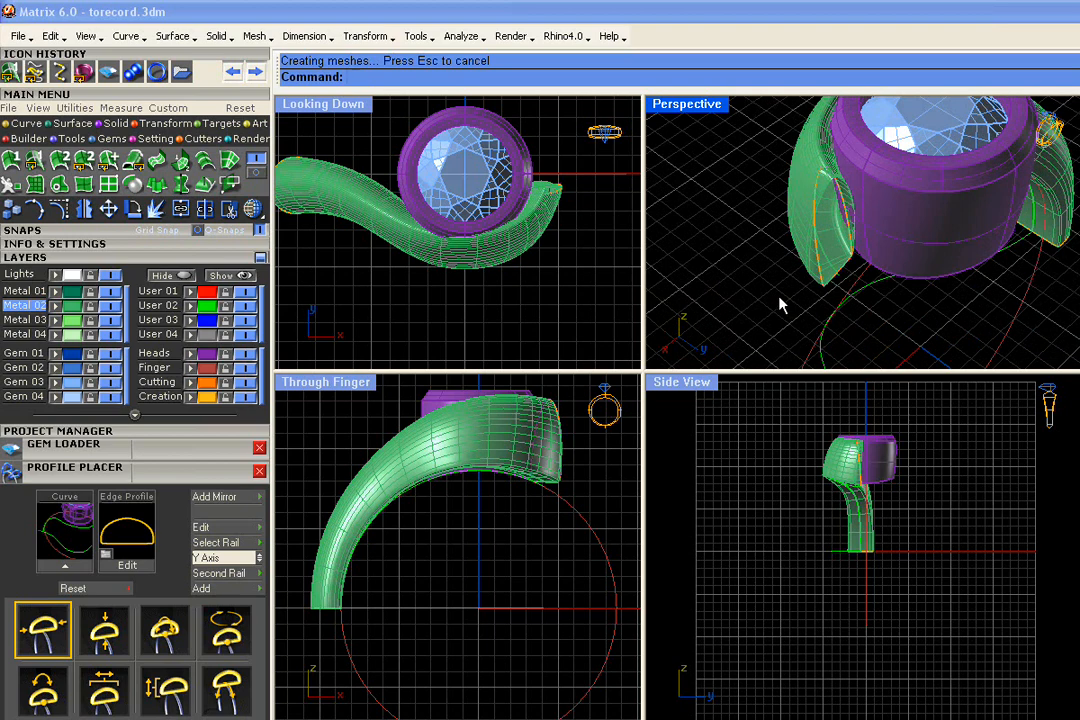
key(ctrl+z)
key(ctrl+y)
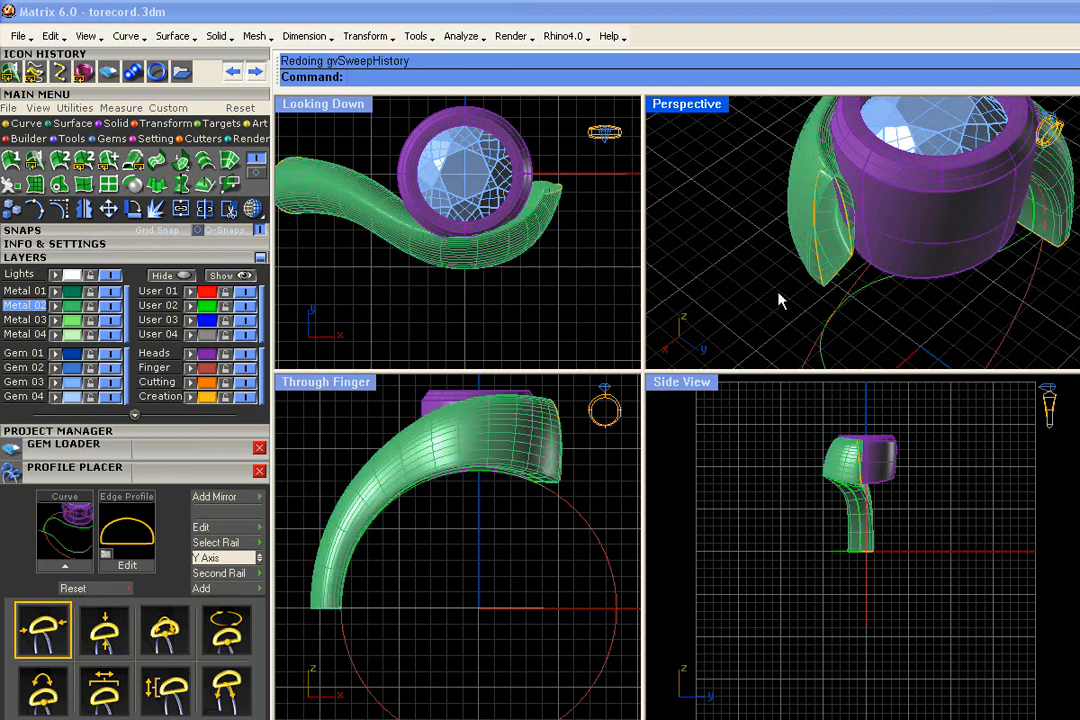
Step: Reopen the bezel-side end profile of the band for placement, making it slightly taller and adjusting its roll
click(822, 258)
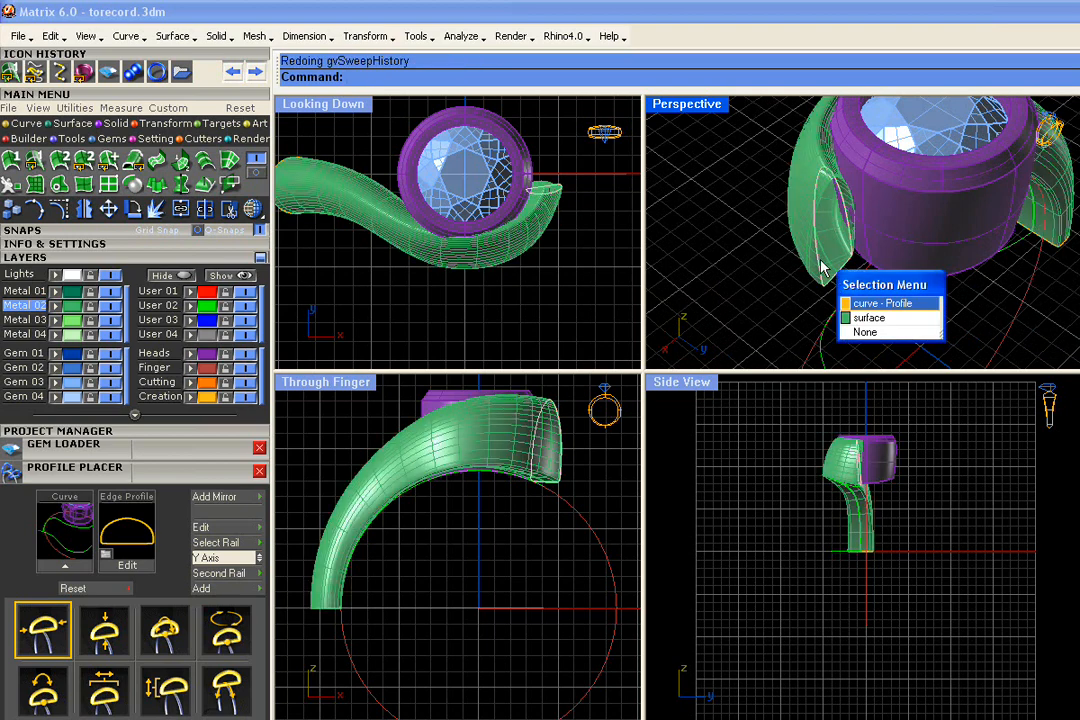
click(869, 318)
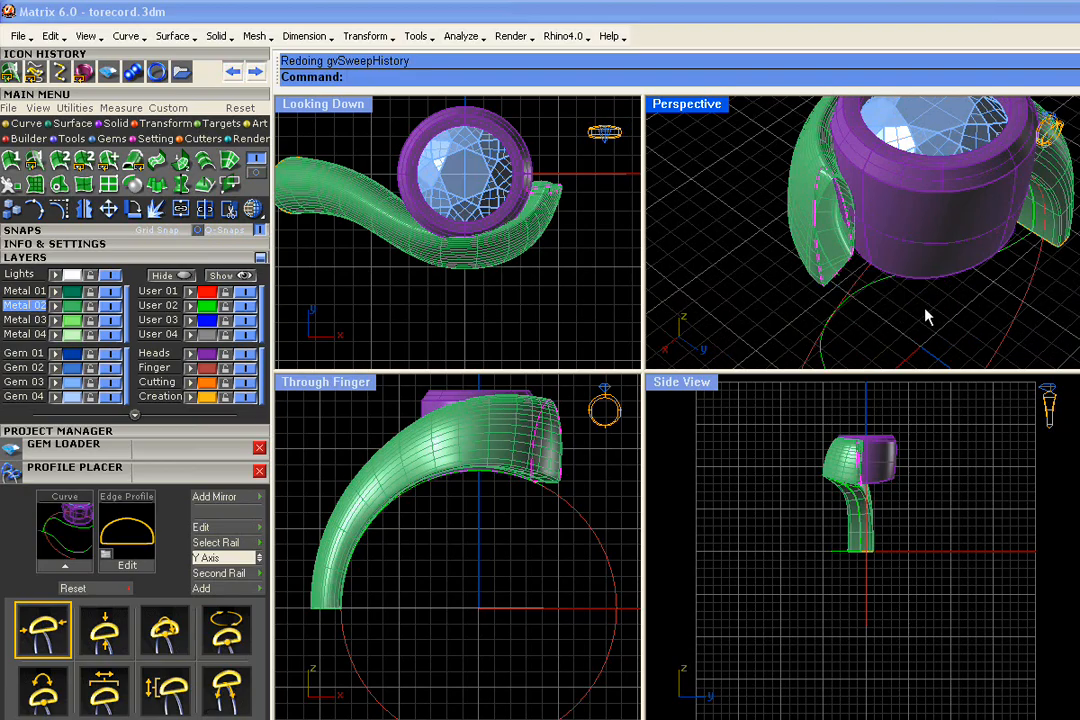
click(926, 317)
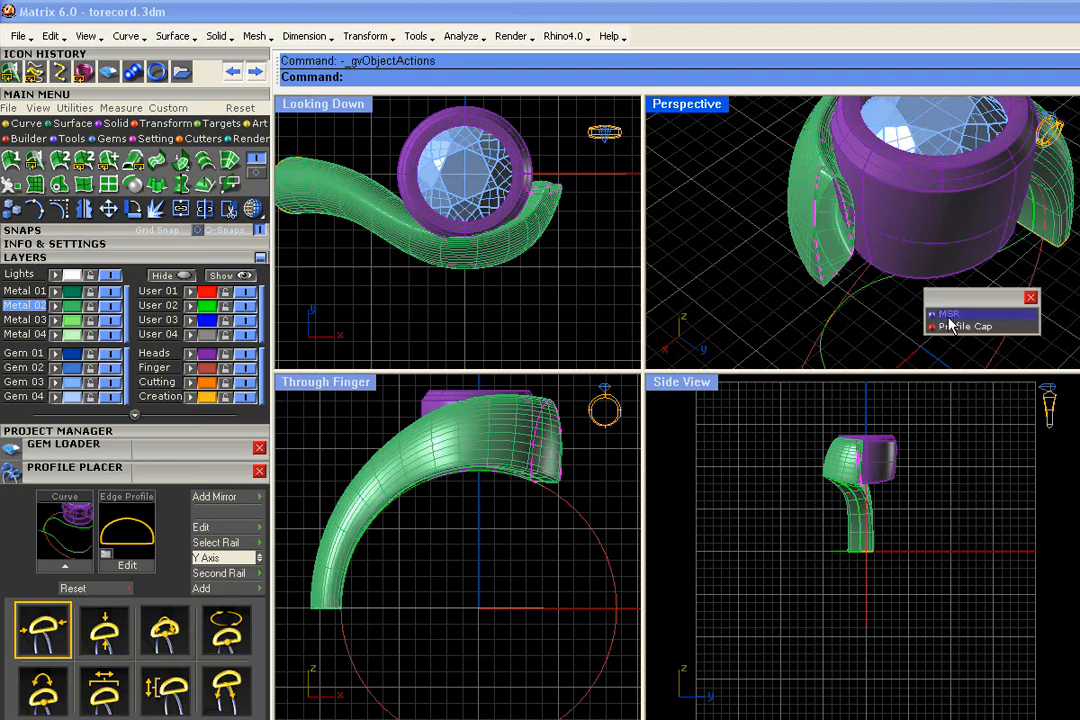
click(948, 313)
mouse_move(843, 148)
mouse_down()
mouse_move(851, 160)
mouse_move(847, 133)
mouse_up()
right_drag(790, 235, 970, 232)
mouse_move(959, 148)
mouse_down()
mouse_move(971, 153)
mouse_move(960, 150)
mouse_up()
right_drag(967, 180, 952, 190)
scroll(570, 457, up, 4)
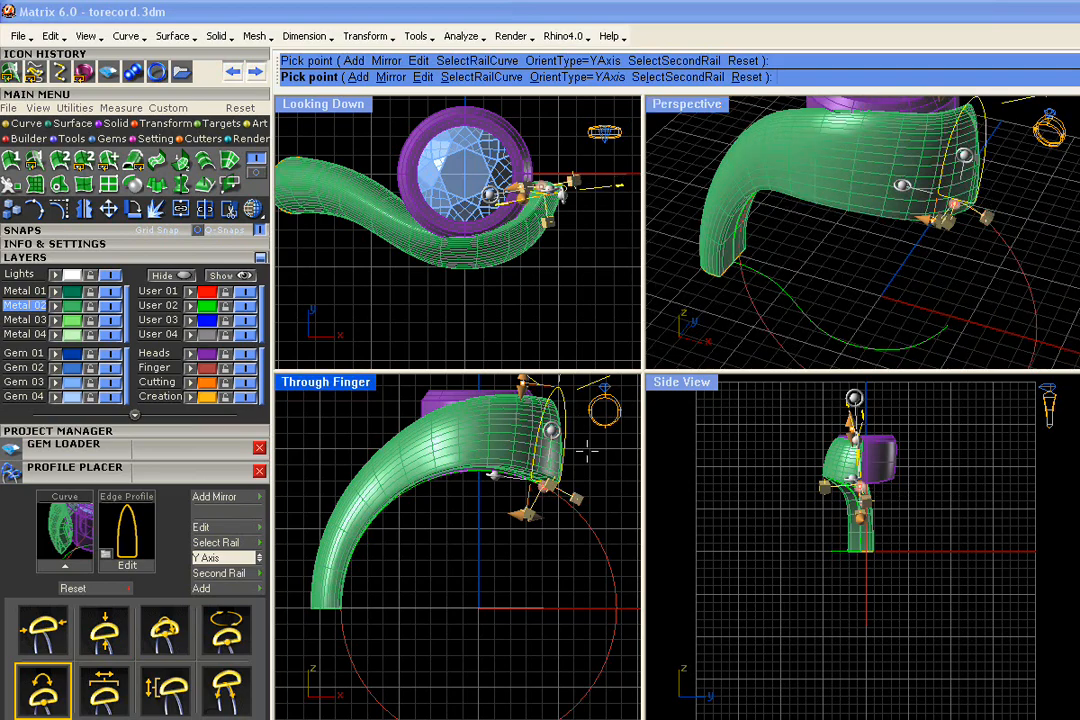
Step: Fine-tune the end profile's vertical placement and roll, and finish placing it to update the swept band
mouse_move(530, 500)
mouse_down()
mouse_move(540, 490)
mouse_move(534, 499)
mouse_up()
scroll(532, 484, down, 2)
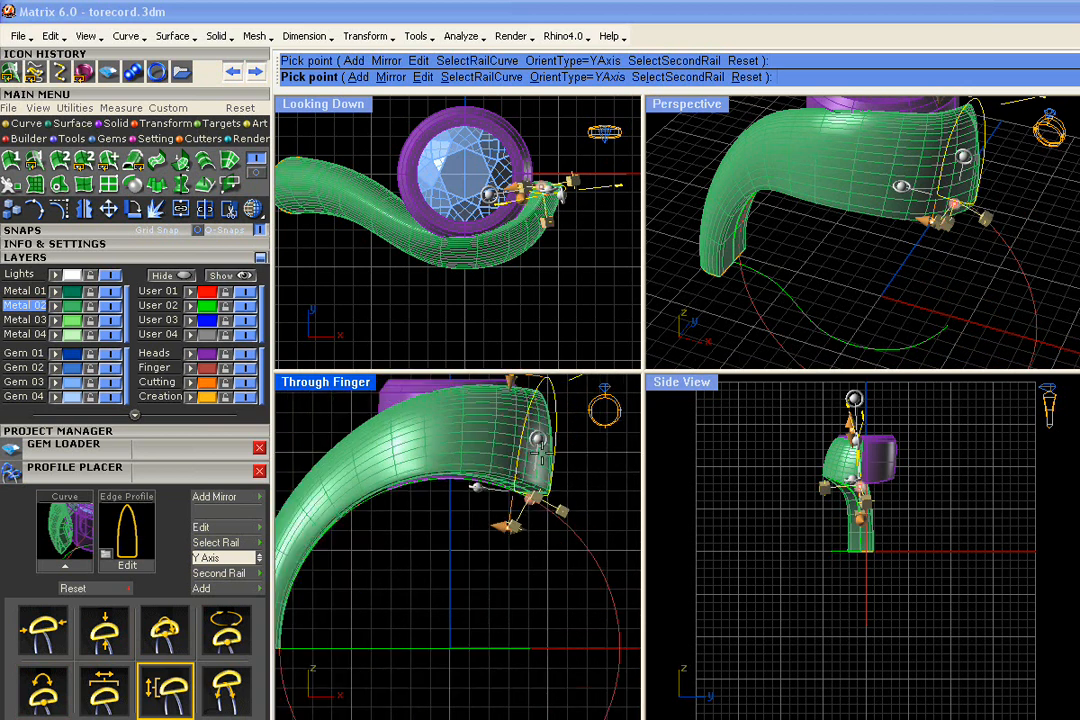
drag(537, 436, 545, 438)
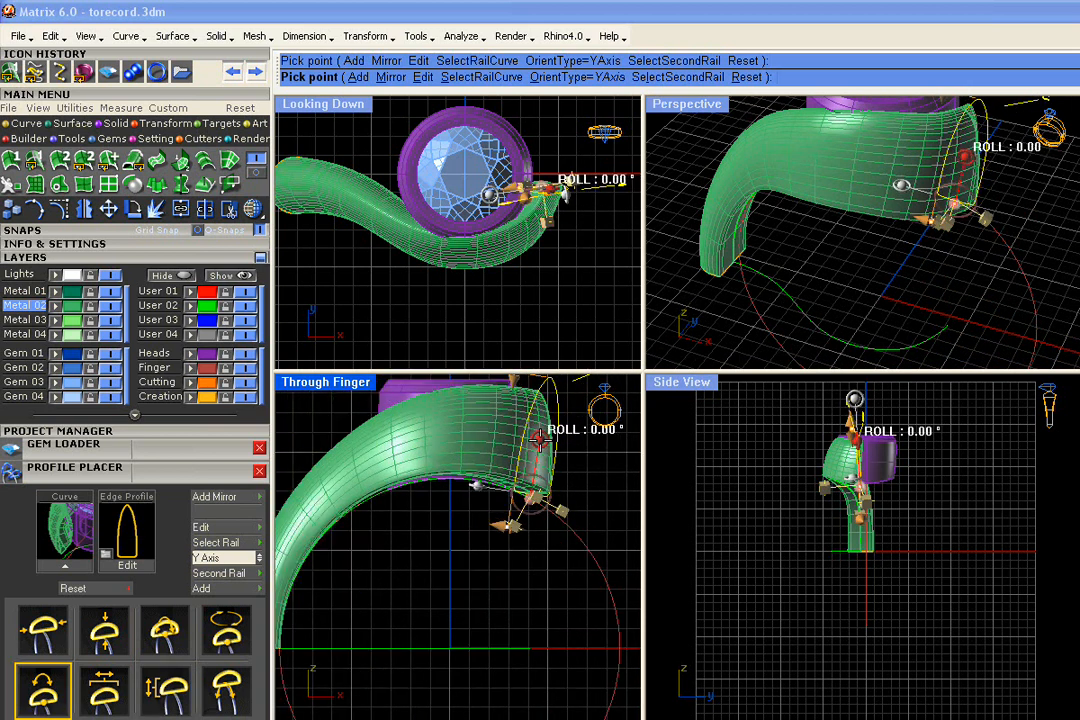
scroll(540, 437, up, 3)
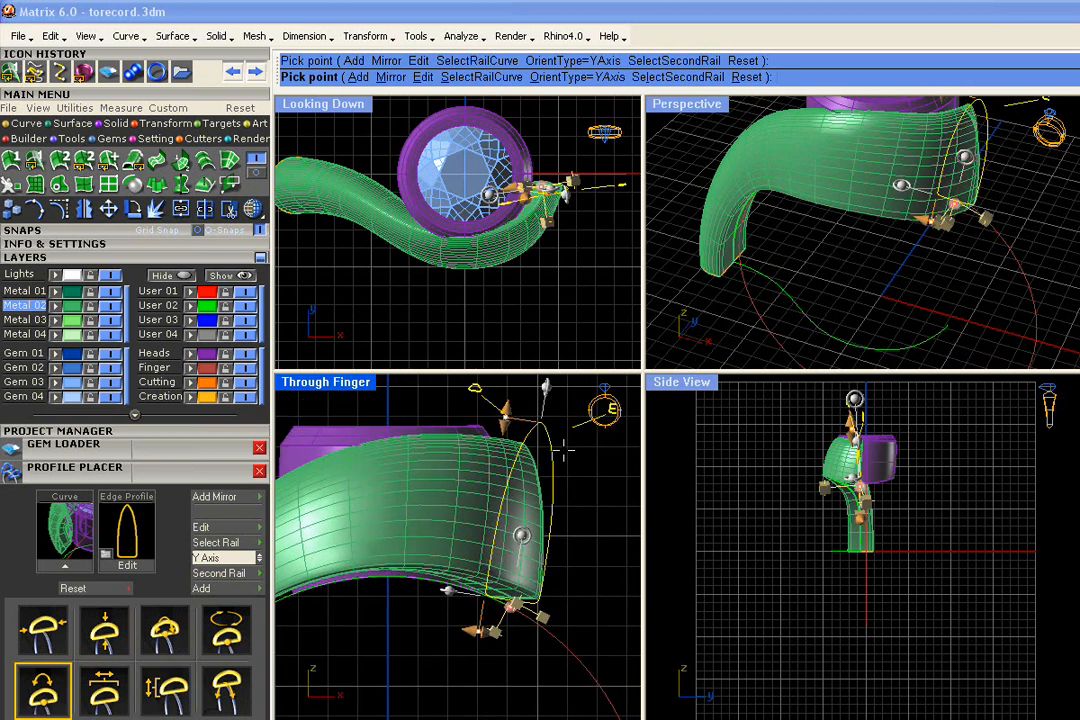
right_click(563, 450)
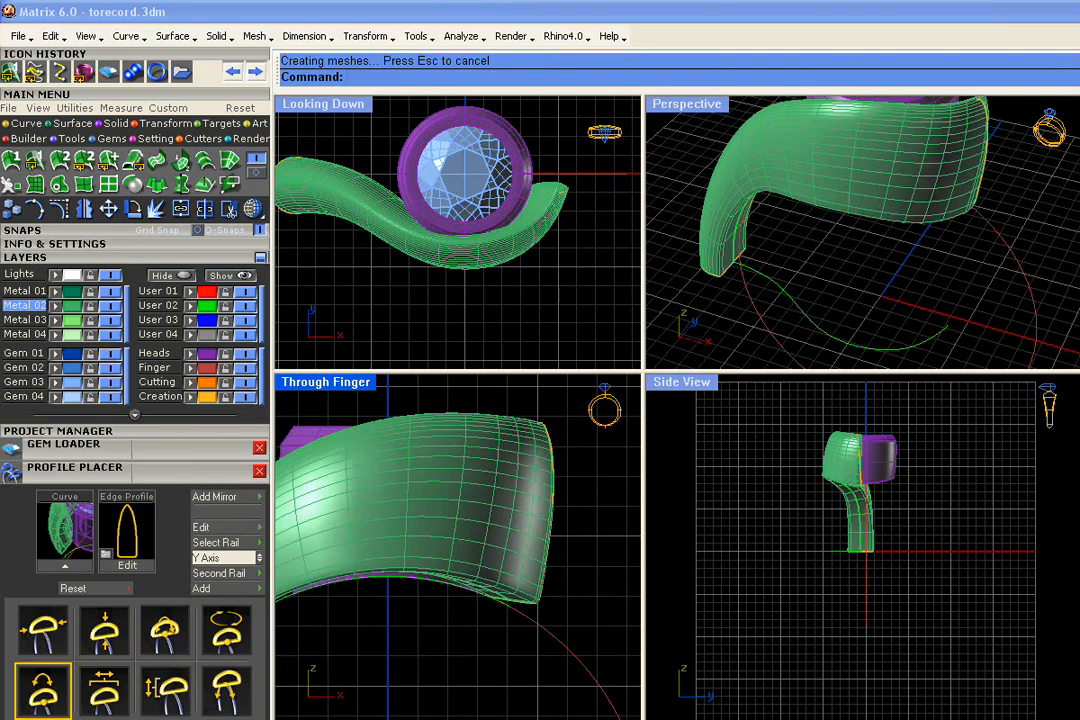
Step: Check the Matrix History Record setting and the swept band it controls
click(127, 245)
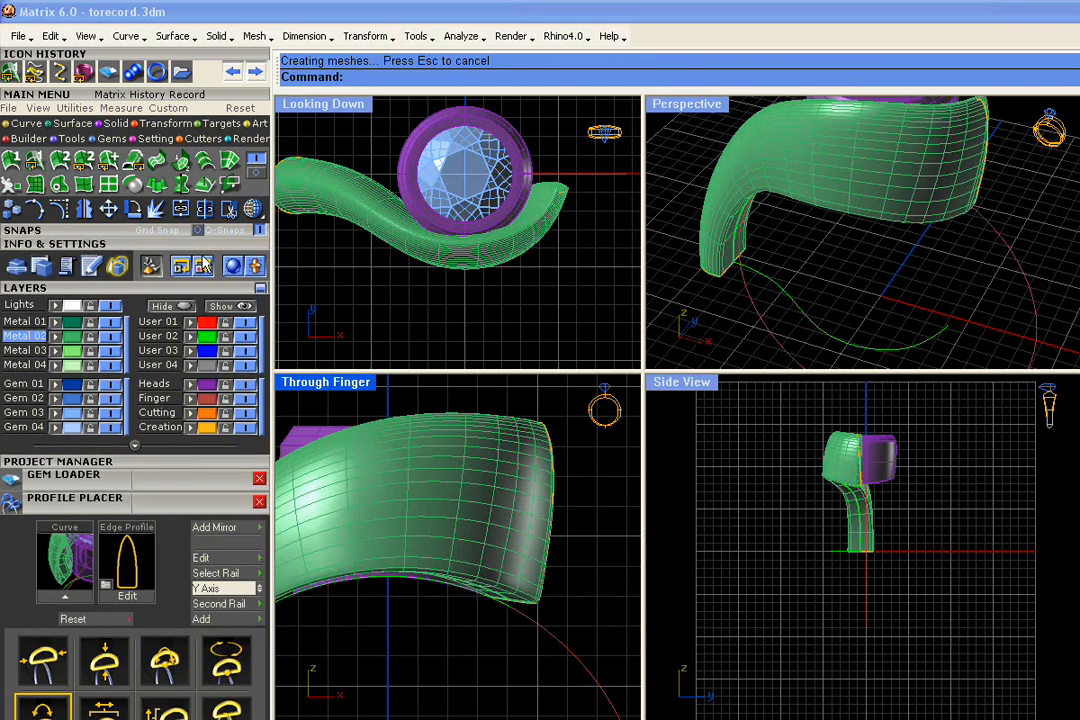
click(196, 242)
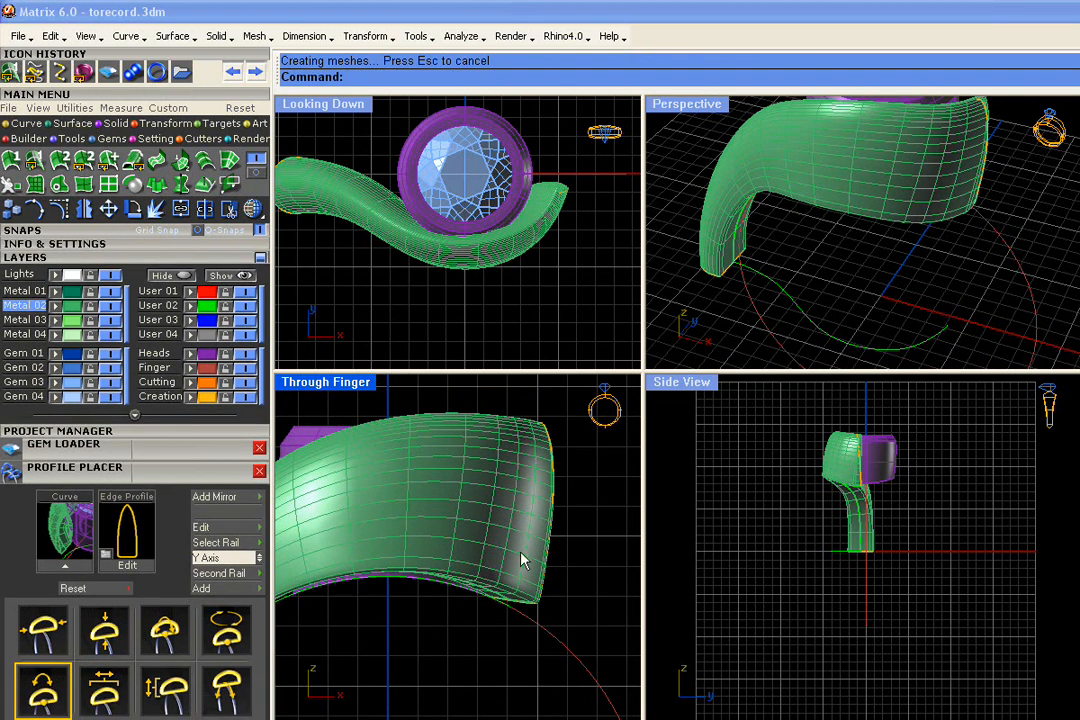
scroll(528, 458, down, 4)
drag(520, 392, 556, 581)
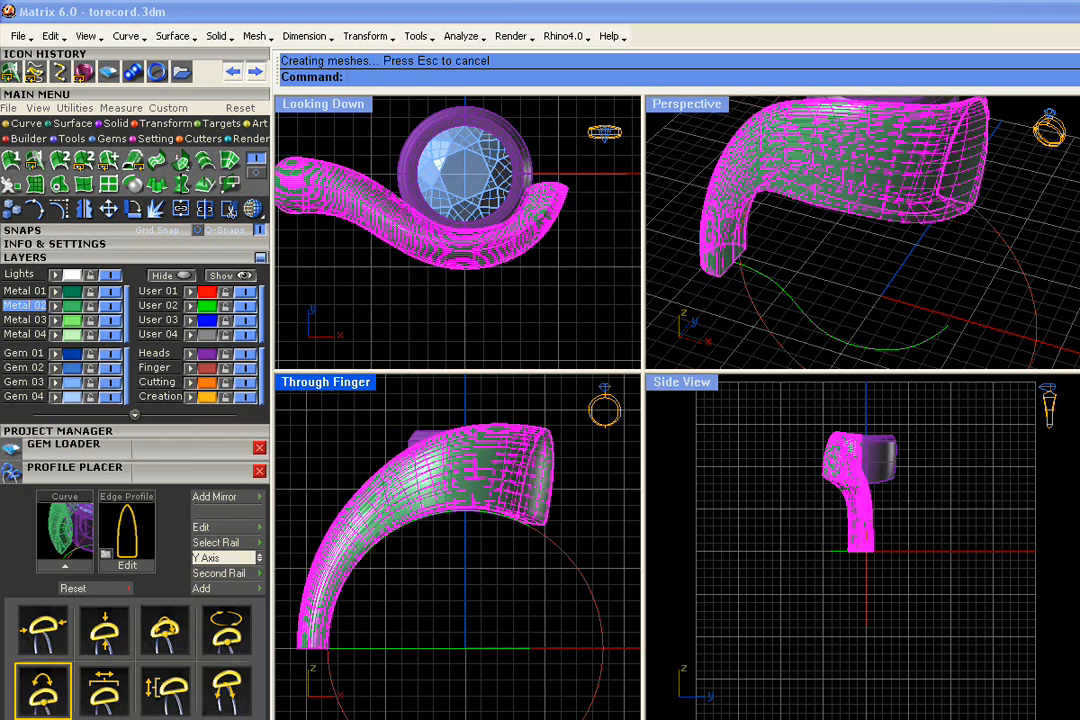
click(997, 175)
Step: Reopen the end profile for placement, lower its height below the bezel's top rim, and finish to update the band
click(990, 178)
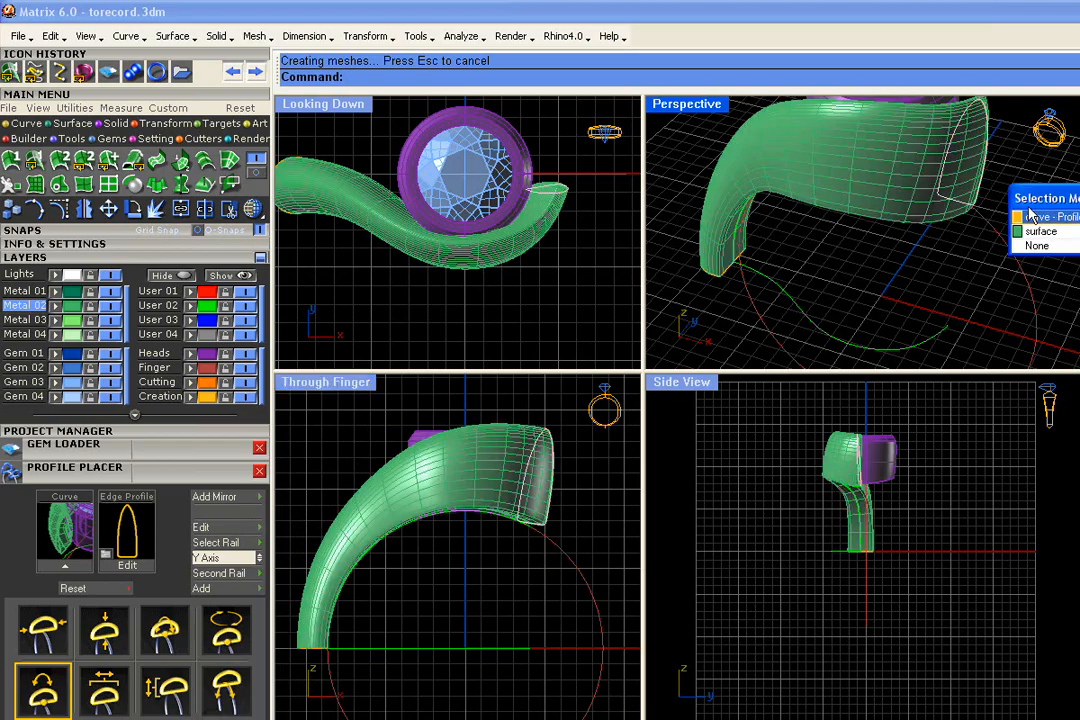
click(1032, 218)
key(F6)
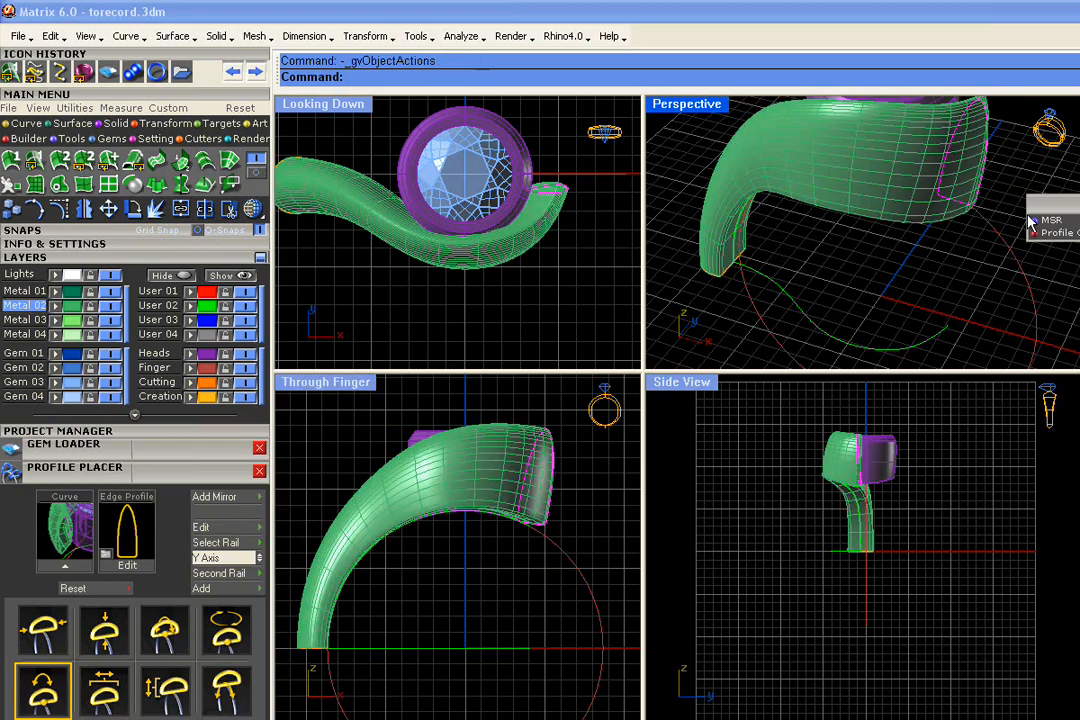
click(1060, 229)
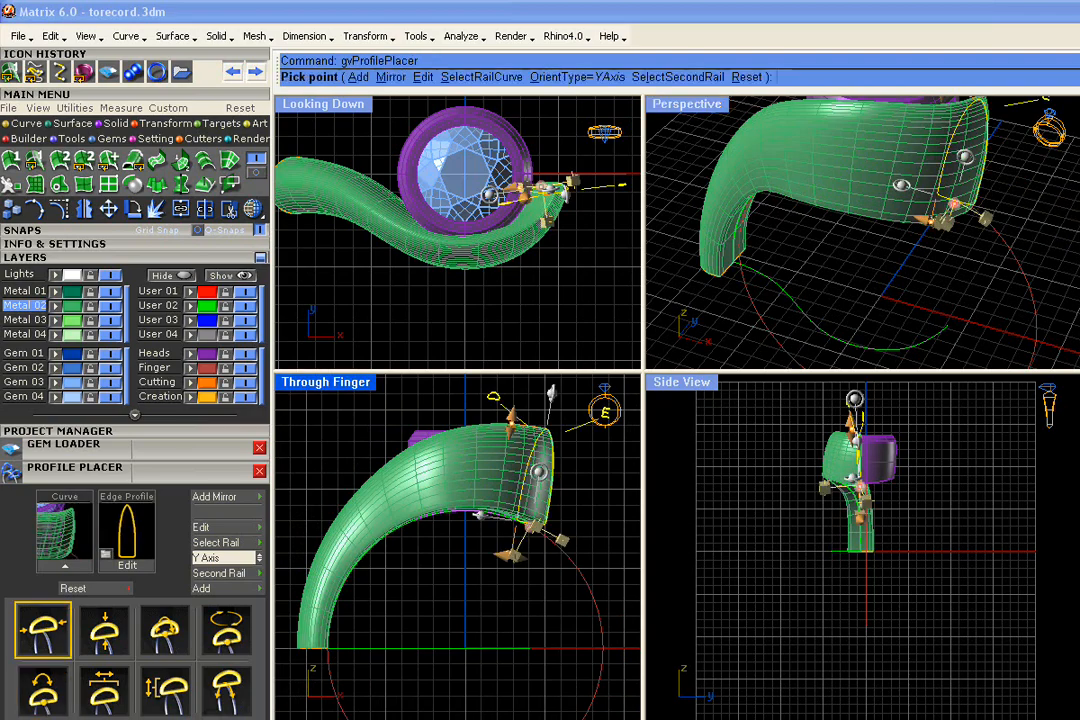
drag(512, 421, 511, 445)
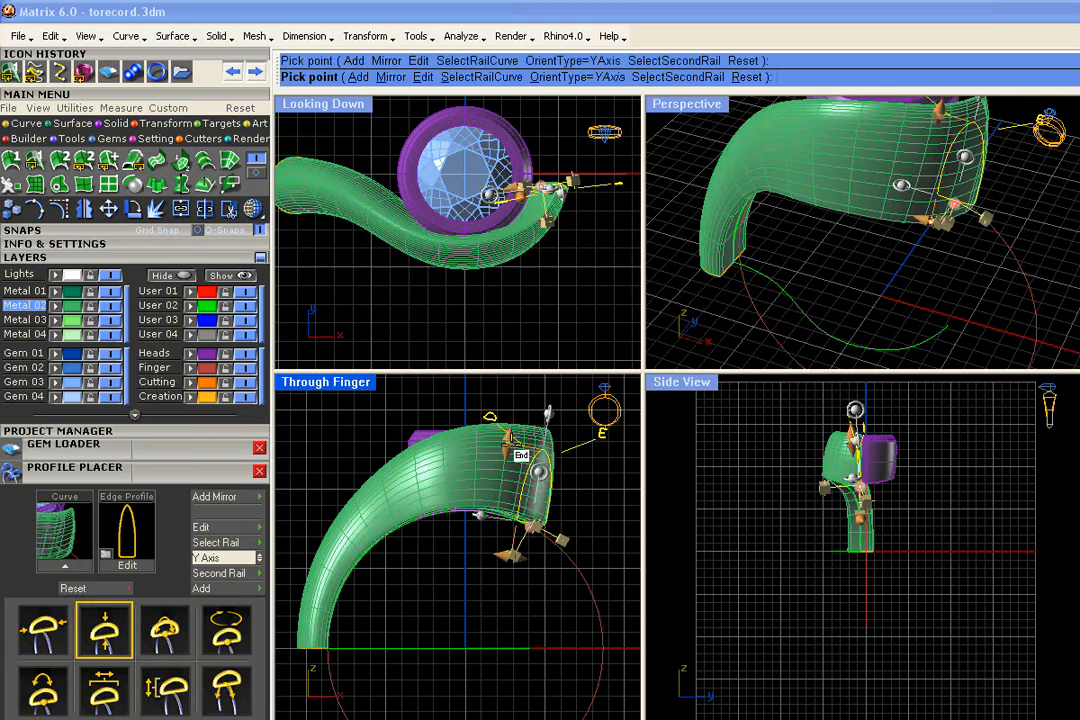
right_click(566, 484)
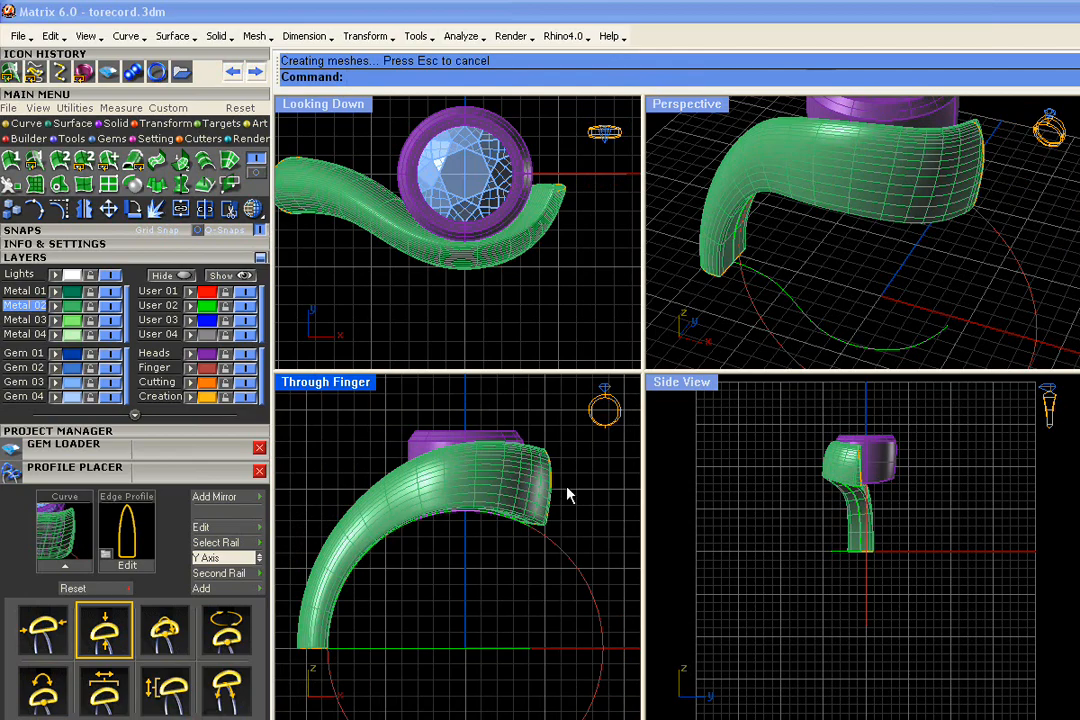
Step: Turn on the control points of the flat two-view base curve and show the model in wireframe
right_drag(740, 240, 790, 228)
right_drag(435, 232, 494, 229)
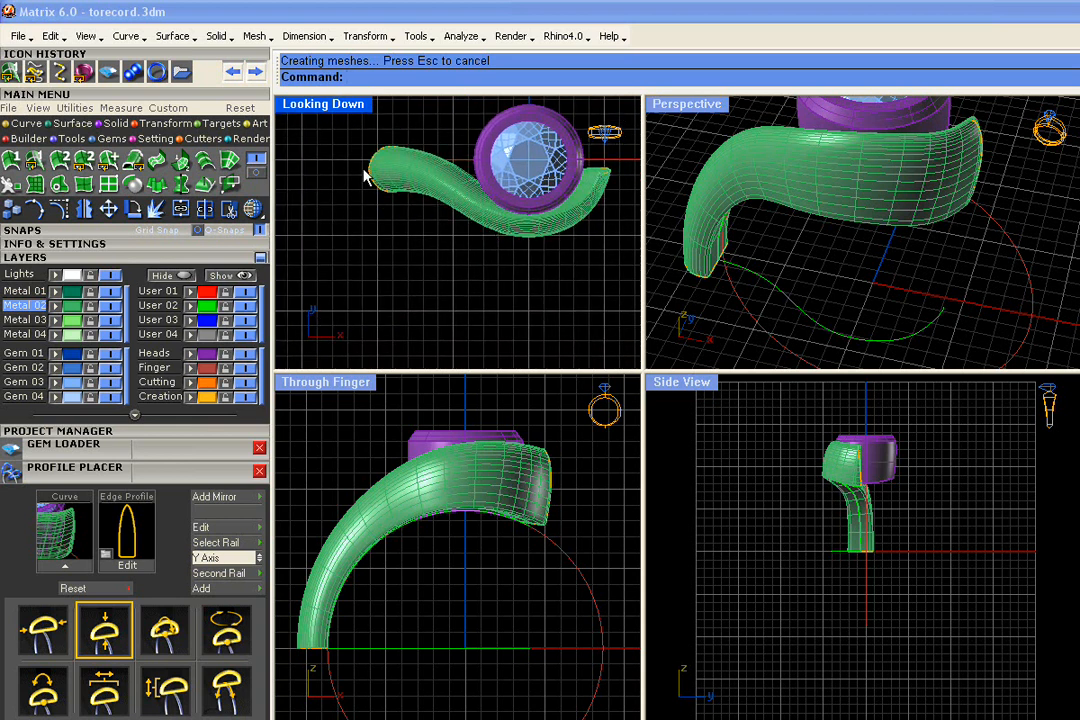
right_drag(928, 259, 797, 262)
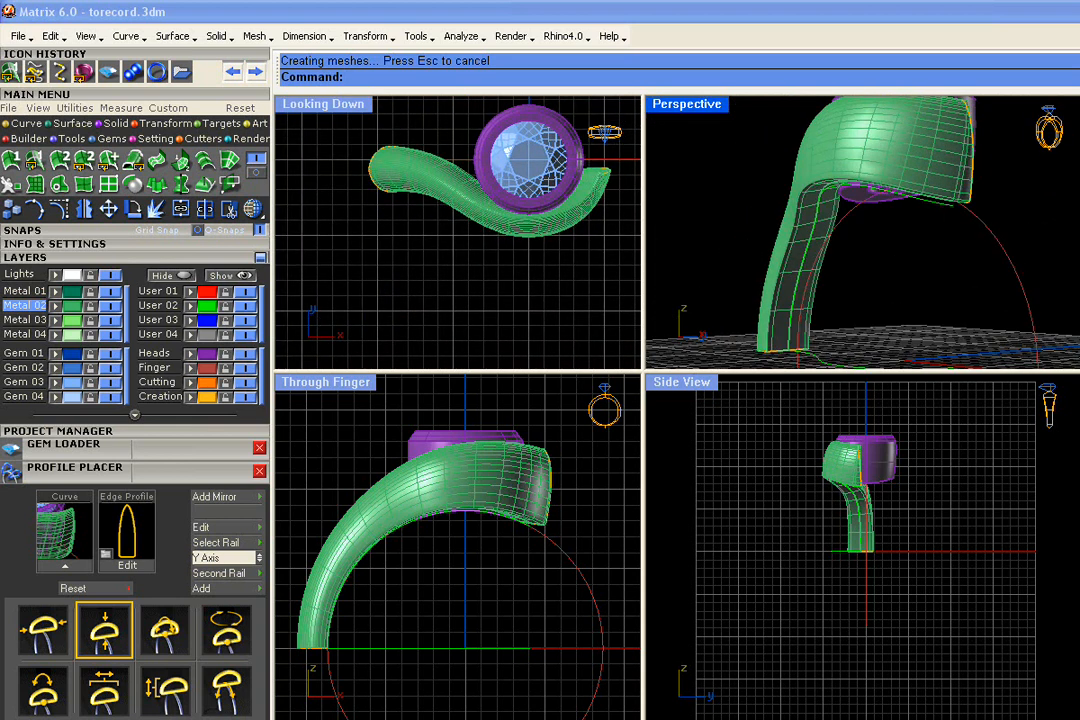
right_drag(862, 208, 973, 276)
click(930, 338)
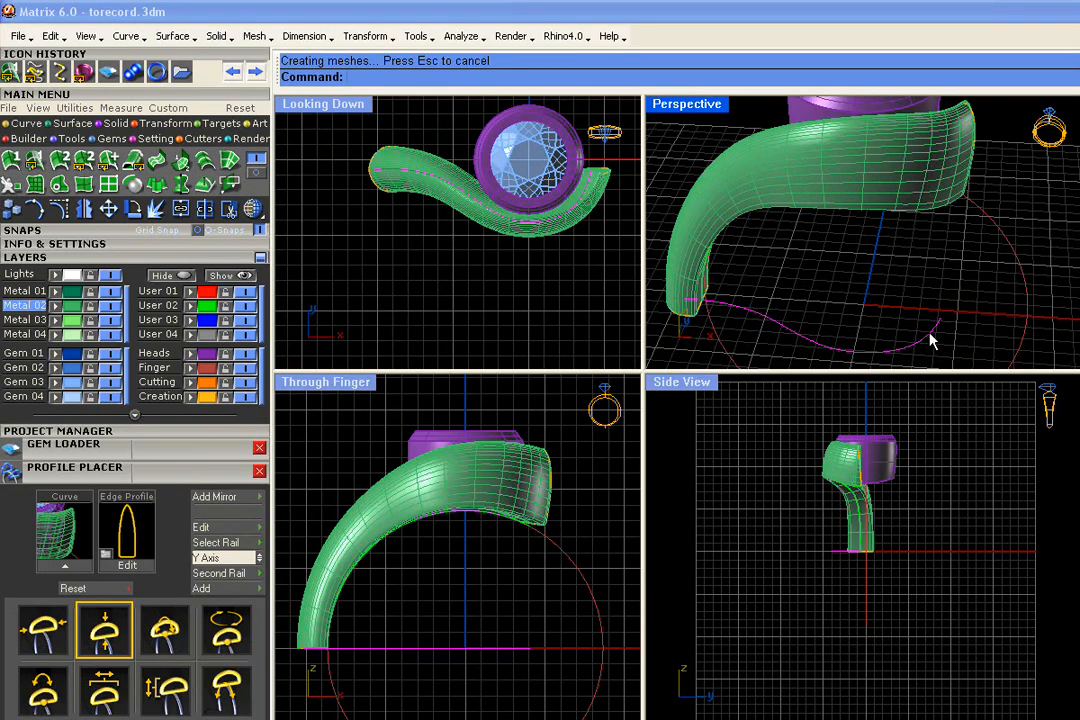
click(59, 209)
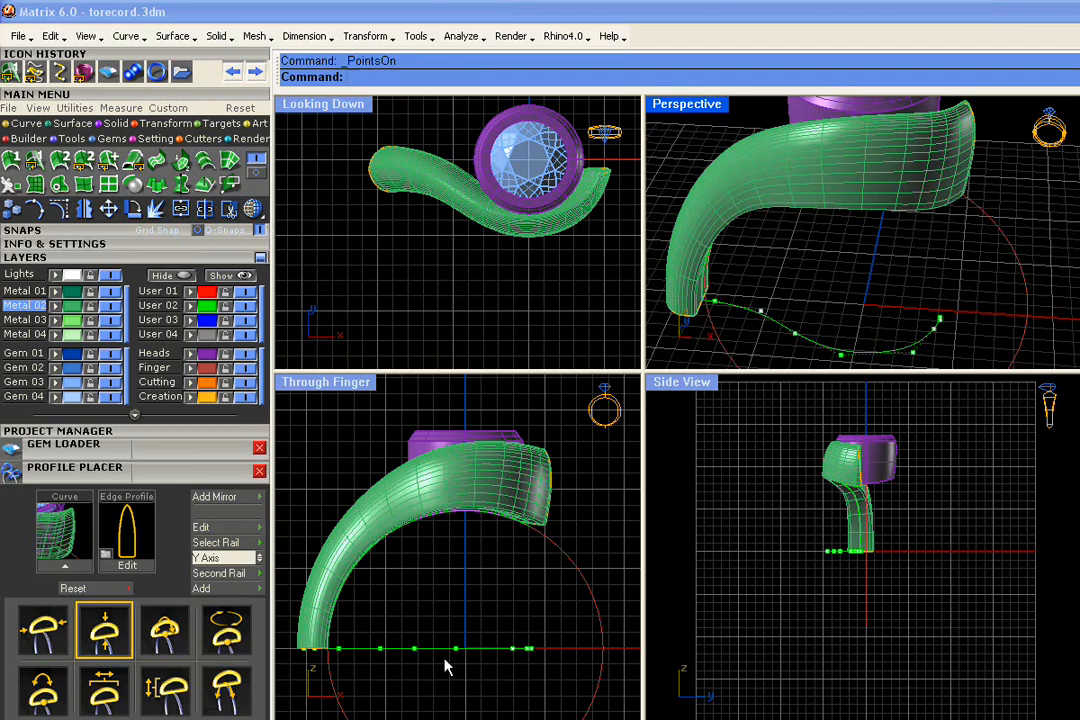
mouse_move(528, 214)
right_down()
mouse_move(439, 212)
mouse_move(439, 228)
right_up()
click(253, 209)
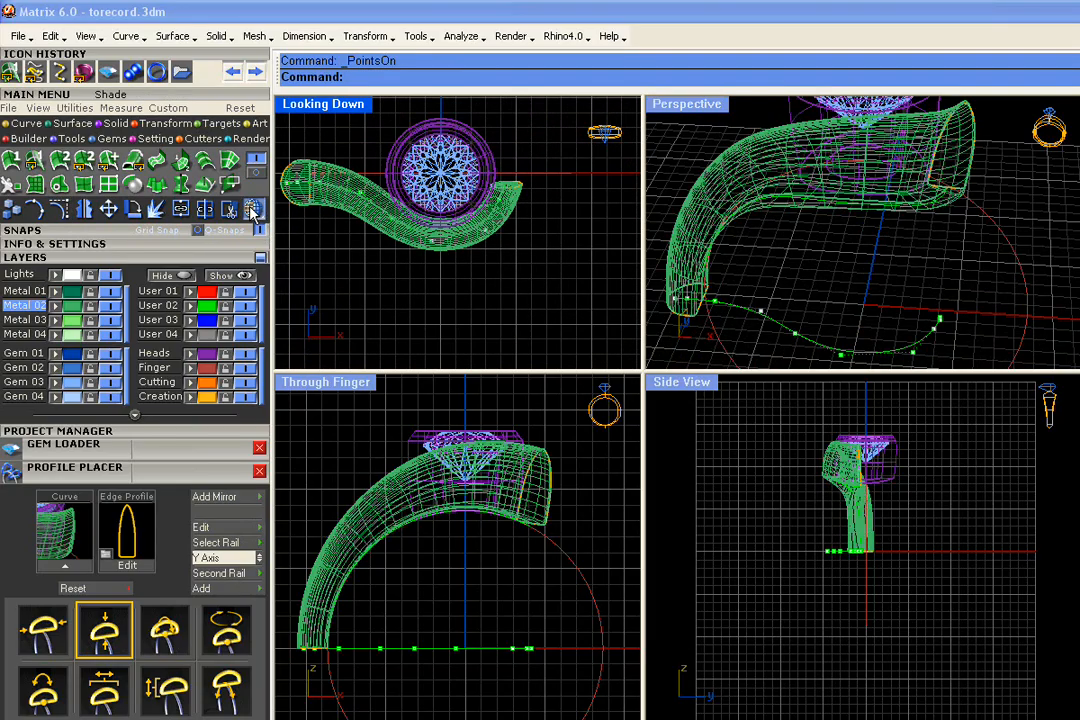
Step: Move the base curve's control point beside the bezel slightly outward in the Looking Down view, shifting the band away from the bezel
scroll(440, 215, up, 6)
drag(431, 325, 461, 259)
scroll(451, 265, up, 2)
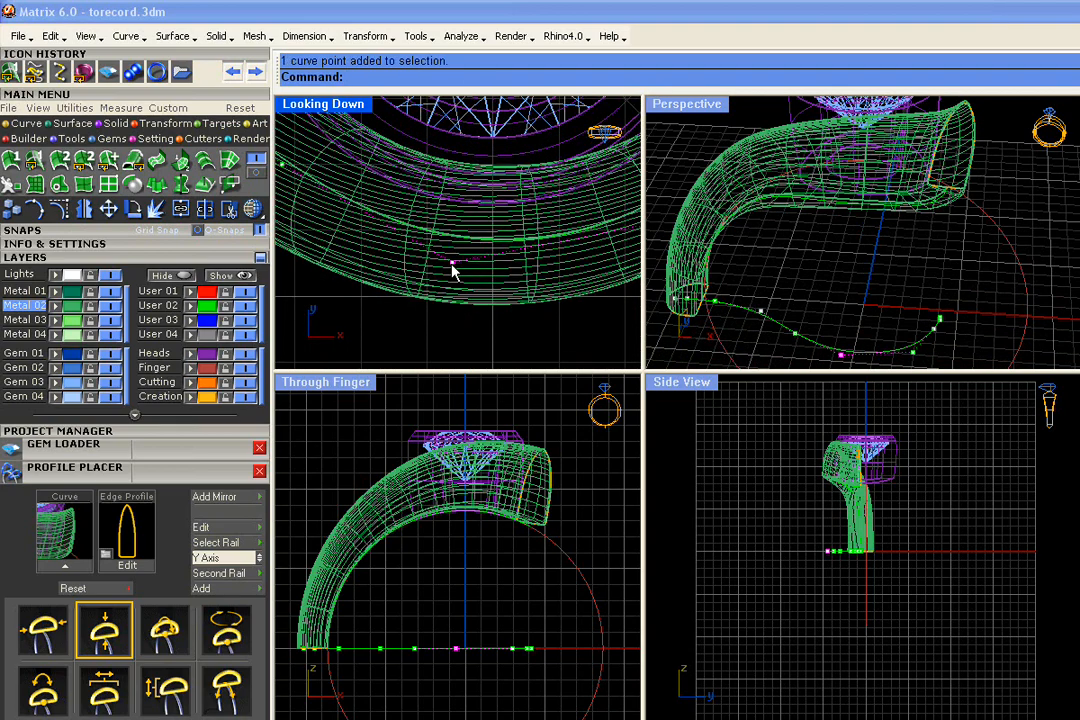
drag(451, 268, 459, 296)
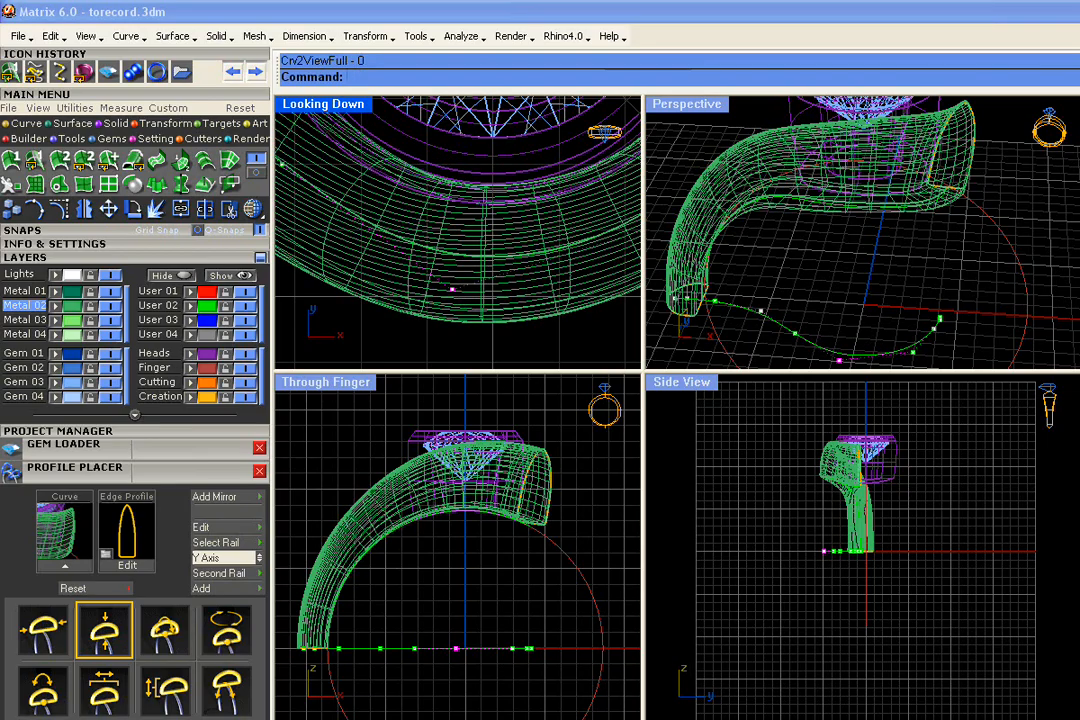
right_drag(985, 162, 944, 290)
scroll(490, 284, down, 4)
right_drag(515, 284, 503, 246)
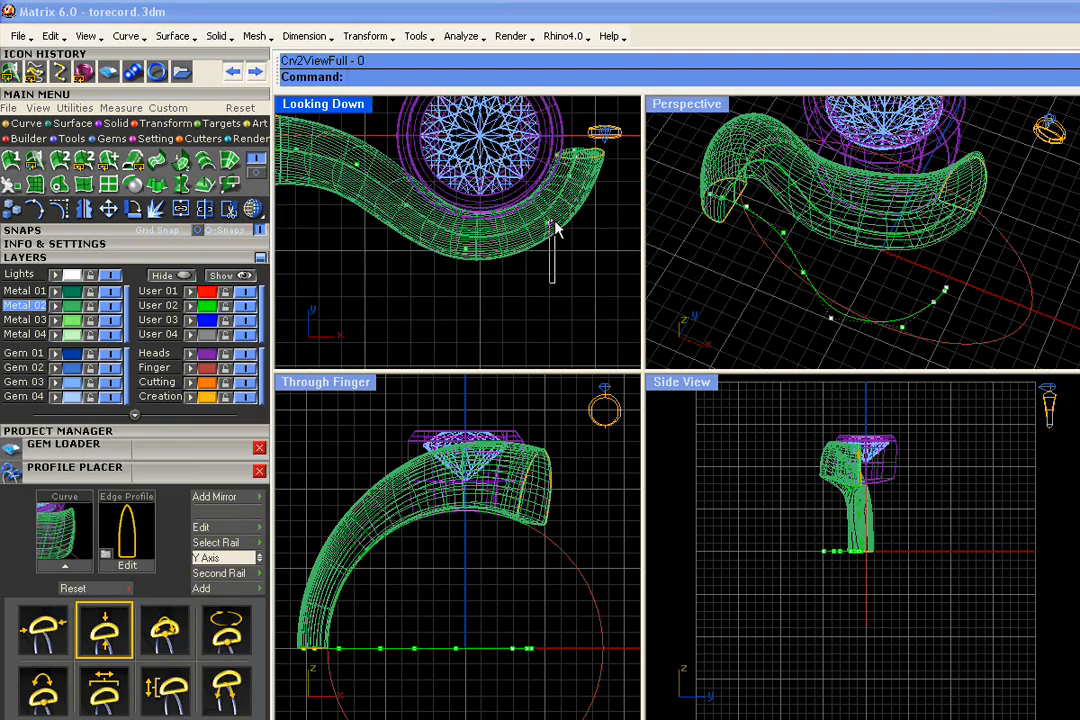
Step: Move the base curve's control point between the bezel's underside and the band's free end slightly outward in the Looking Down view
click(465, 198)
click(557, 277)
drag(509, 301, 563, 220)
scroll(545, 224, up, 6)
scroll(501, 262, down, 4)
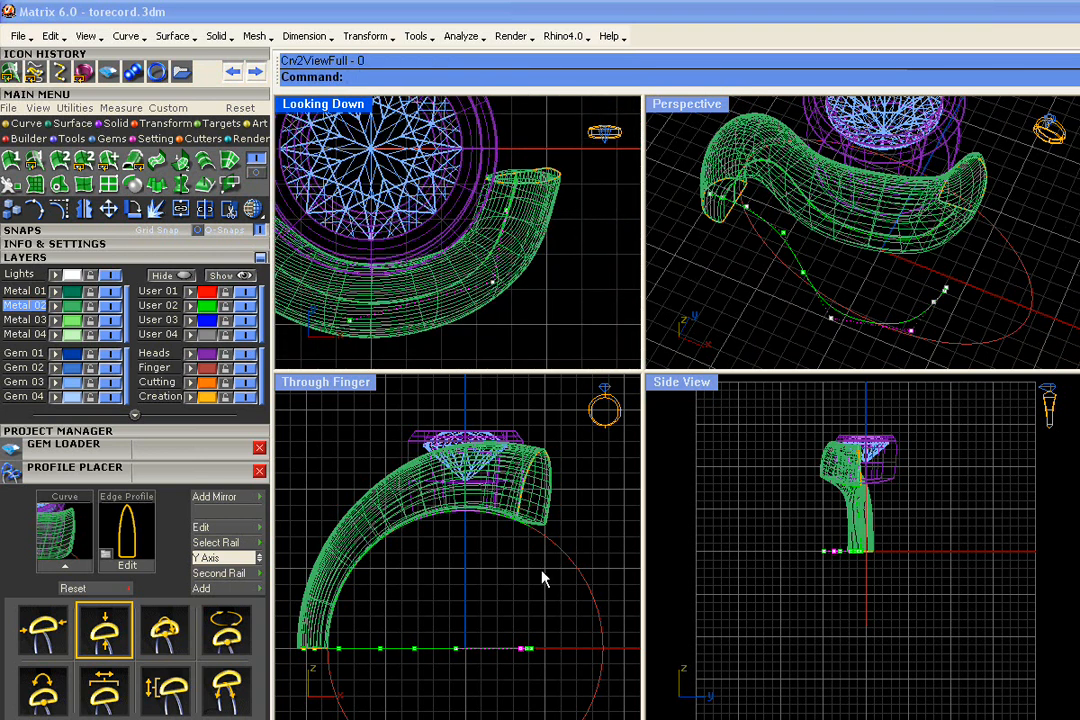
Step: Move the control point just before the base curve's free end slightly outward, away from the bezel, in the Looking Down view
scroll(495, 262, up, 2)
drag(503, 220, 529, 232)
key(ctrl+z)
click(614, 253)
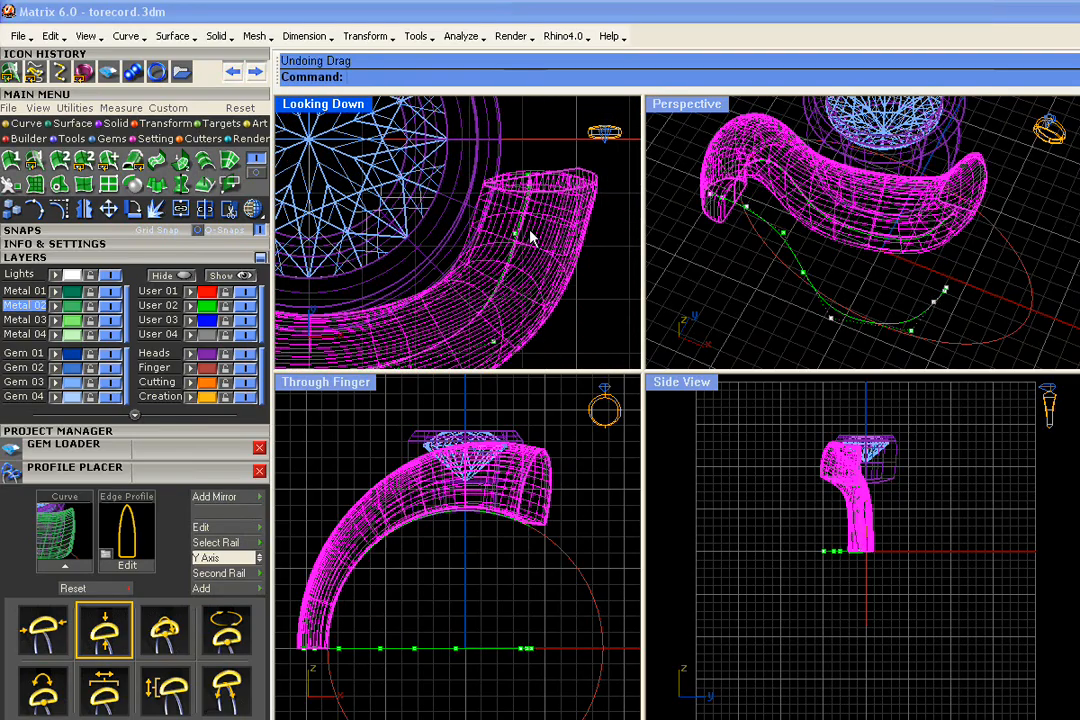
drag(628, 279, 540, 244)
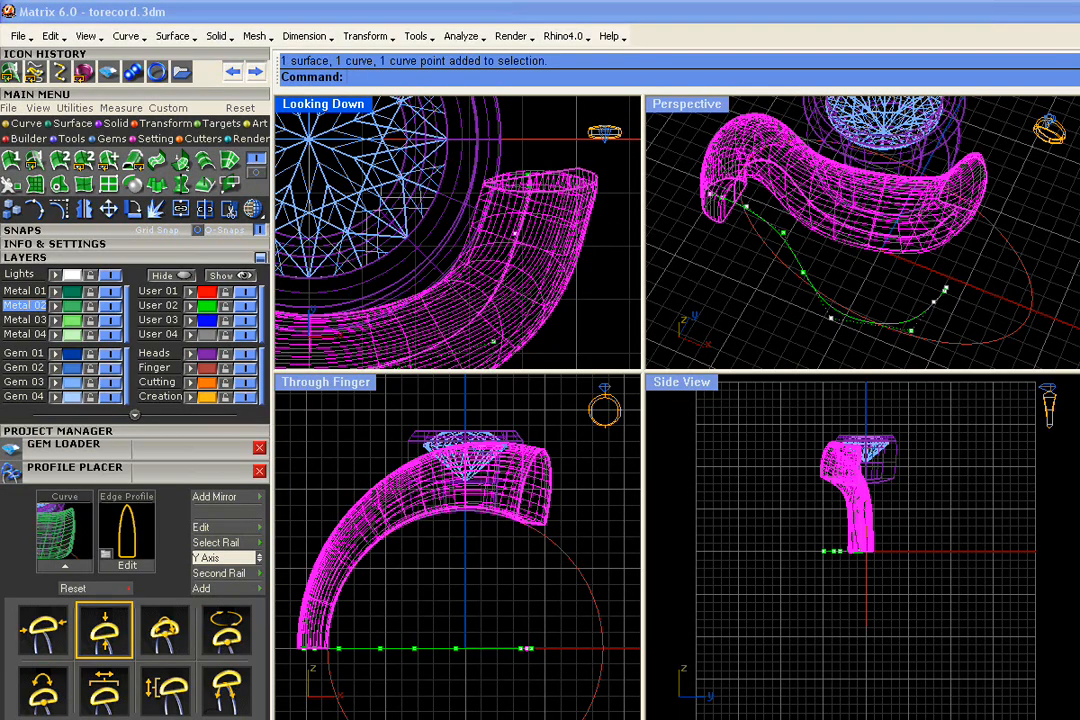
click(897, 300)
scroll(897, 300, up, 5)
drag(983, 322, 983, 322)
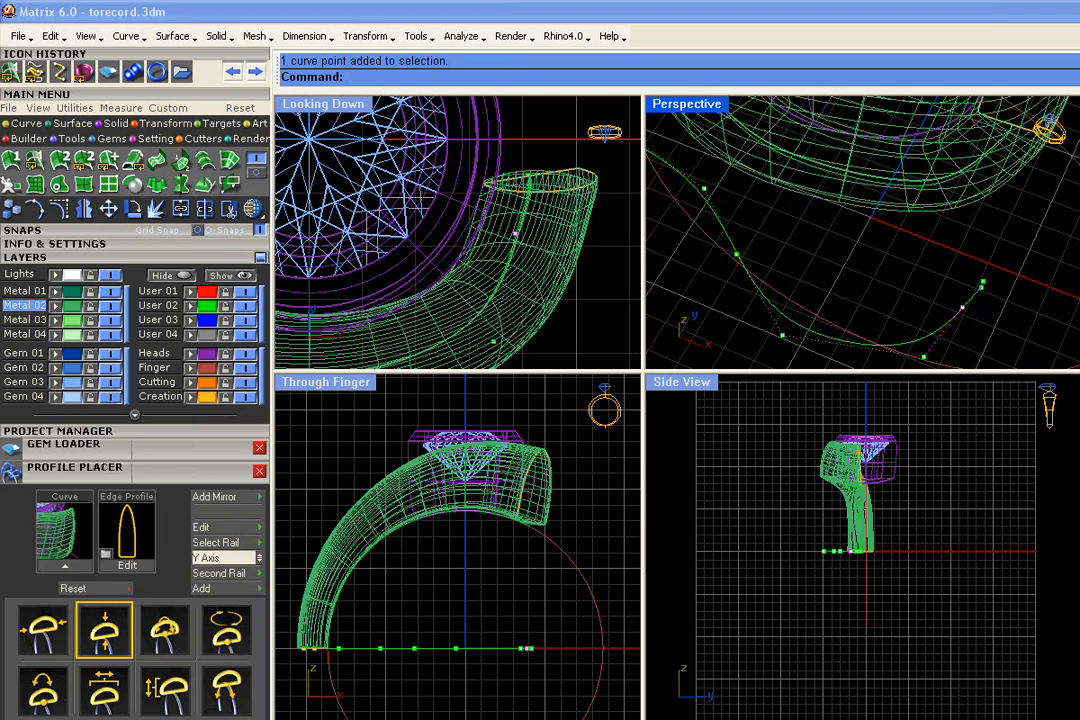
drag(514, 234, 530, 241)
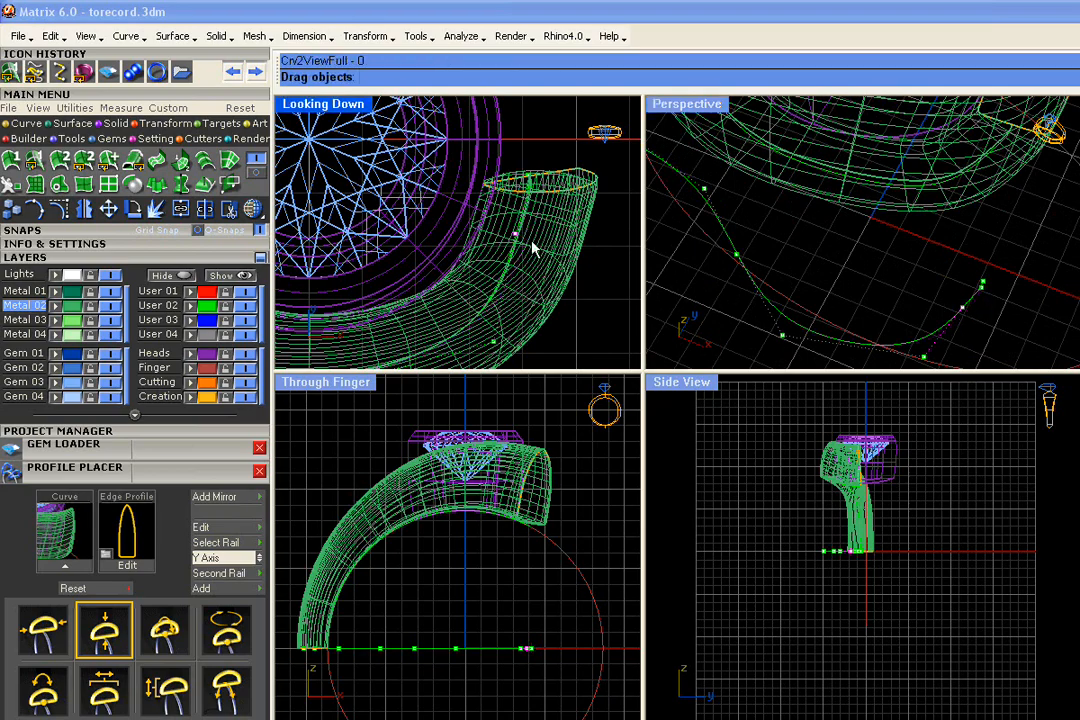
Step: Try moving the base curve's outermost control point, below the bezel, inward toward the stone, and undo the recent point moves
scroll(507, 216, down, 6)
right_drag(514, 240, 551, 233)
scroll(528, 210, down, 2)
click(455, 648)
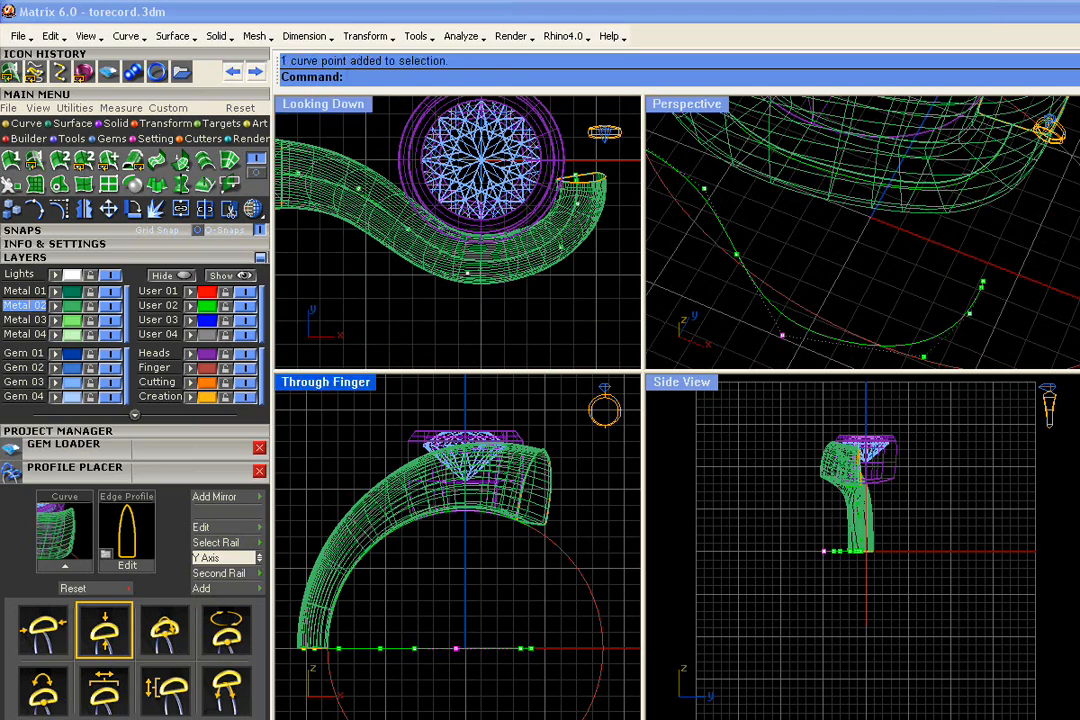
scroll(509, 241, up, 3)
drag(447, 302, 436, 289)
scroll(605, 240, up, 2)
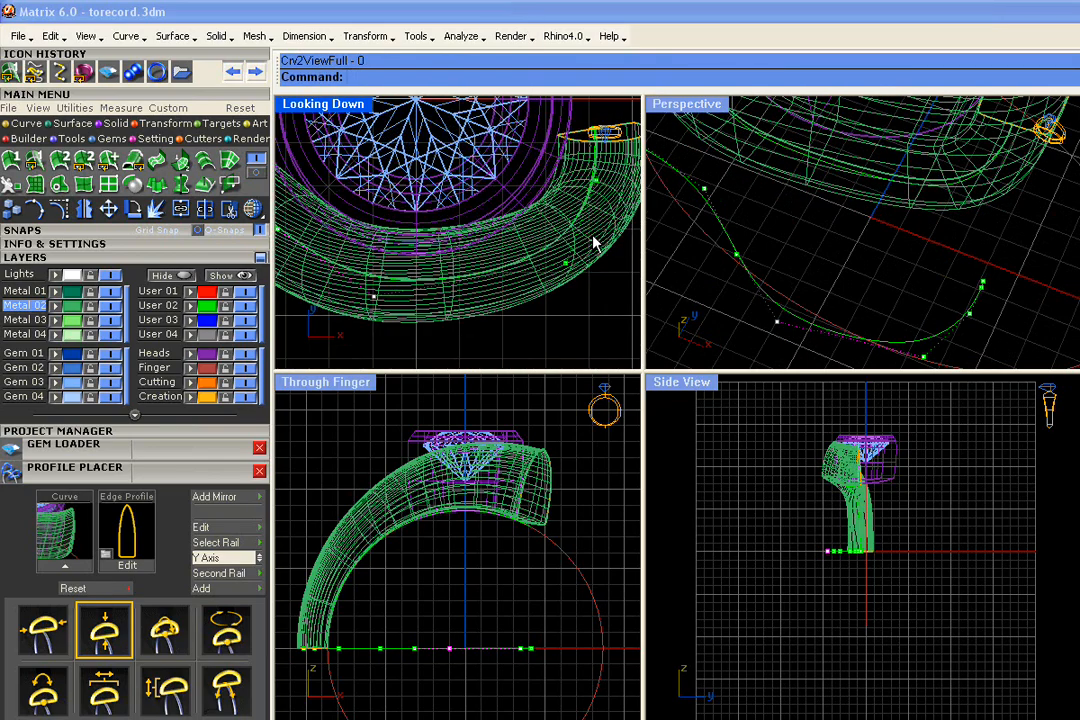
scroll(465, 265, down, 2)
key(ctrl+z)
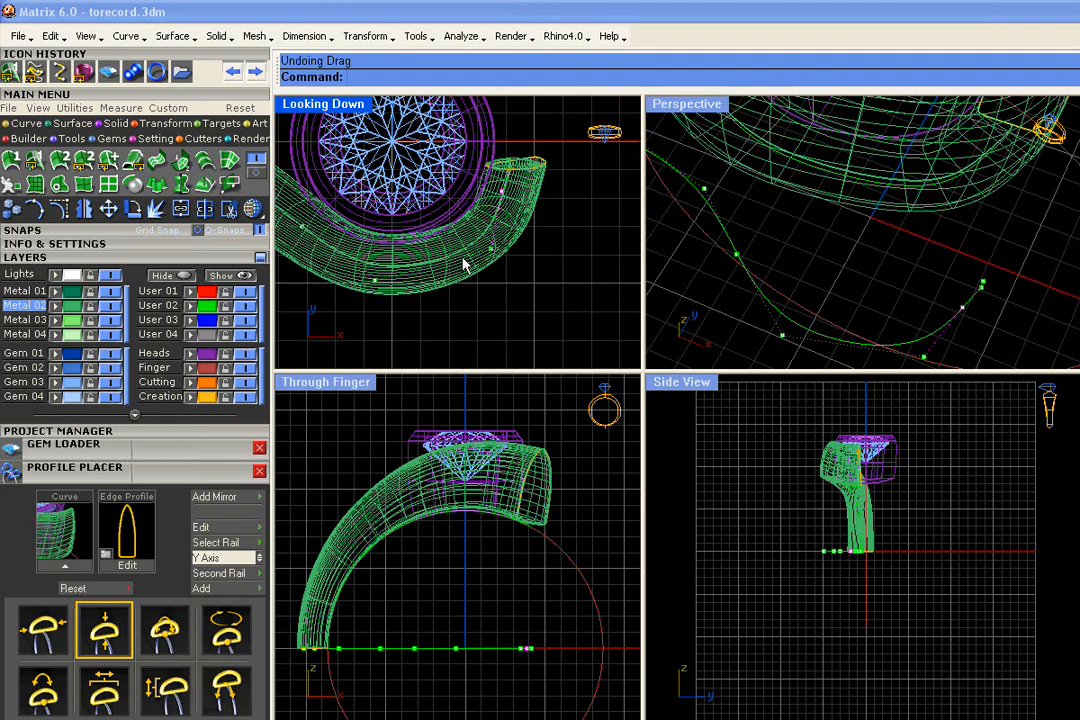
scroll(513, 258, down, 5)
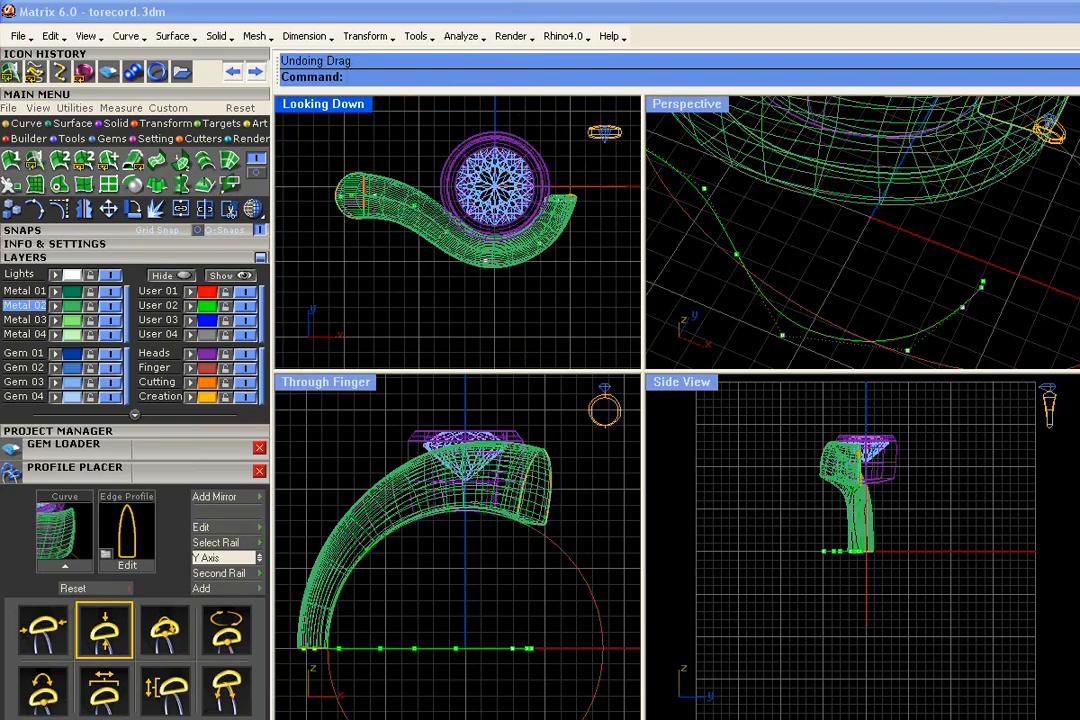
Step: Move the base curve's control point on the bend leading into the bypass slightly upward in the Looking Down view
right_drag(914, 275, 920, 188)
click(708, 283)
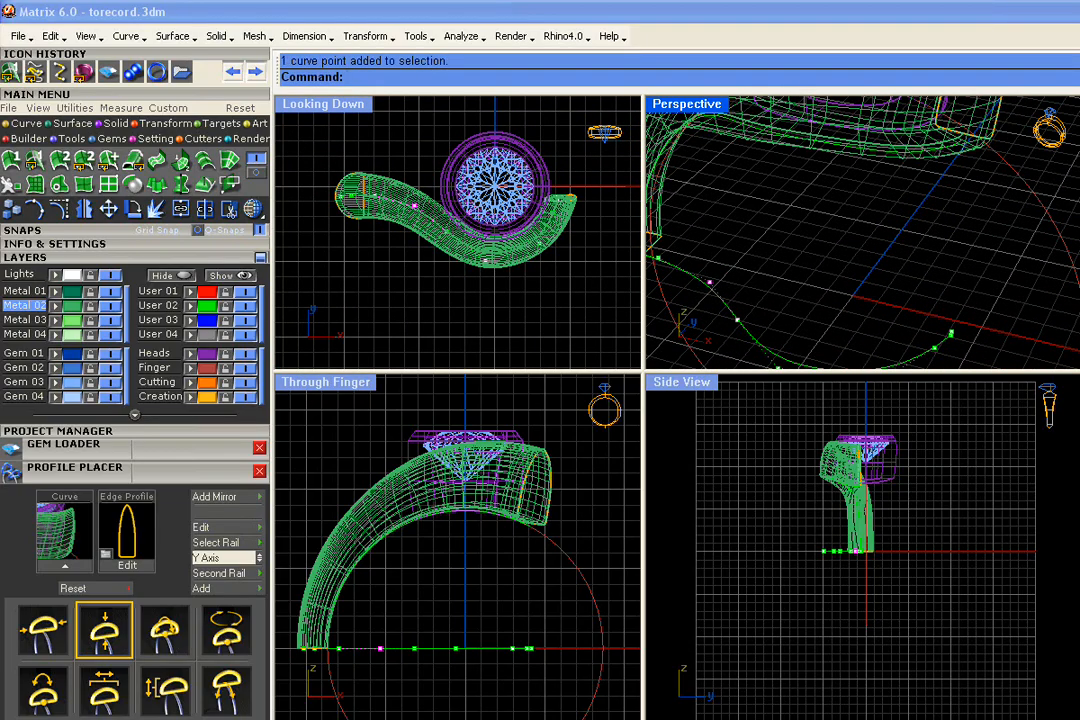
scroll(470, 200, up, 3)
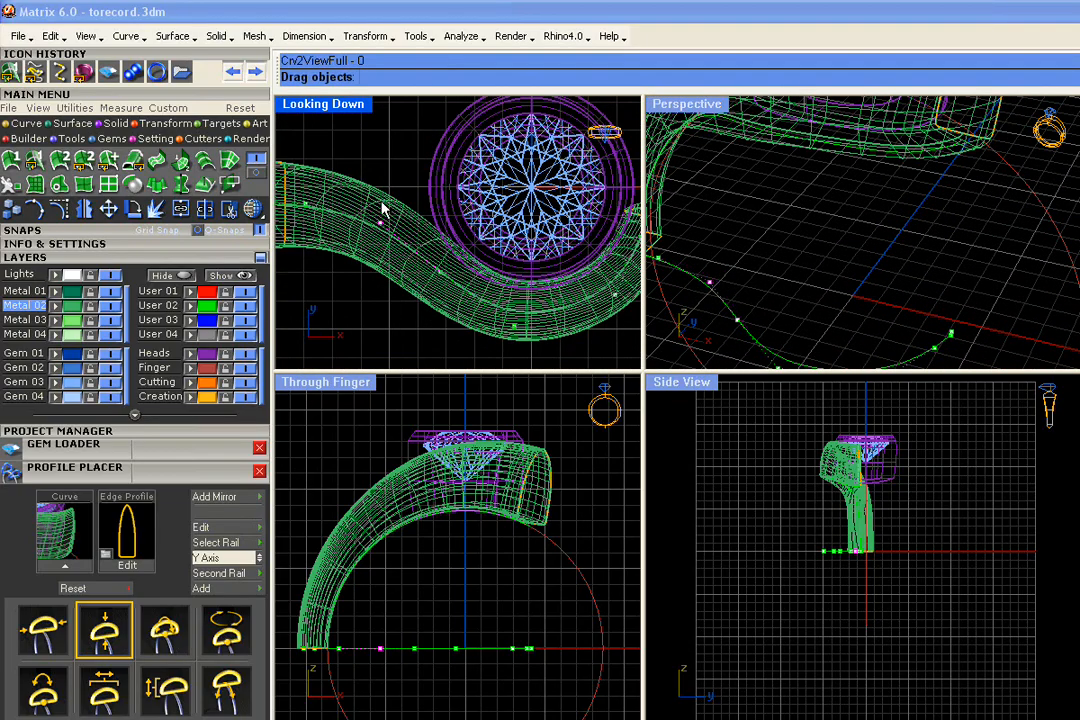
scroll(378, 205, down, 3)
right_drag(393, 221, 467, 227)
scroll(461, 266, up, 2)
right_drag(481, 291, 432, 309)
scroll(754, 222, down, 2)
Step: Shift the following control point, where the band approaches the bezel, slightly toward the bezel and inspect the band from several angles
drag(722, 287, 760, 320)
drag(450, 268, 456, 258)
right_drag(822, 293, 778, 206)
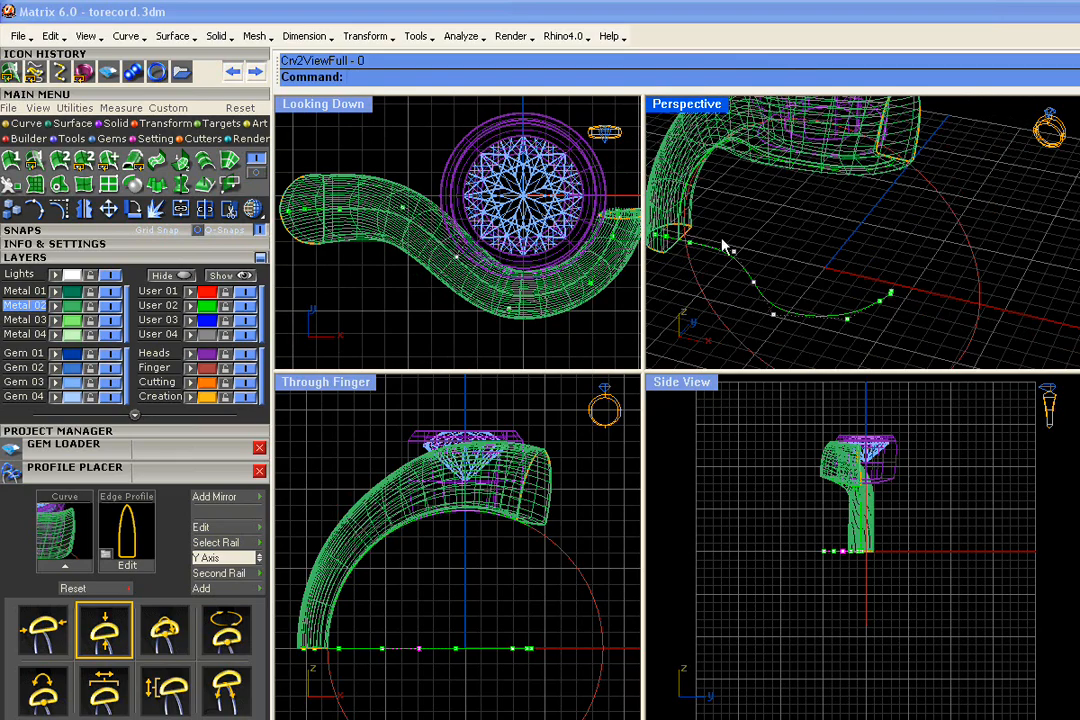
right_drag(778, 206, 820, 278)
scroll(820, 278, down, 3)
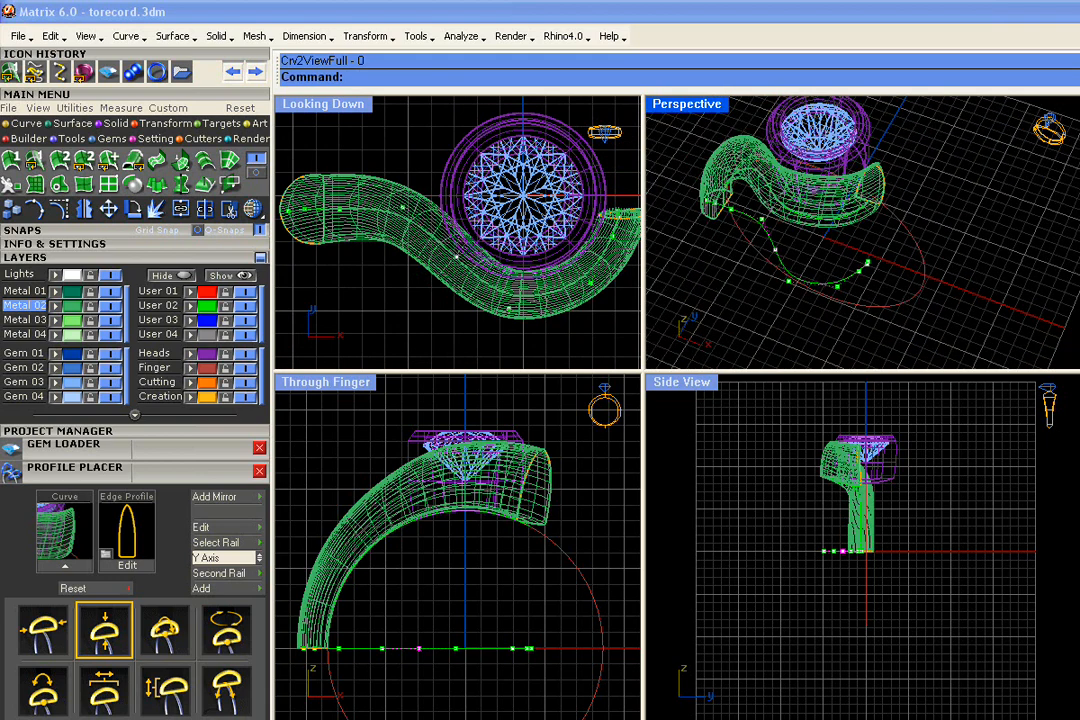
right_drag(866, 237, 717, 337)
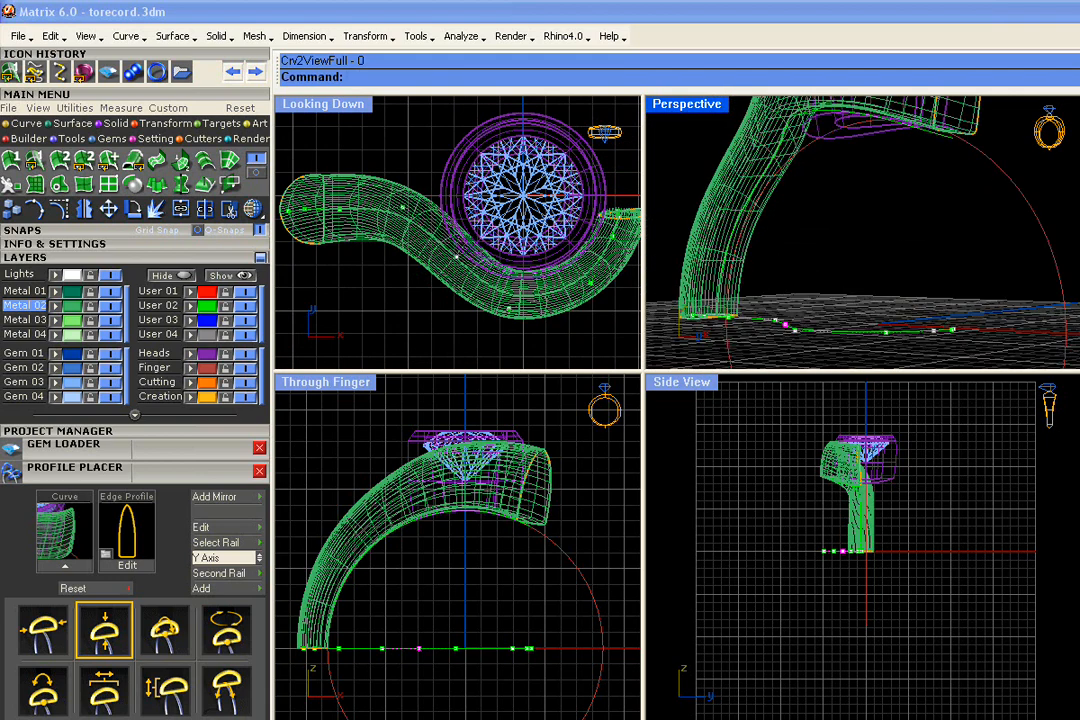
Step: Pull the base curve's outermost control point, below the bezel, slightly away from the stone and inspect the updated band
right_drag(880, 210, 904, 308)
drag(763, 289, 831, 329)
scroll(475, 218, up, 1)
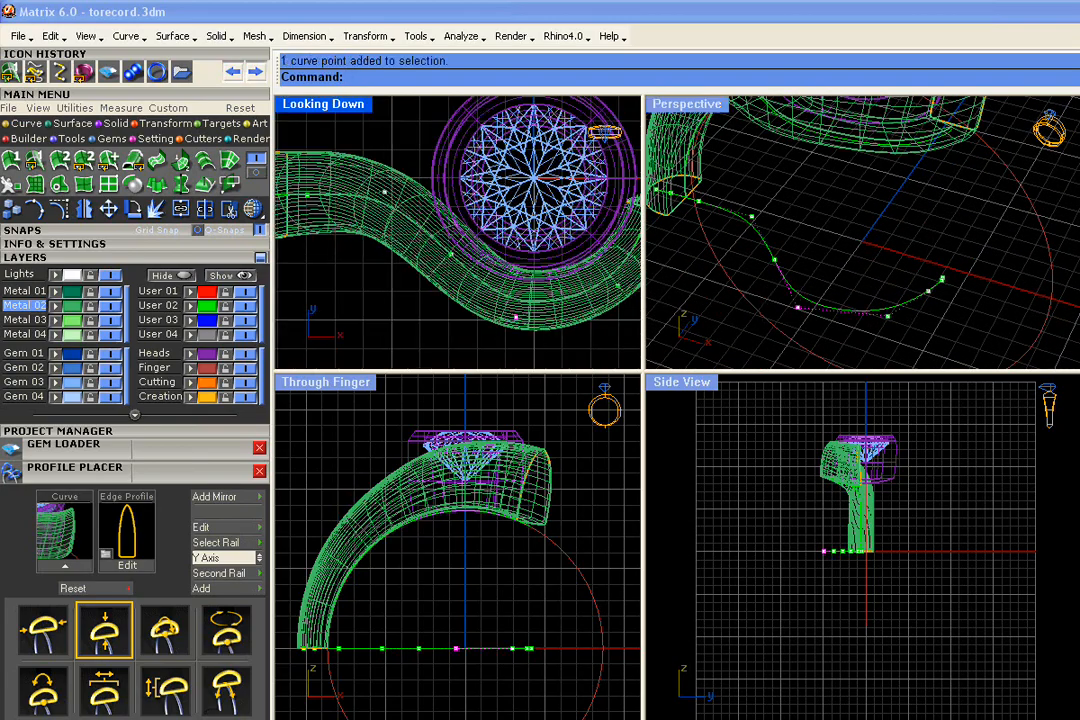
drag(519, 322, 518, 332)
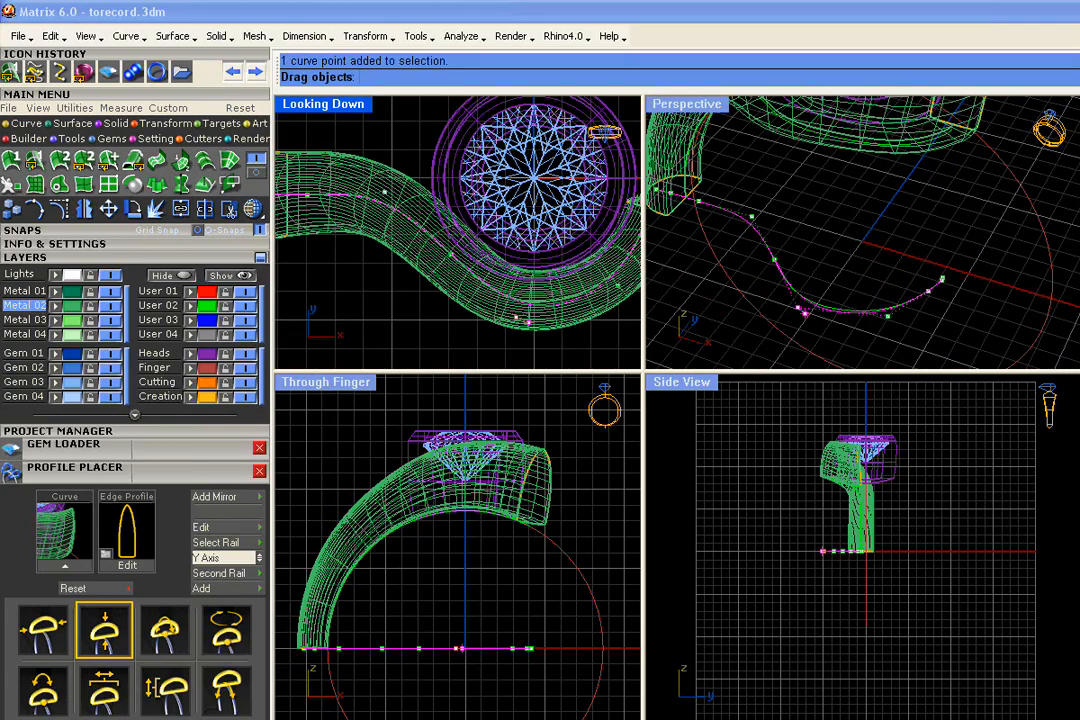
right_drag(880, 240, 690, 262)
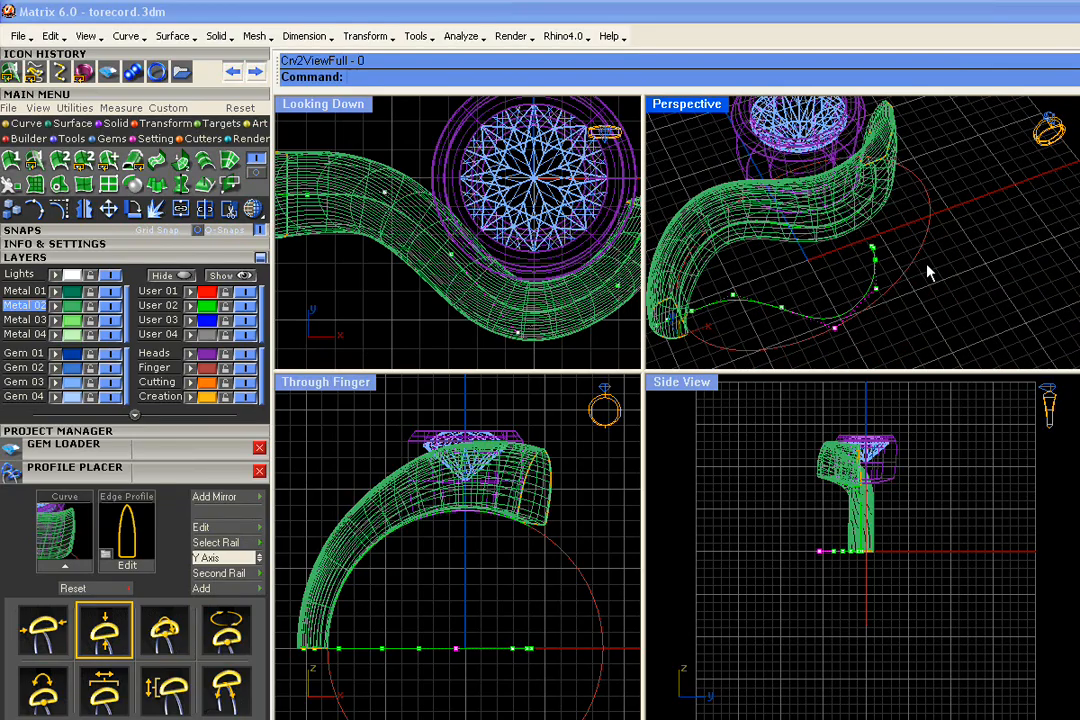
Step: Undo all control-point moves on the base curve while keeping the end profile's lowered height
scroll(554, 241, down, 3)
key(ctrl+z)
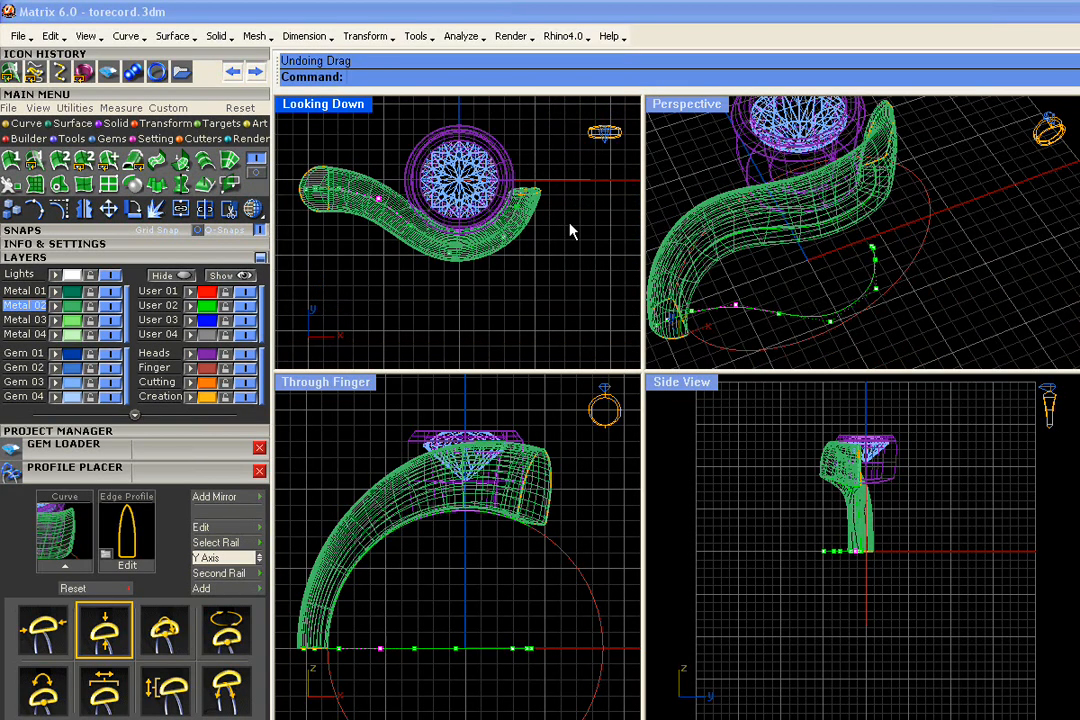
key(ctrl+z)
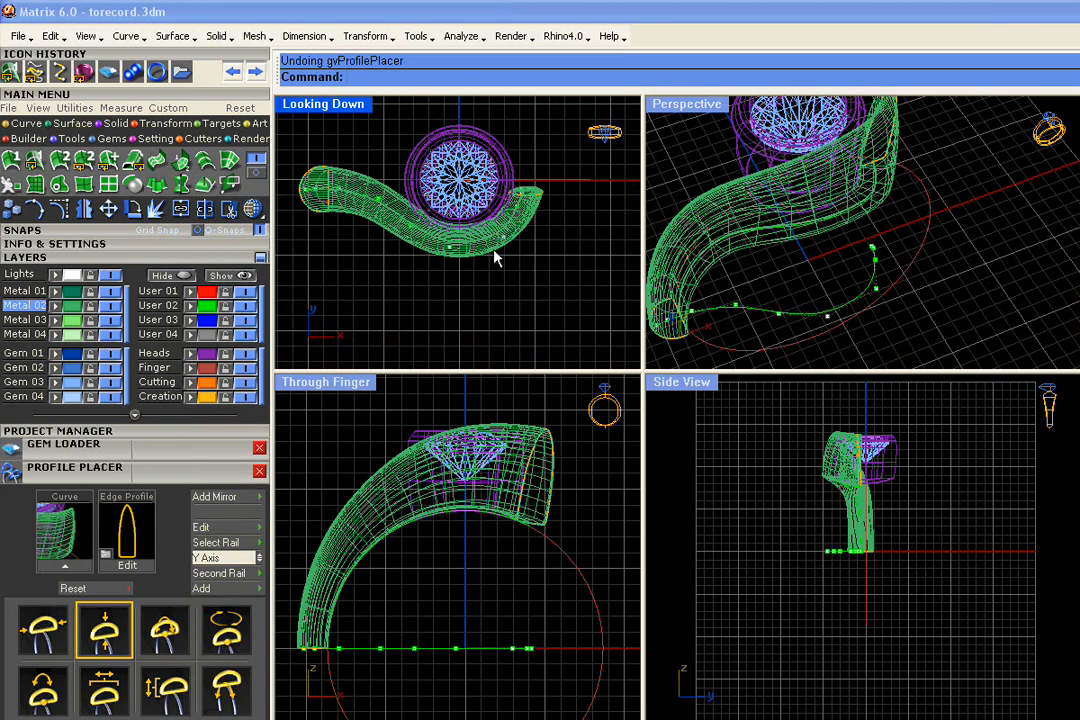
key(ctrl+y)
Step: Turn off the base curve's control points, return the model to shaded display, and view the band's free end beside the bezel
right_drag(775, 222, 860, 260)
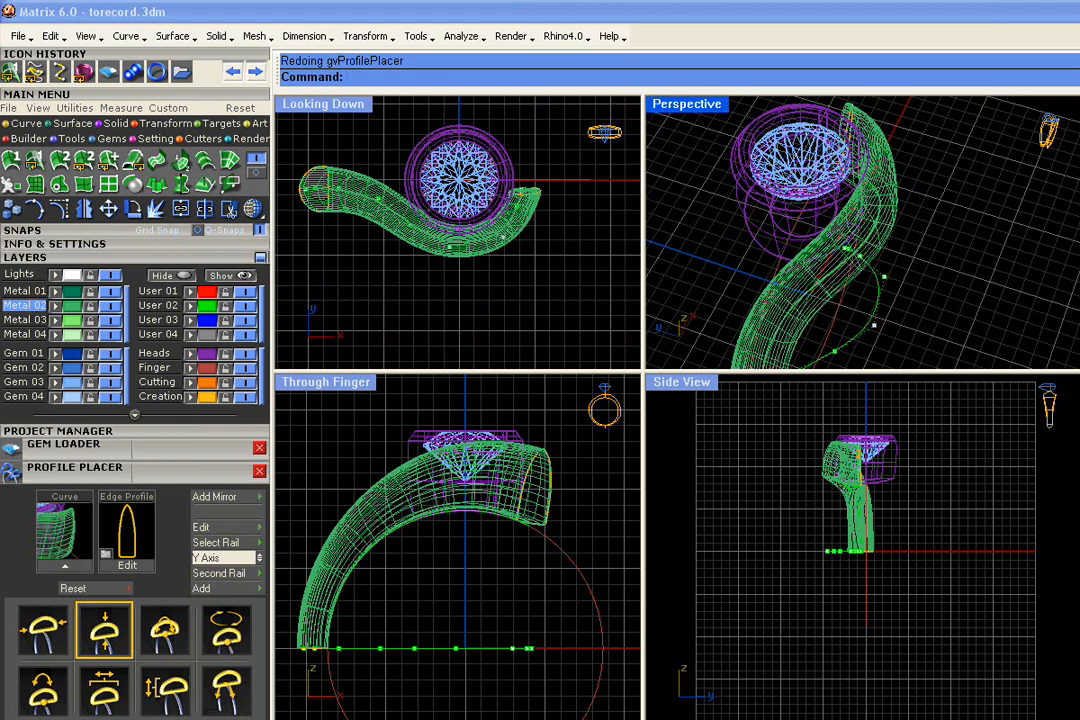
click(257, 211)
mouse_move(775, 190)
right_down()
mouse_move(711, 125)
mouse_move(803, 325)
mouse_move(720, 260)
mouse_move(916, 309)
right_up()
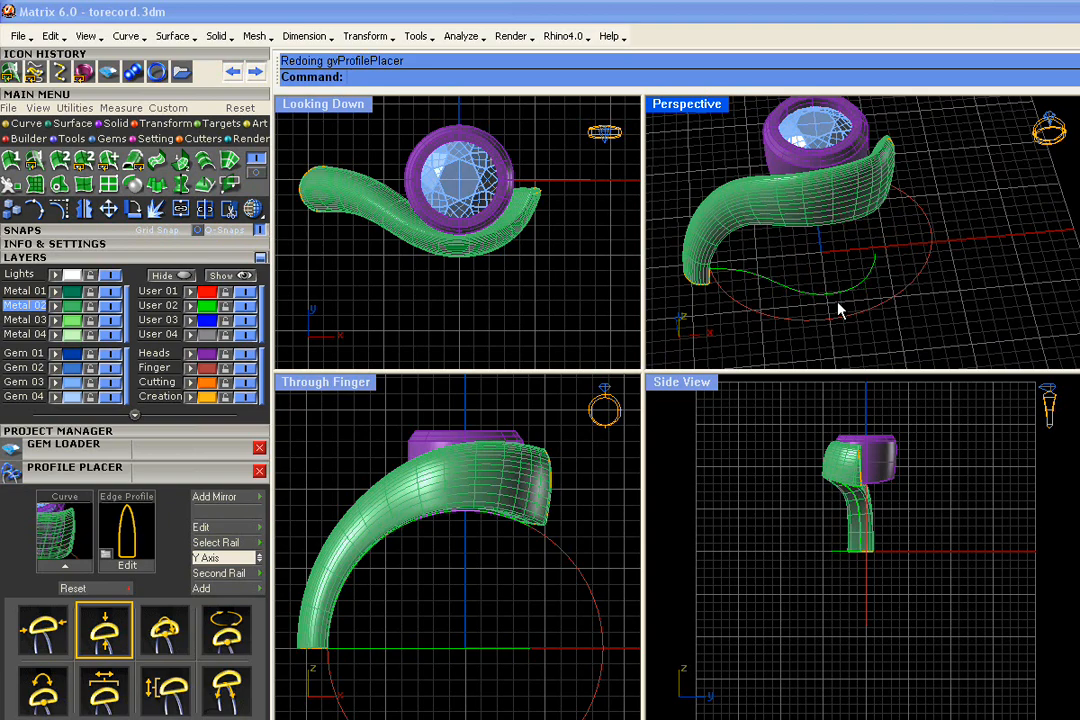
right_drag(839, 309, 860, 268)
right_drag(918, 205, 775, 240)
scroll(887, 241, up, 3)
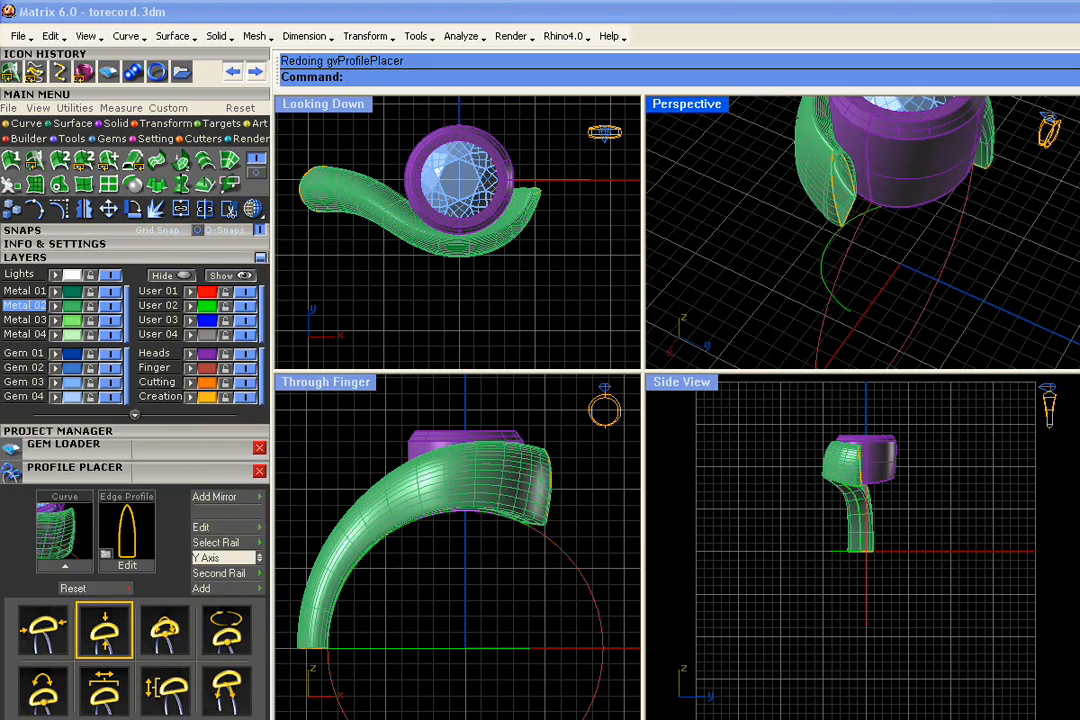
Step: Select the profile at the band's free end beside the bezel and reopen it in Profile Placer
click(840, 225)
click(880, 260)
right_drag(914, 192, 860, 236)
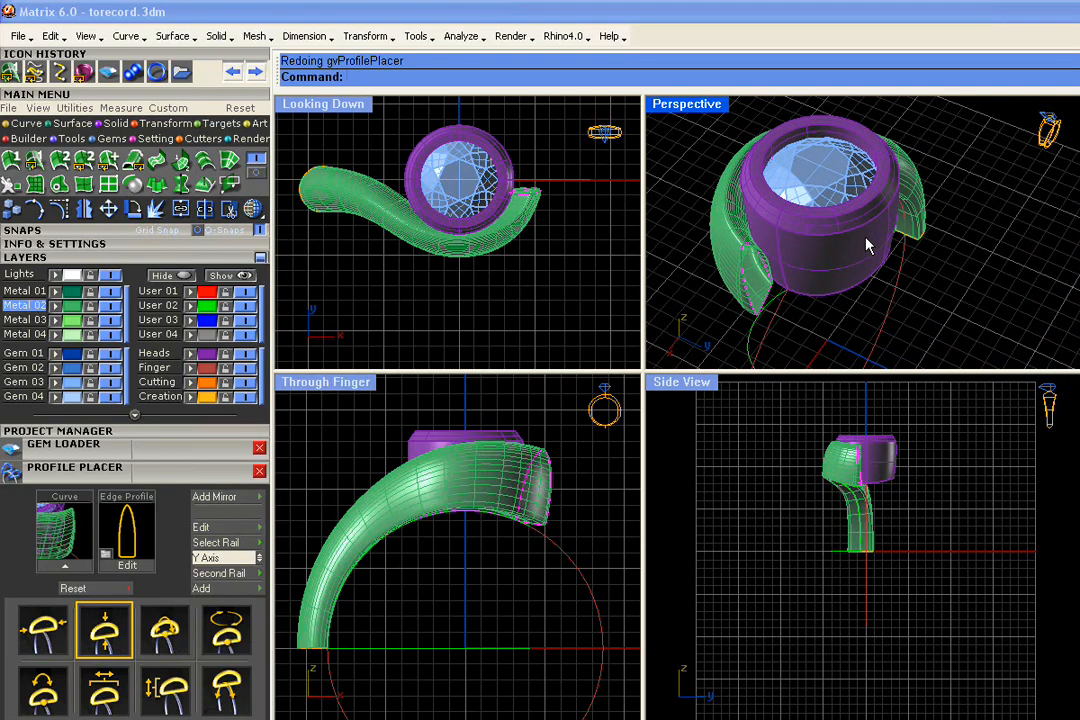
click(867, 243)
click(886, 243)
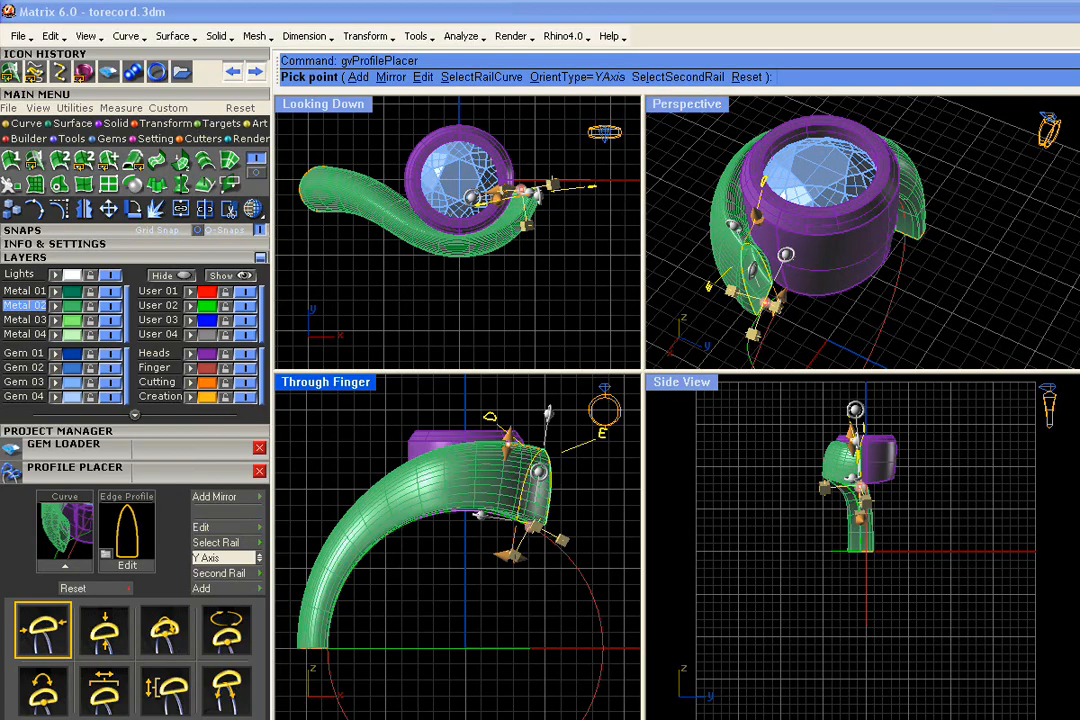
right_drag(867, 243, 820, 225)
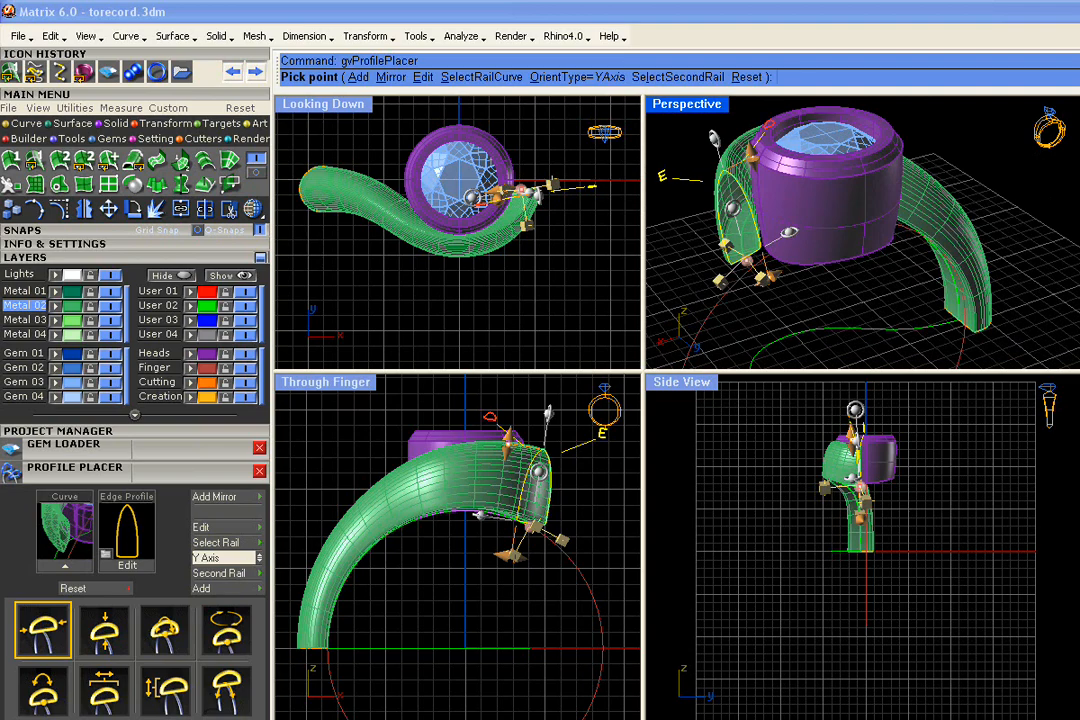
Step: Replace the free-end profile with an angular, asymmetric shape from the Profile Browser and finish to update the band
click(771, 123)
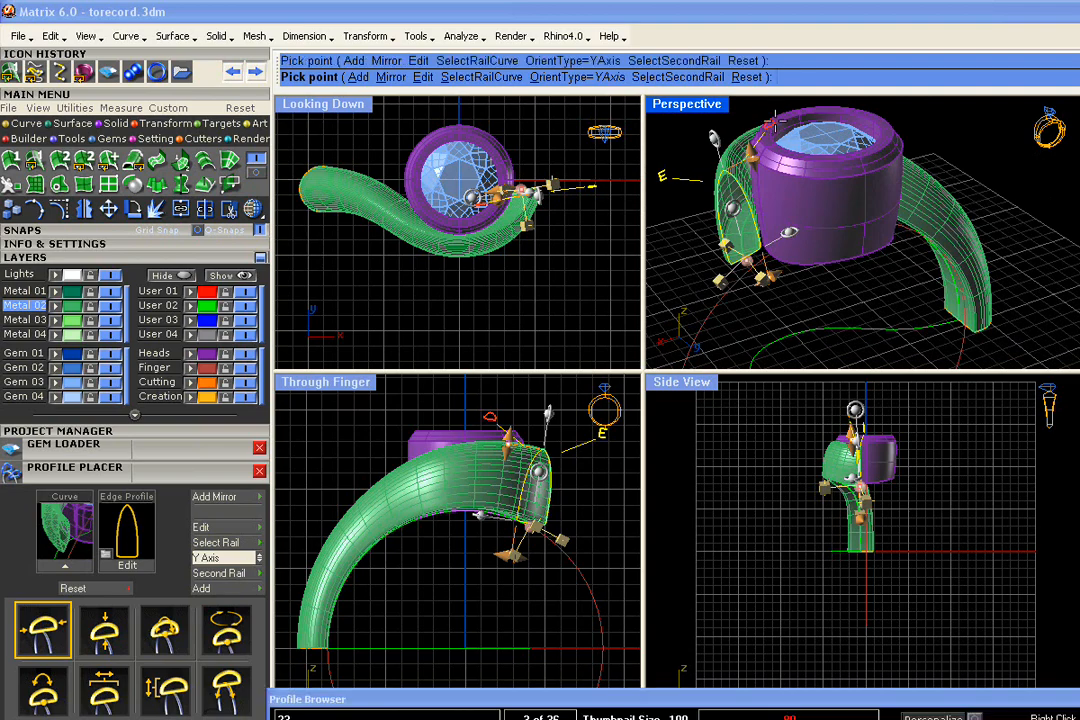
drag(866, 706, 600, 490)
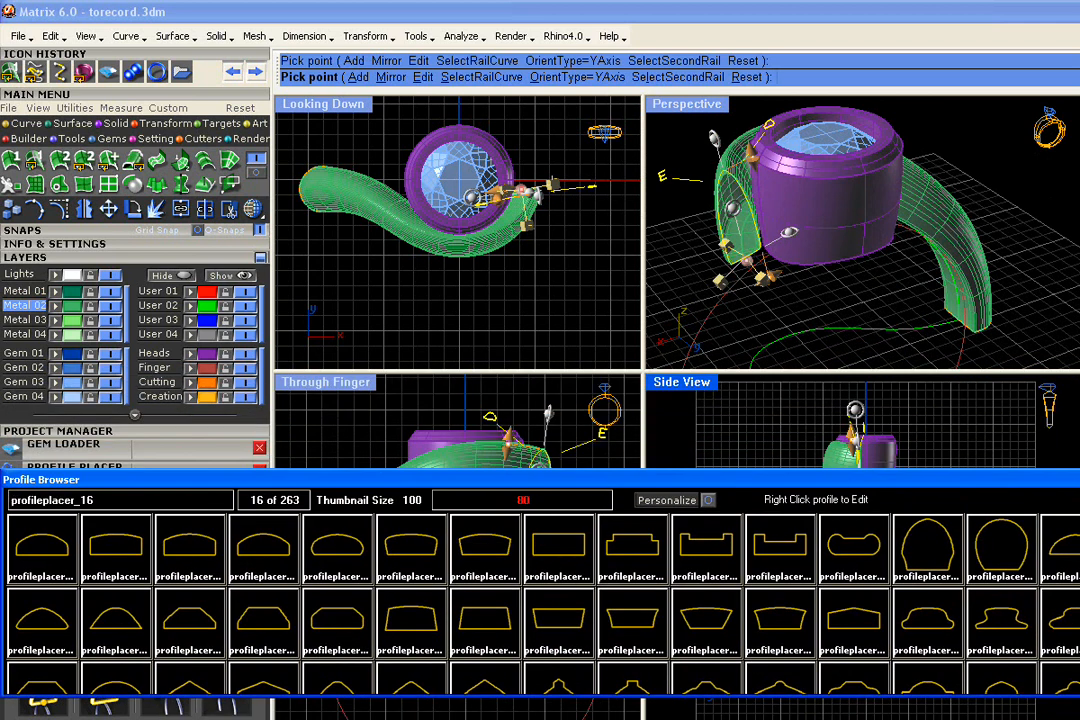
scroll(540, 605, down, 1)
scroll(540, 605, down, 3)
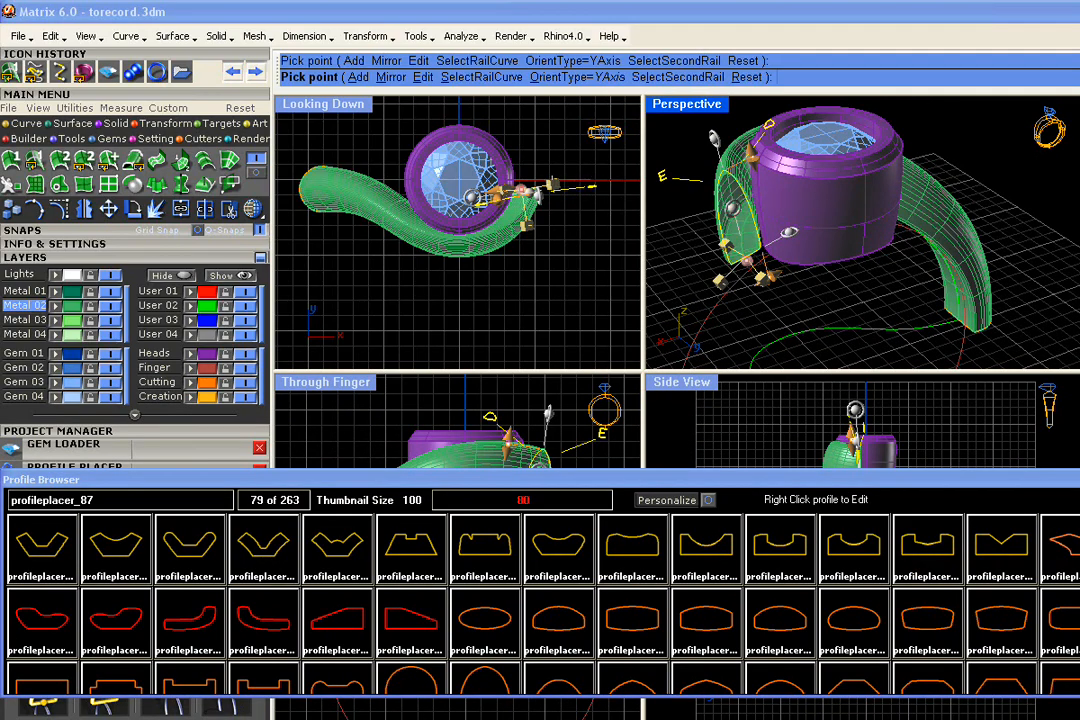
click(1064, 548)
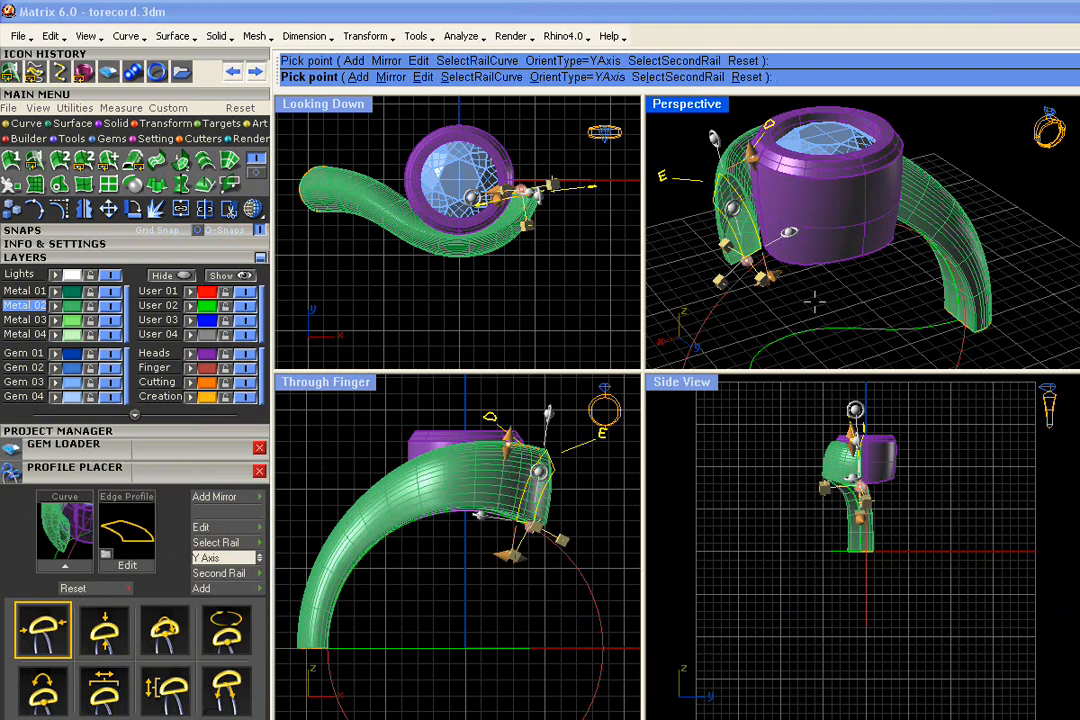
right_click(815, 303)
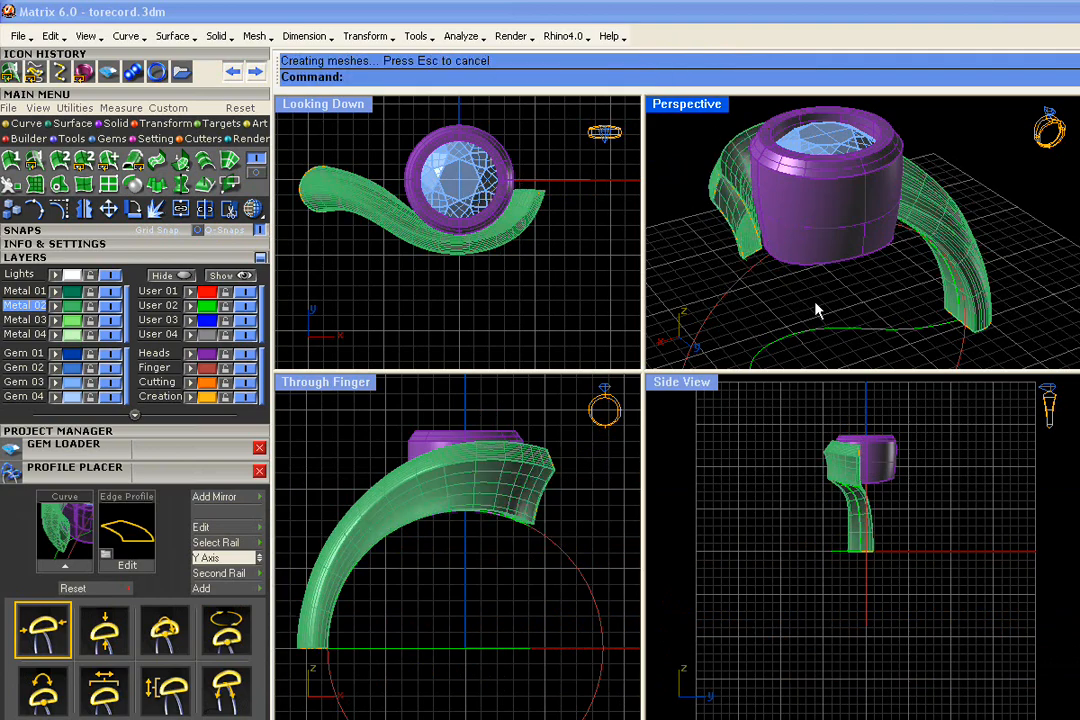
Step: Select the profile at the band's lower shank end in the Looking Down view and reopen it in Profile Placer
right_drag(825, 239, 697, 219)
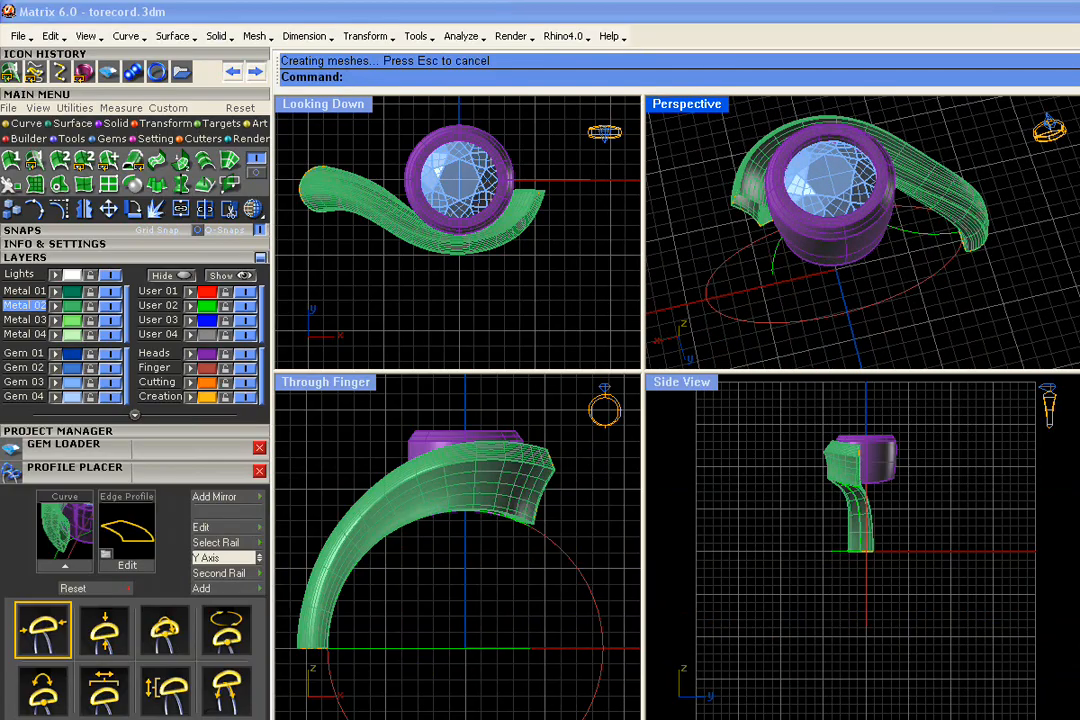
right_drag(370, 263, 437, 265)
scroll(392, 253, up, 4)
drag(320, 172, 434, 308)
scroll(362, 224, up, 3)
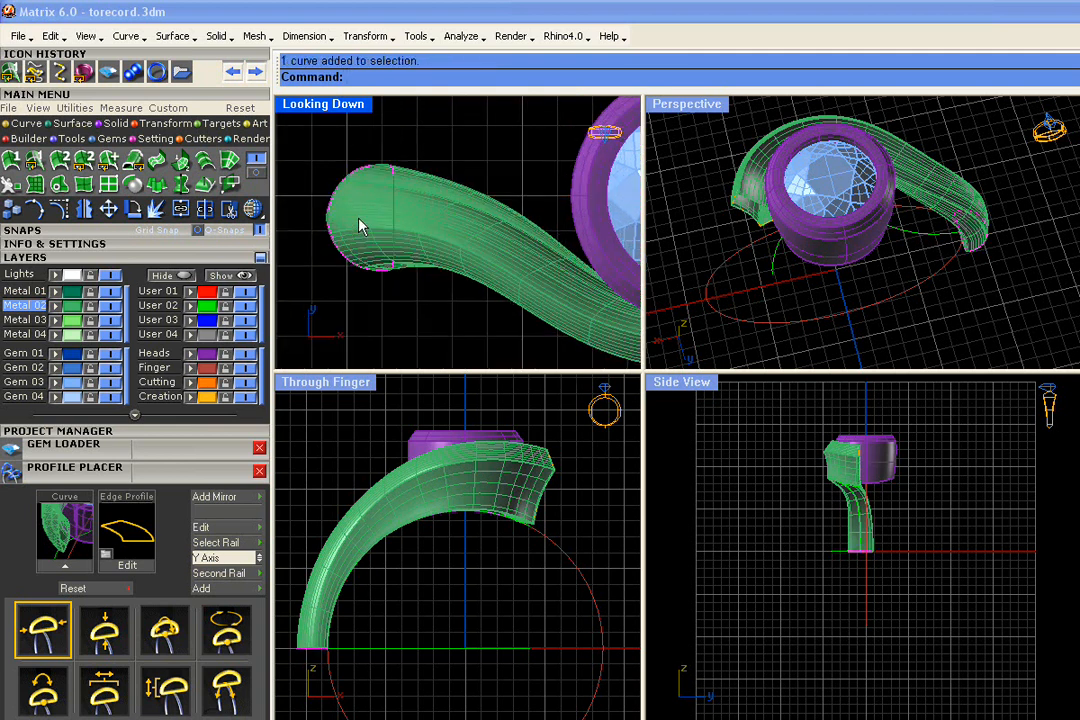
key(F6)
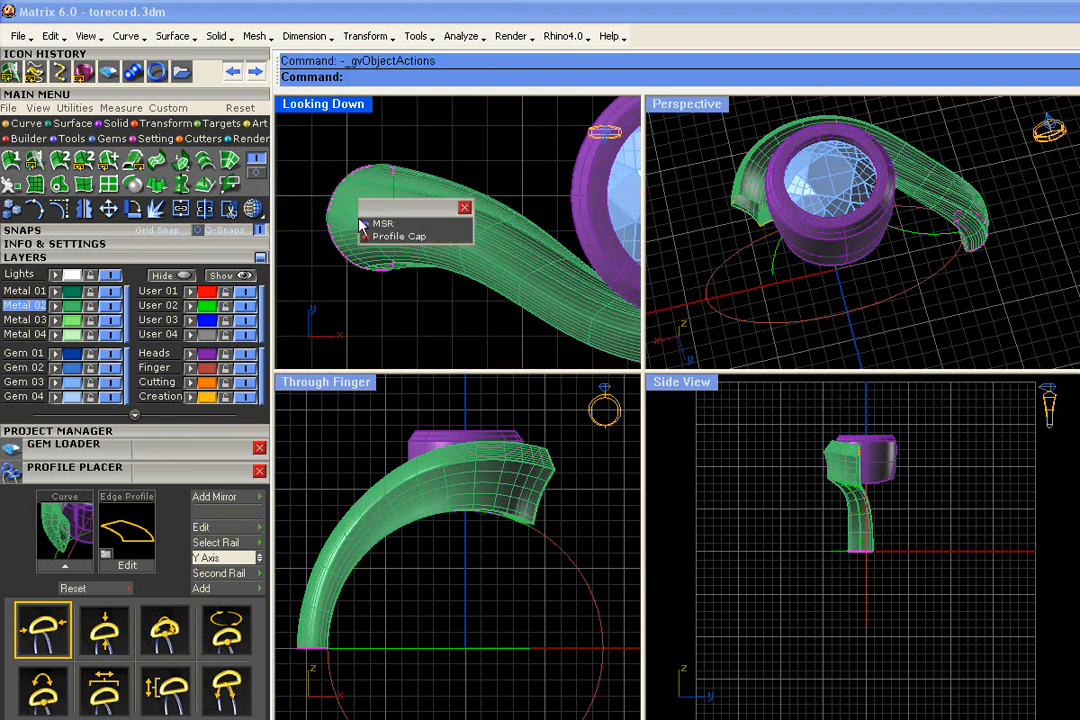
click(376, 223)
click(376, 225)
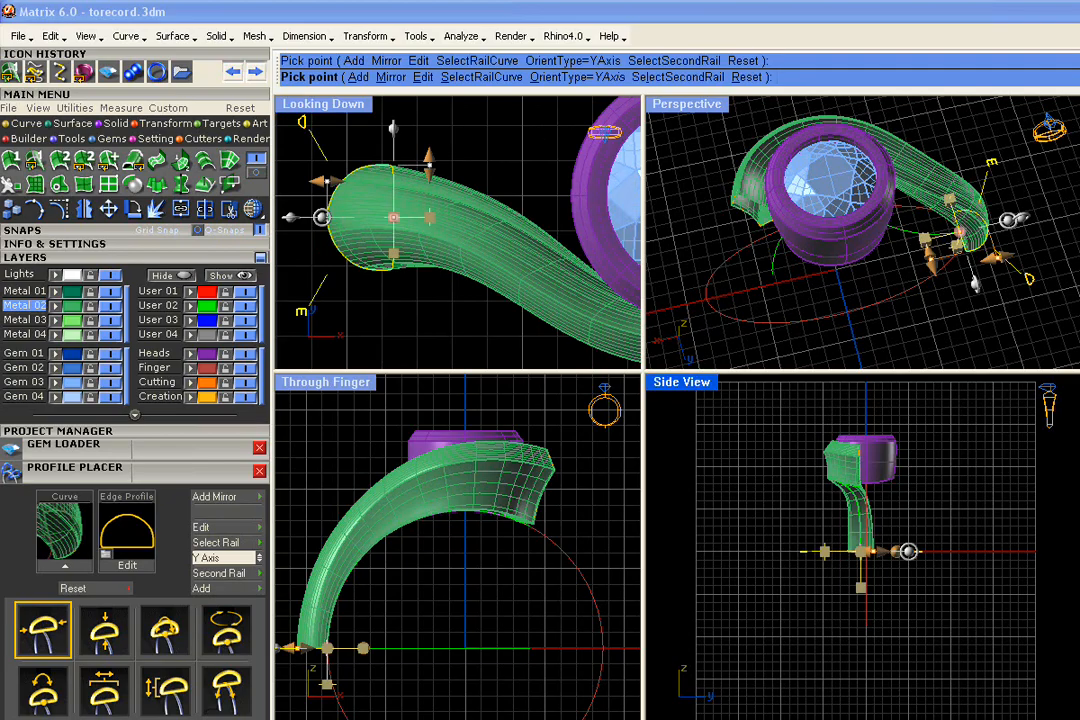
Step: Replace the profile at the band's lower shank end with the concave, bead-edged shape from the Profile Browser and finish to update the band
click(127, 530)
drag(660, 704, 415, 487)
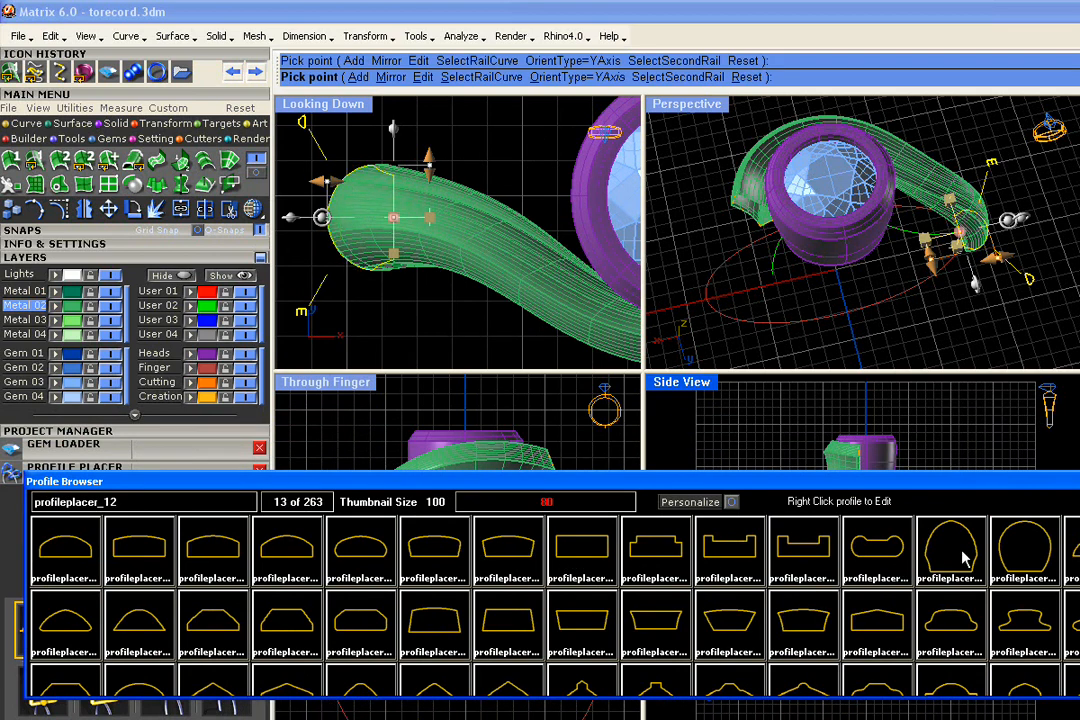
click(882, 552)
right_click(465, 181)
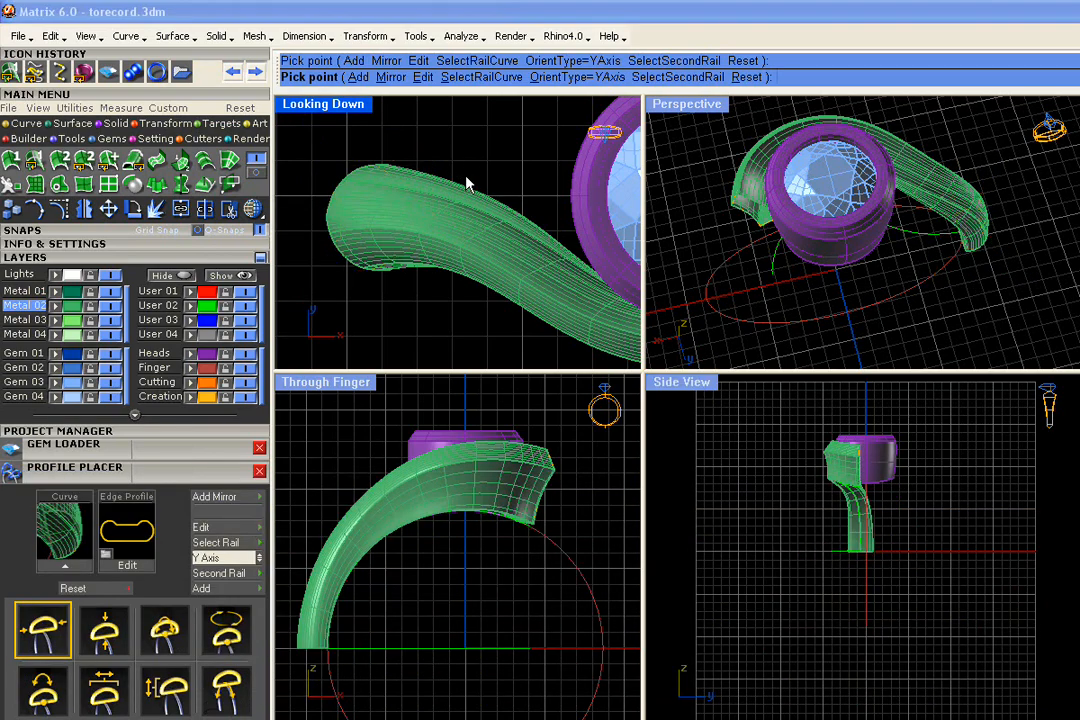
right_drag(935, 277, 775, 285)
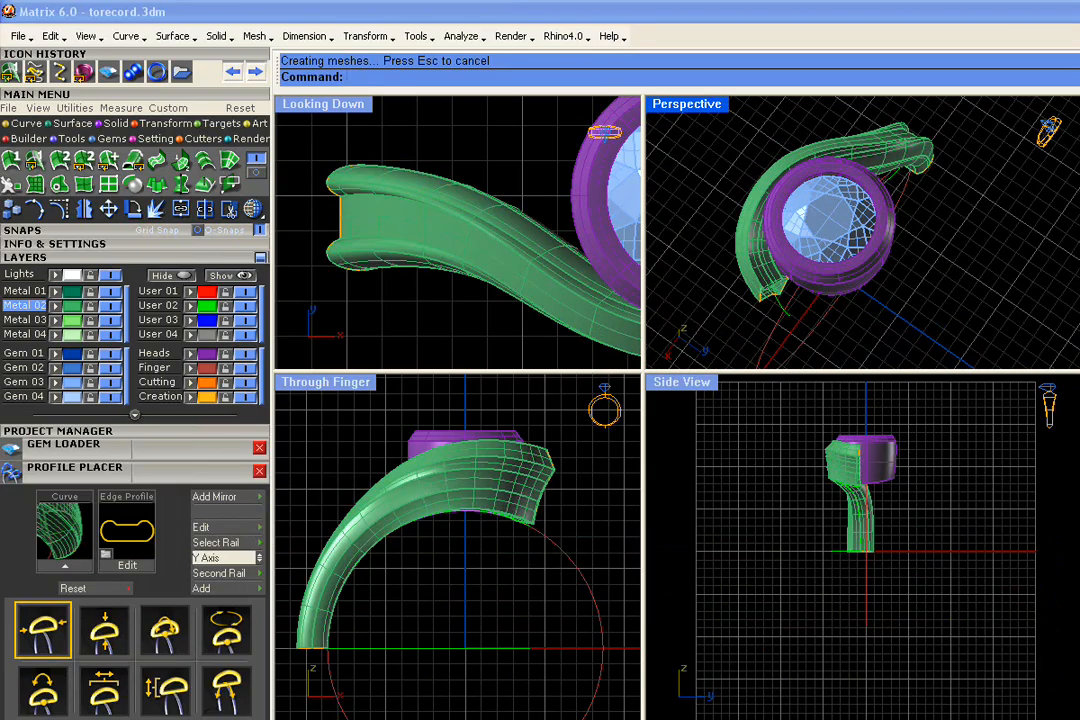
Step: Select the whole ring in the Looking Down view and save it to slot 9 of the Default project
scroll(500, 247, down, 2)
right_drag(593, 266, 549, 270)
scroll(549, 270, down, 4)
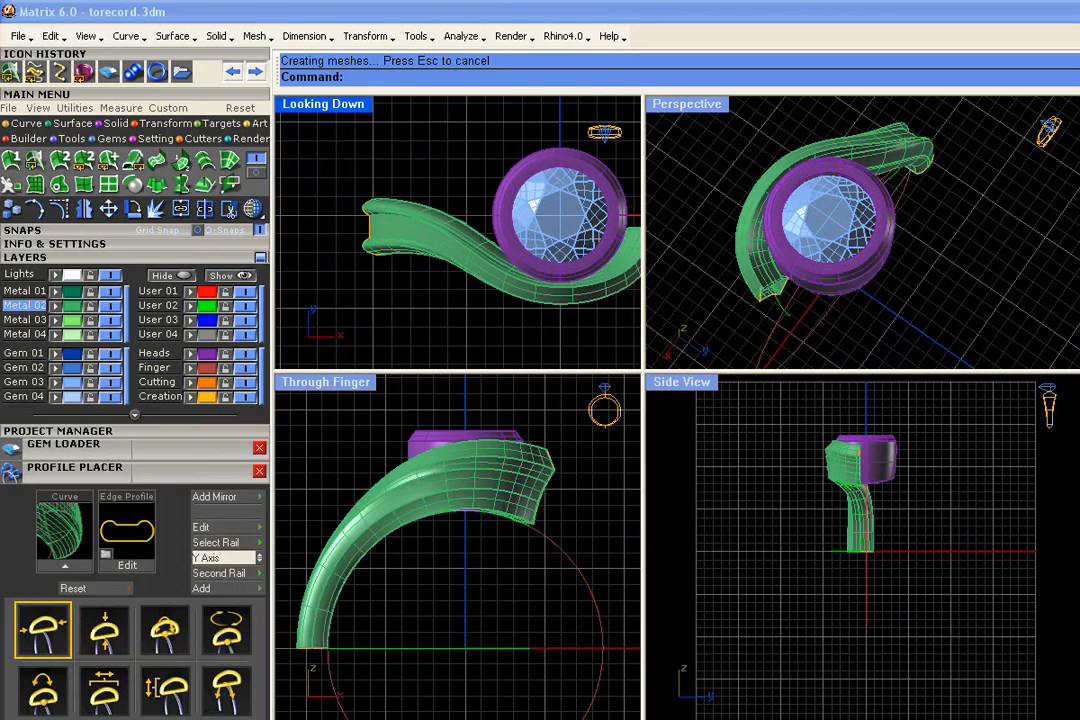
right_drag(508, 580, 472, 552)
scroll(470, 555, down, 2)
scroll(559, 232, down, 2)
right_drag(570, 262, 487, 267)
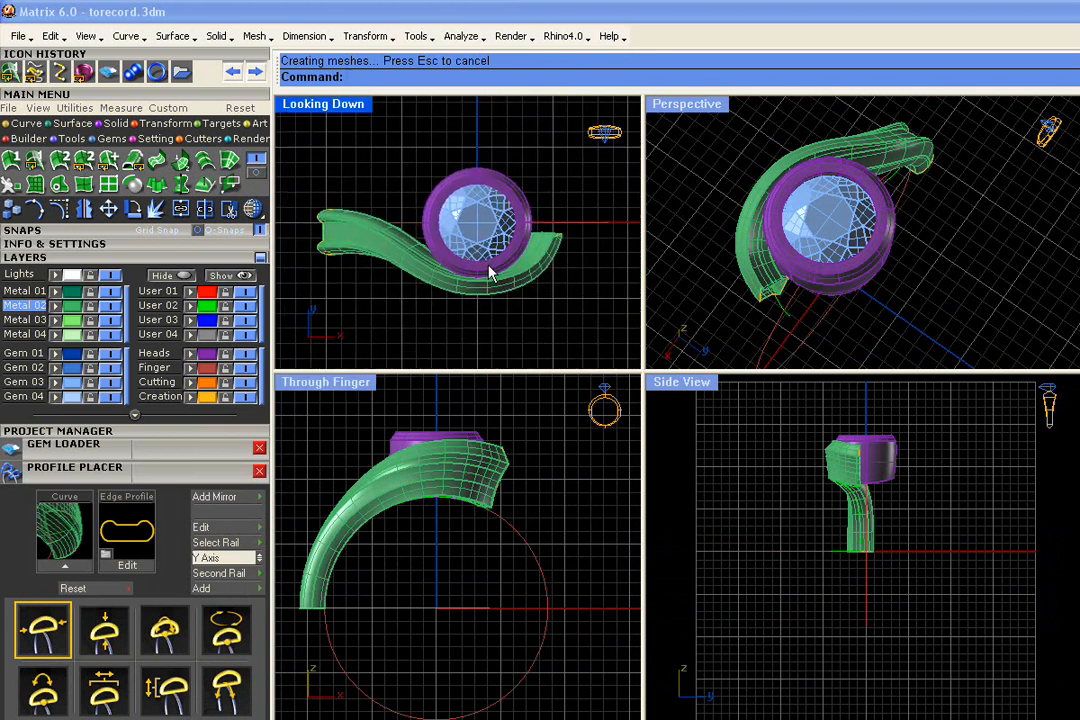
drag(603, 338, 289, 133)
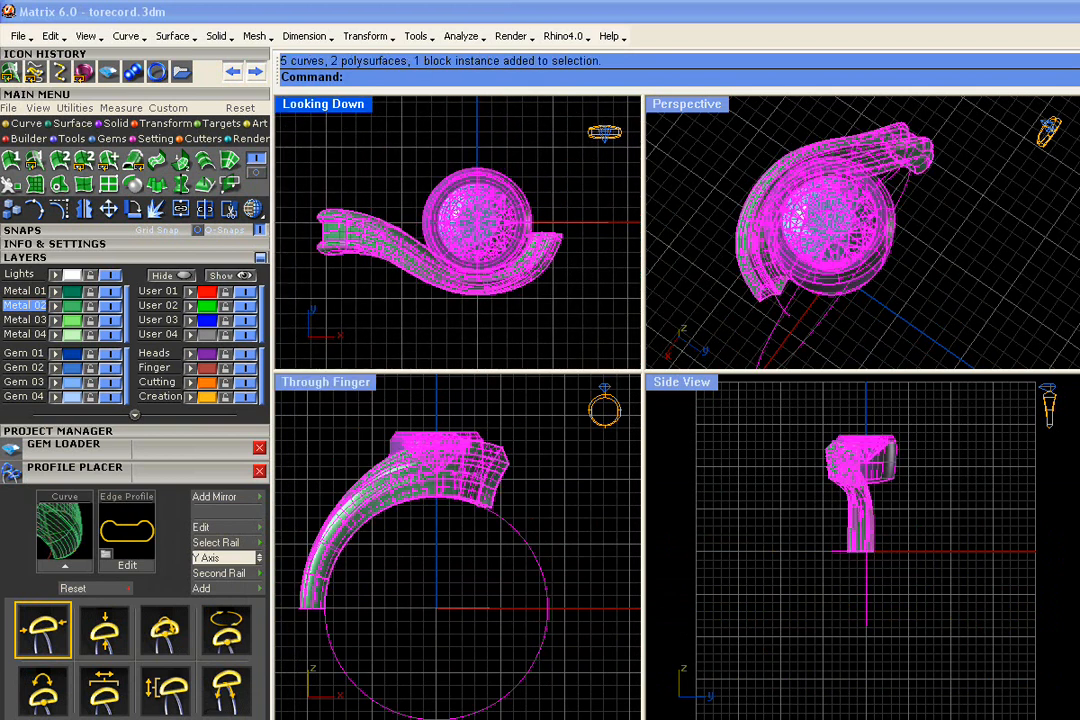
click(183, 432)
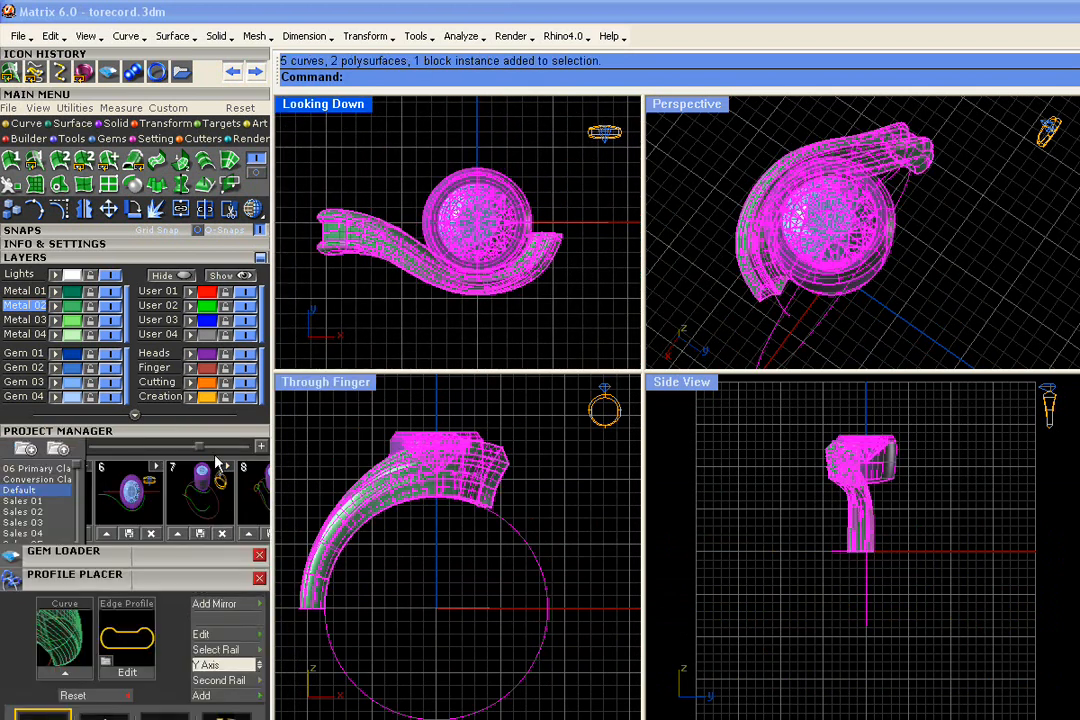
drag(200, 447, 225, 447)
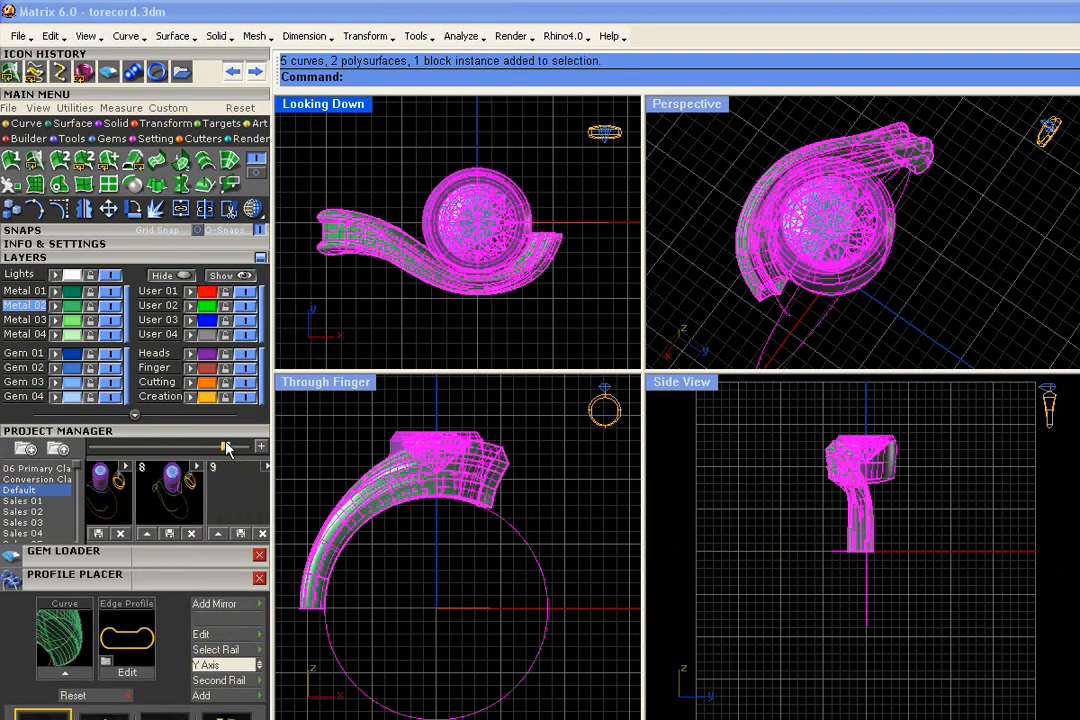
click(218, 533)
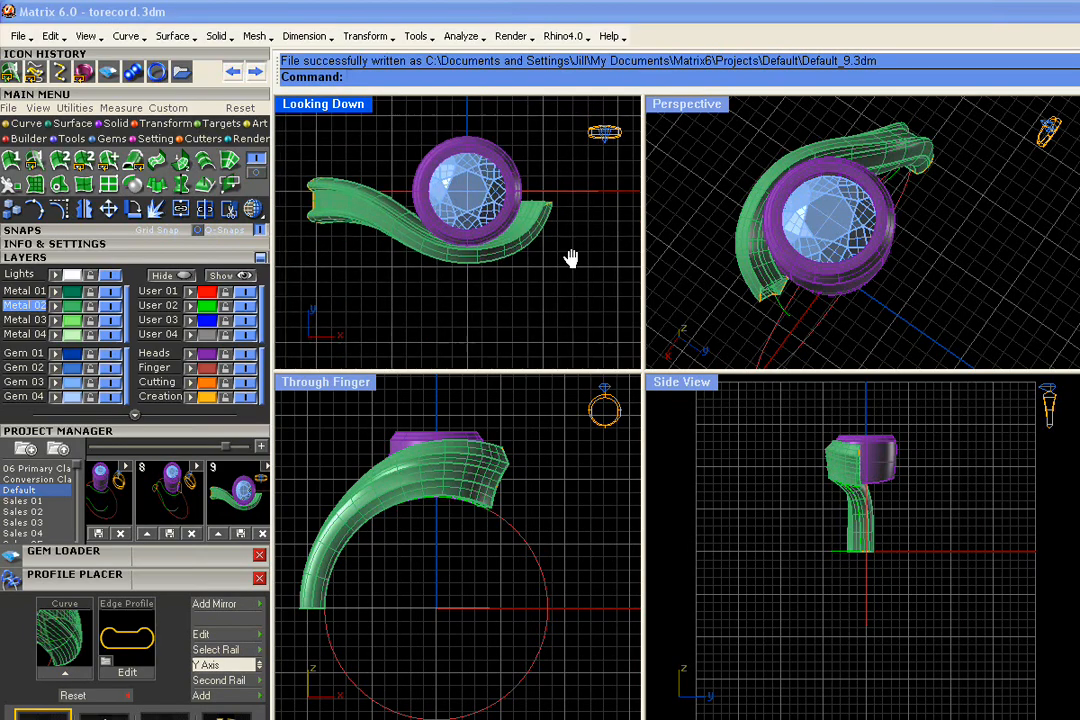
Step: Cap the band's free end beside the bezel with a Profile End Cap on its end profile, with an amount of about 1.12
scroll(545, 288, down, 2)
right_drag(545, 288, 515, 259)
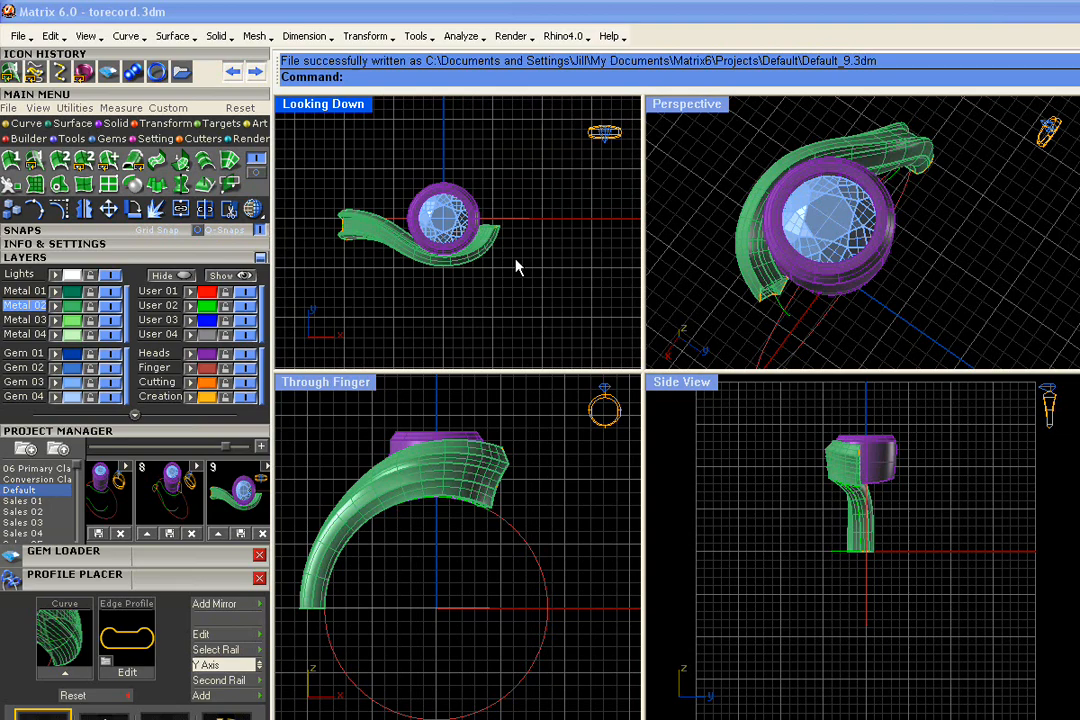
right_drag(845, 275, 790, 230)
scroll(752, 193, up, 5)
scroll(757, 204, up, 2)
click(722, 207)
click(767, 249)
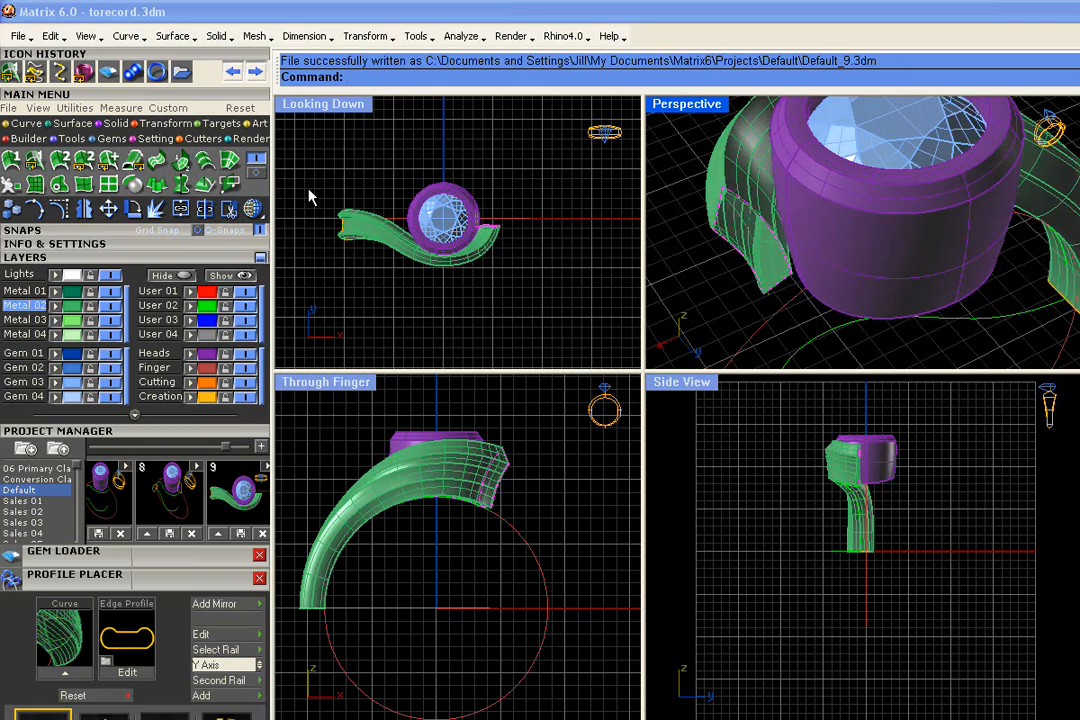
click(68, 123)
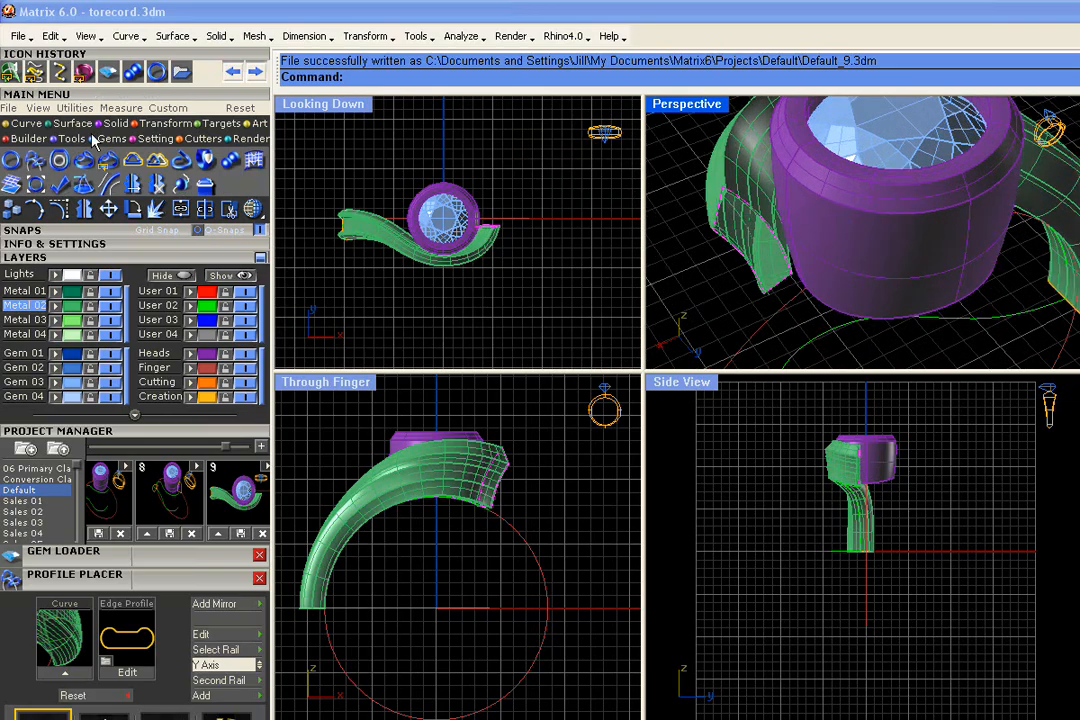
click(209, 184)
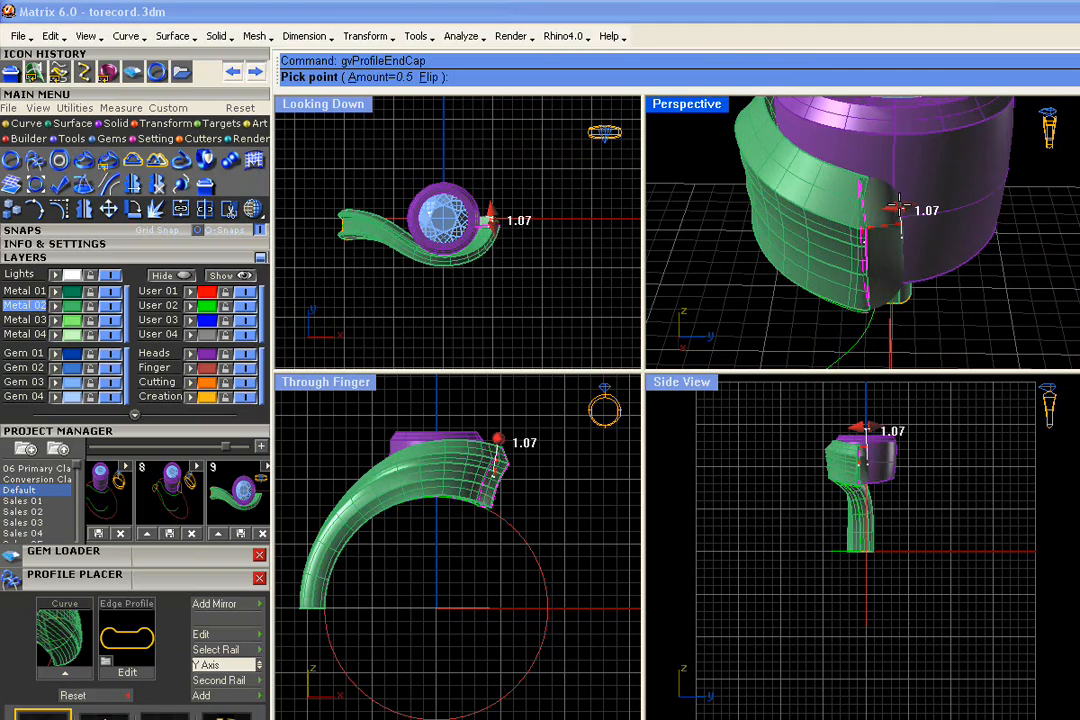
click(898, 210)
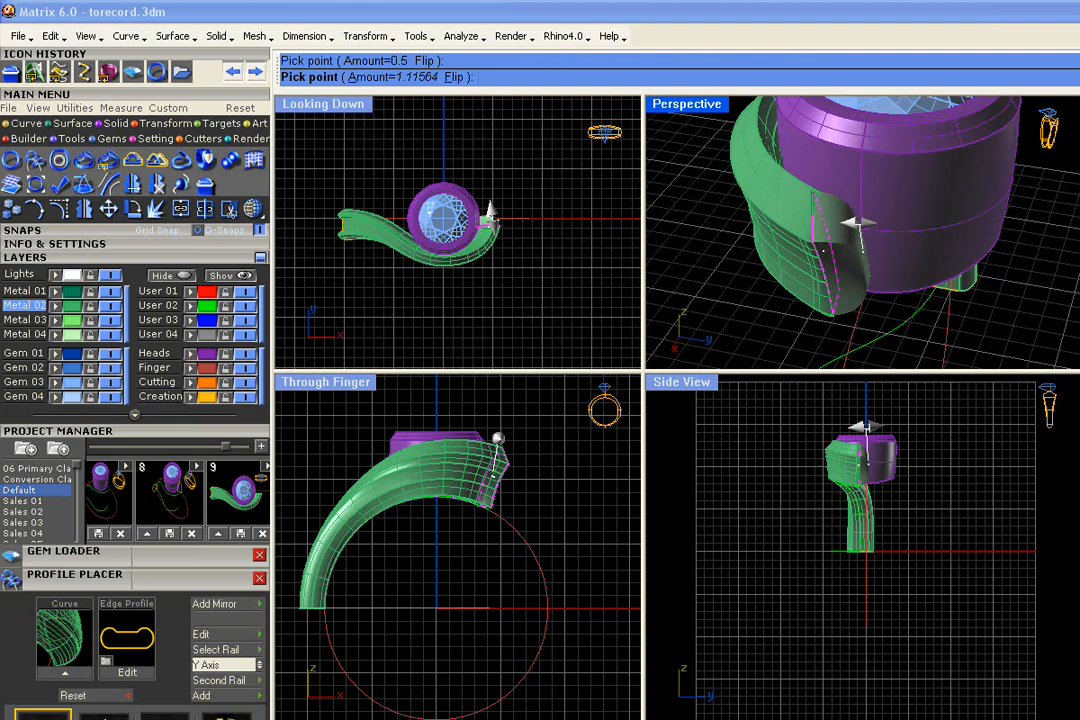
right_click(738, 303)
click(593, 293)
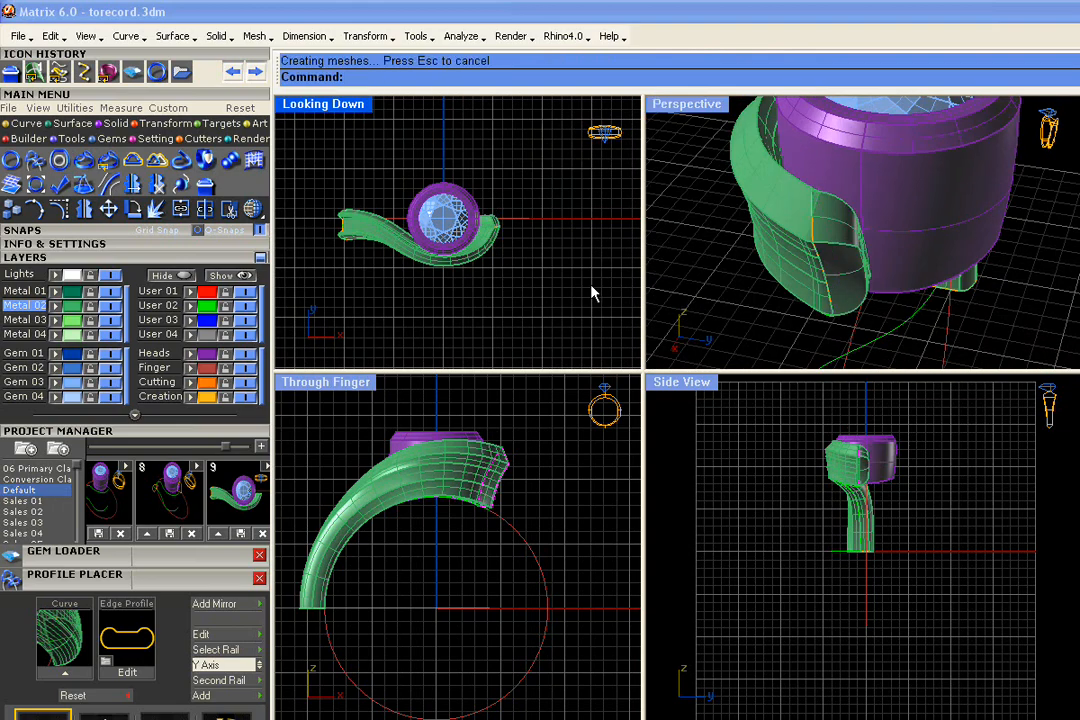
Step: Select the whole capped ring and save it to slot 10 of the Default project
drag(308, 149, 568, 303)
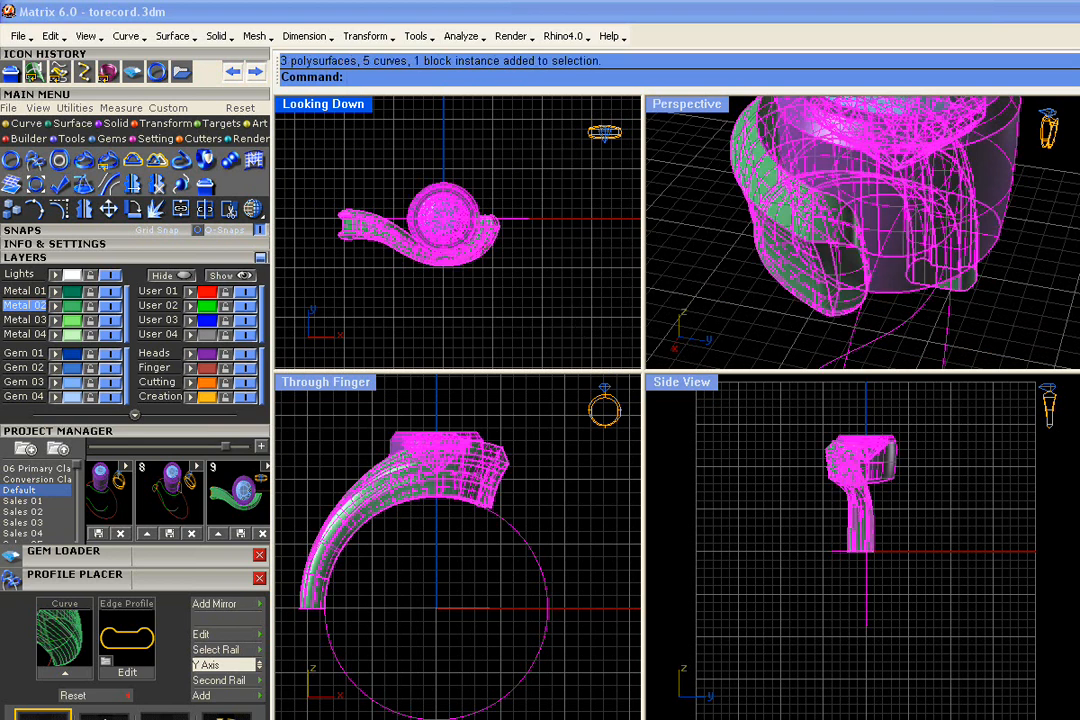
drag(228, 447, 247, 446)
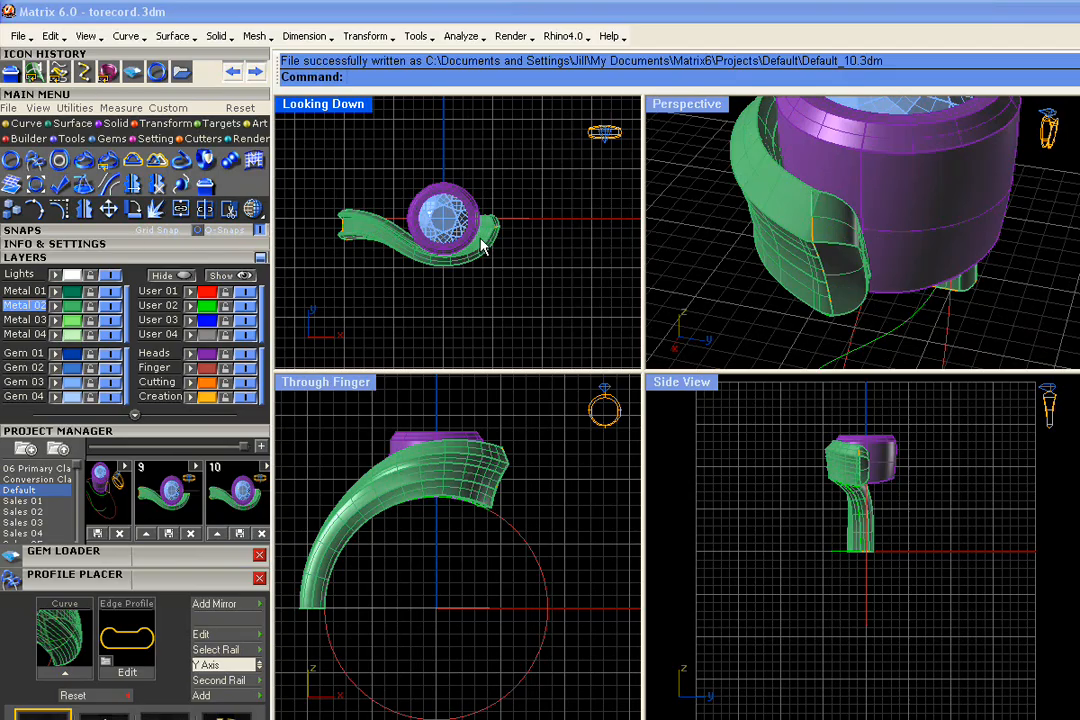
Step: Select the objects on the Metal 02, Creation and User 02 layers and rotate a copy 180 degrees about the origin in the Looking Down view
click(74, 320)
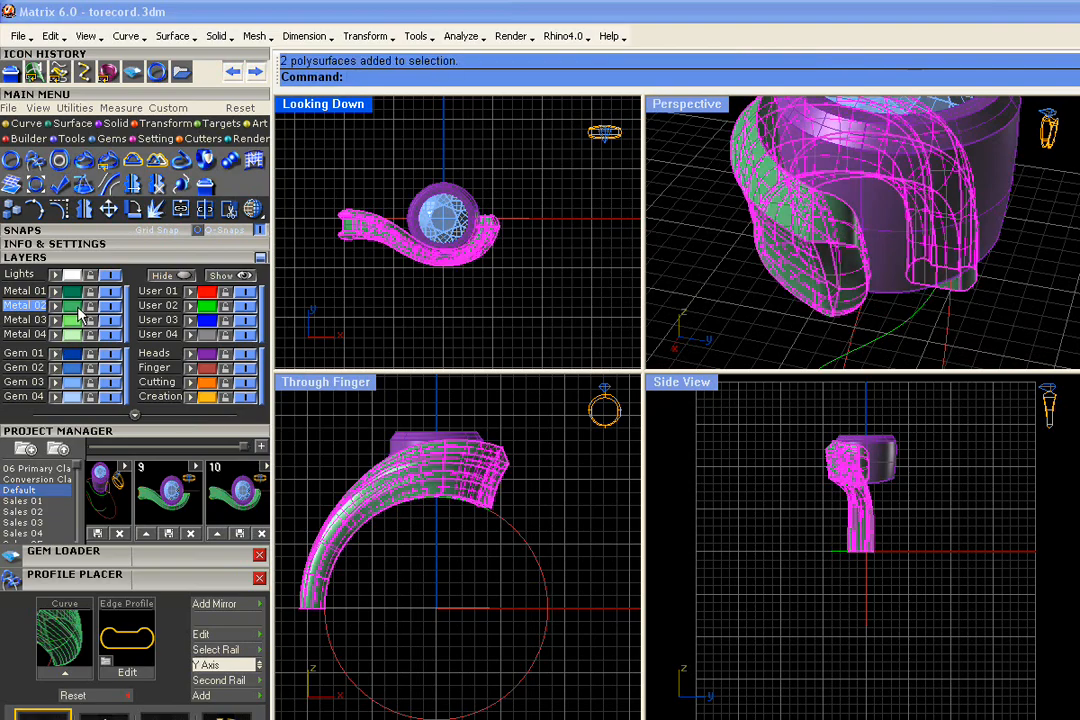
click(209, 398)
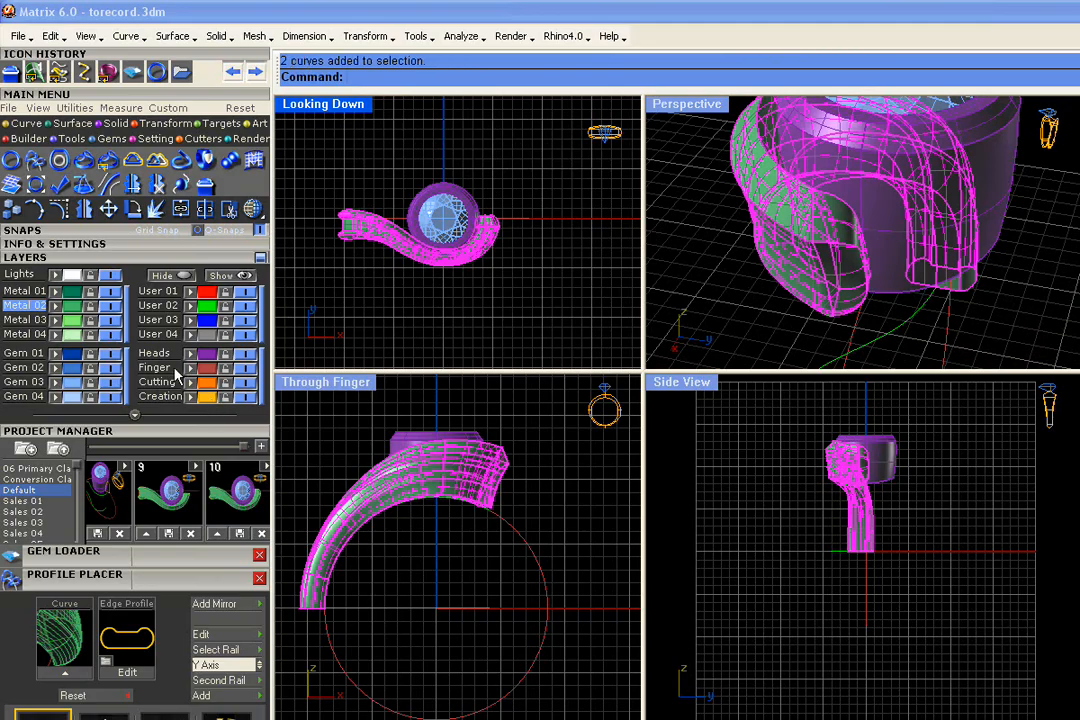
click(74, 306)
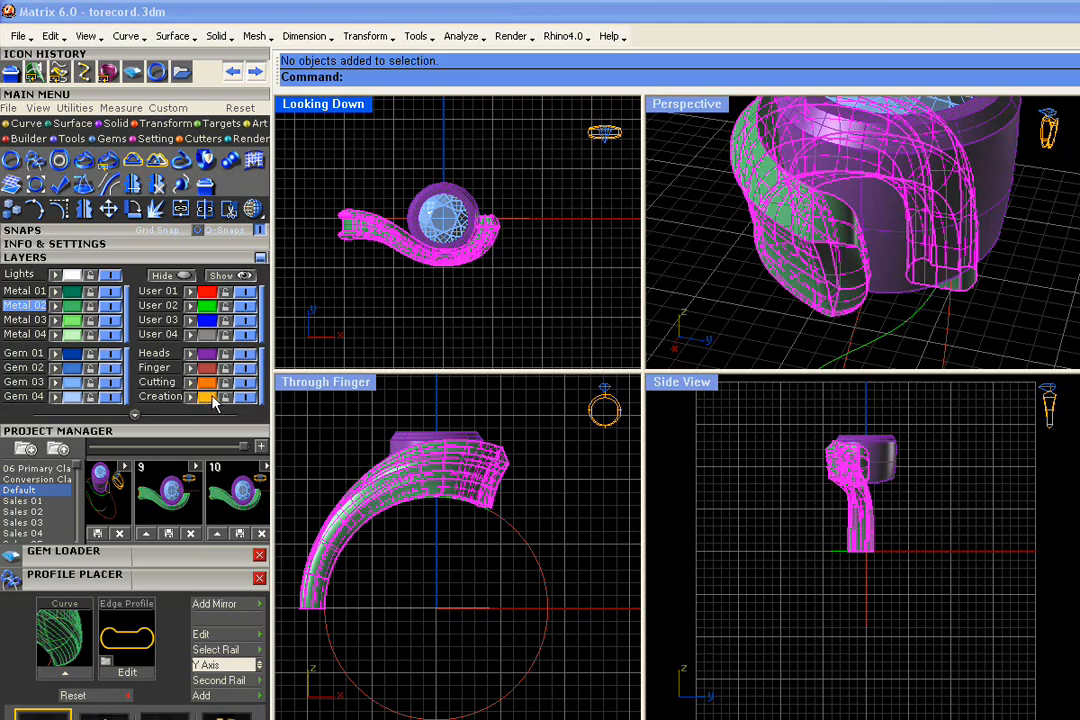
click(208, 311)
right_drag(852, 222, 891, 230)
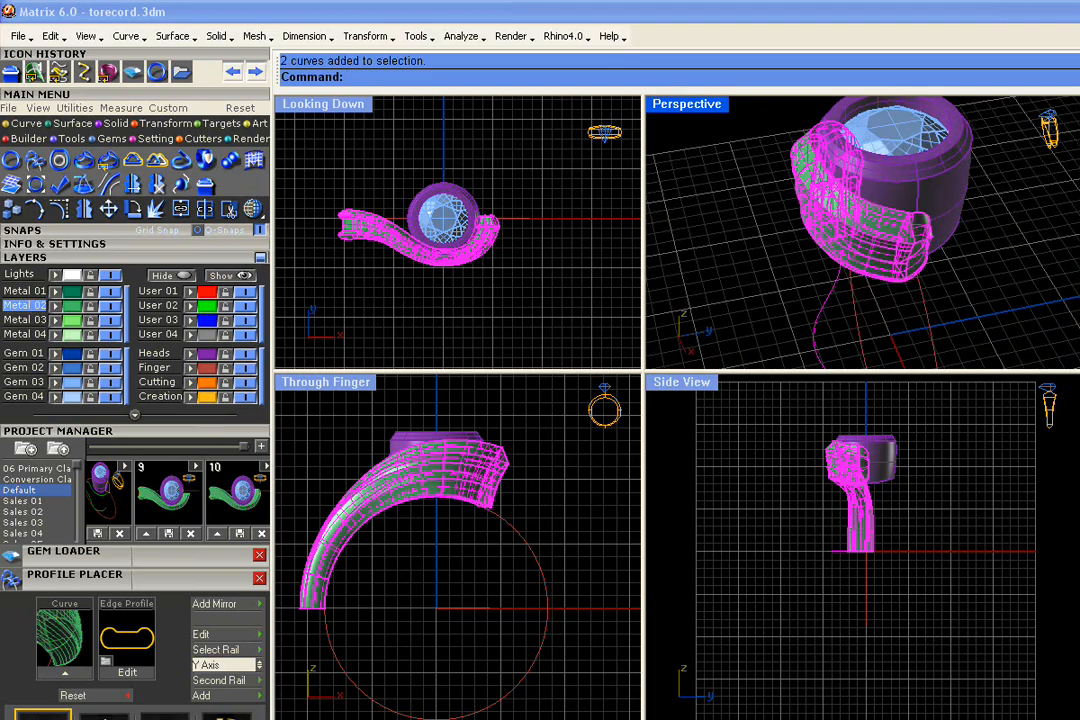
click(133, 210)
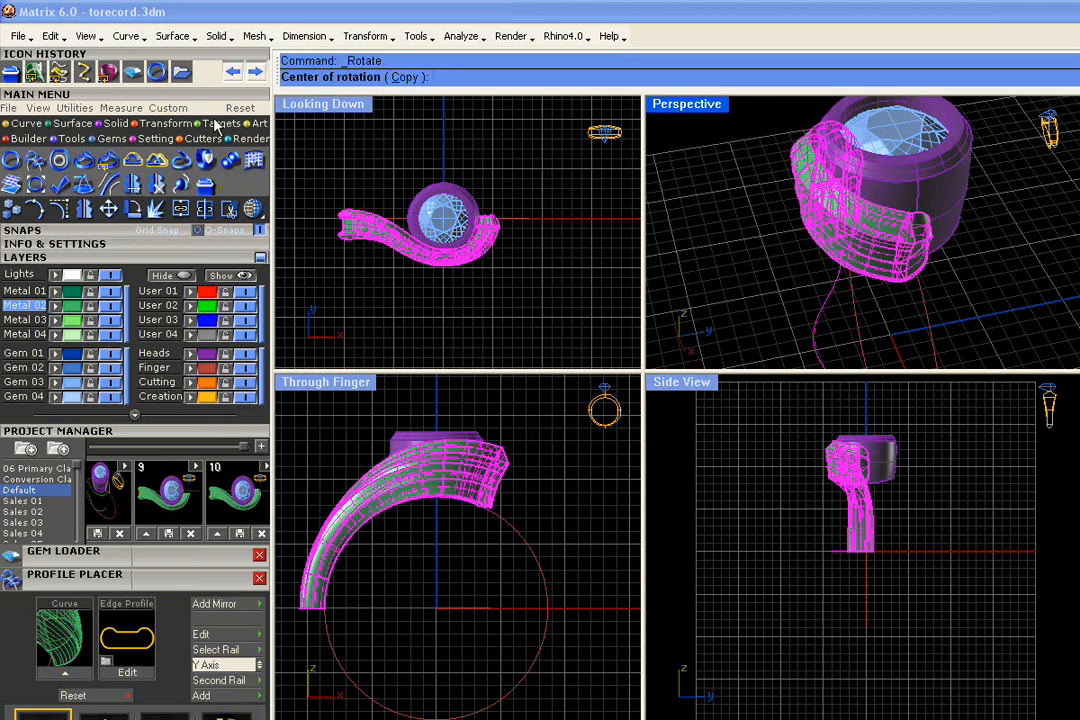
click(408, 78)
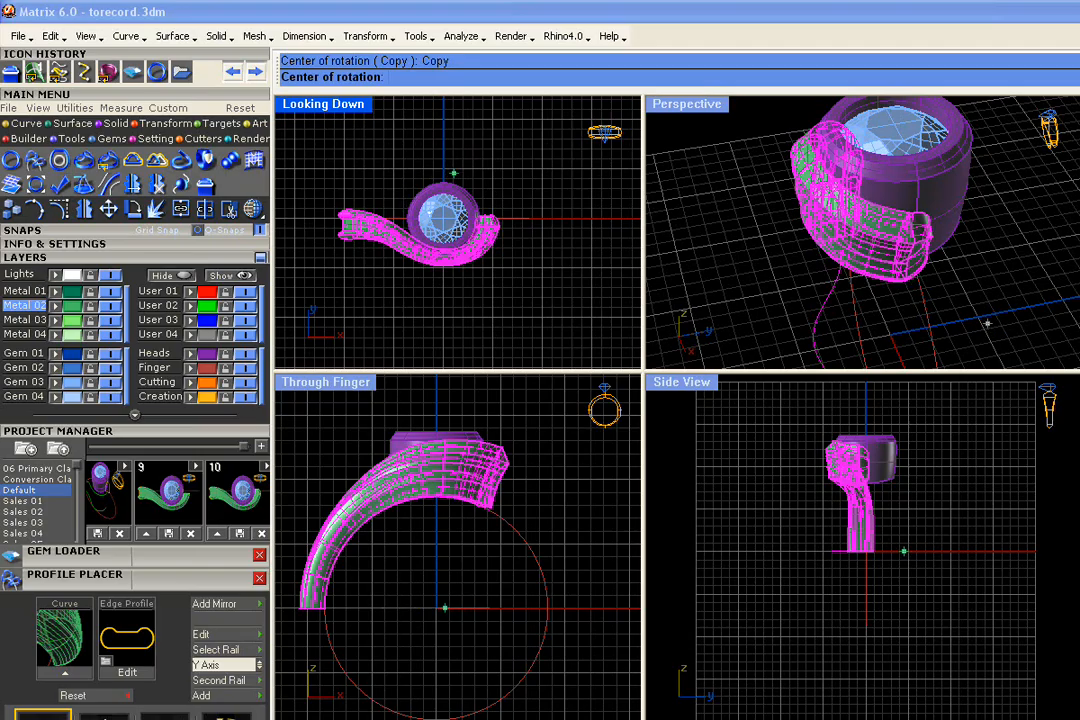
key(F4)
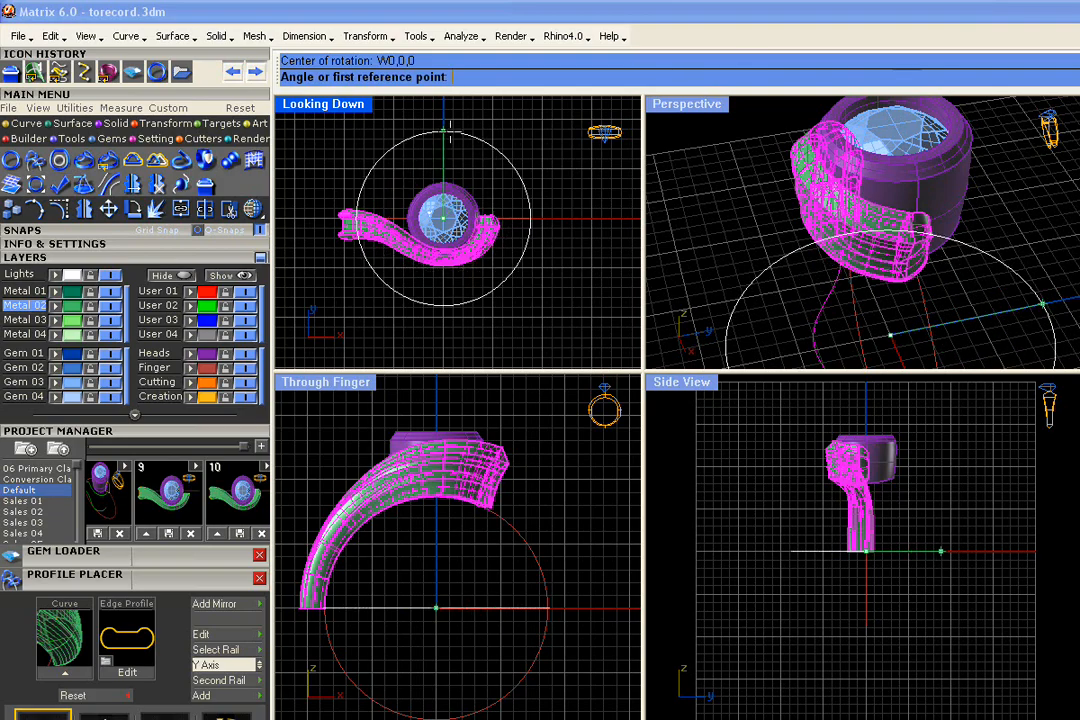
click(443, 131)
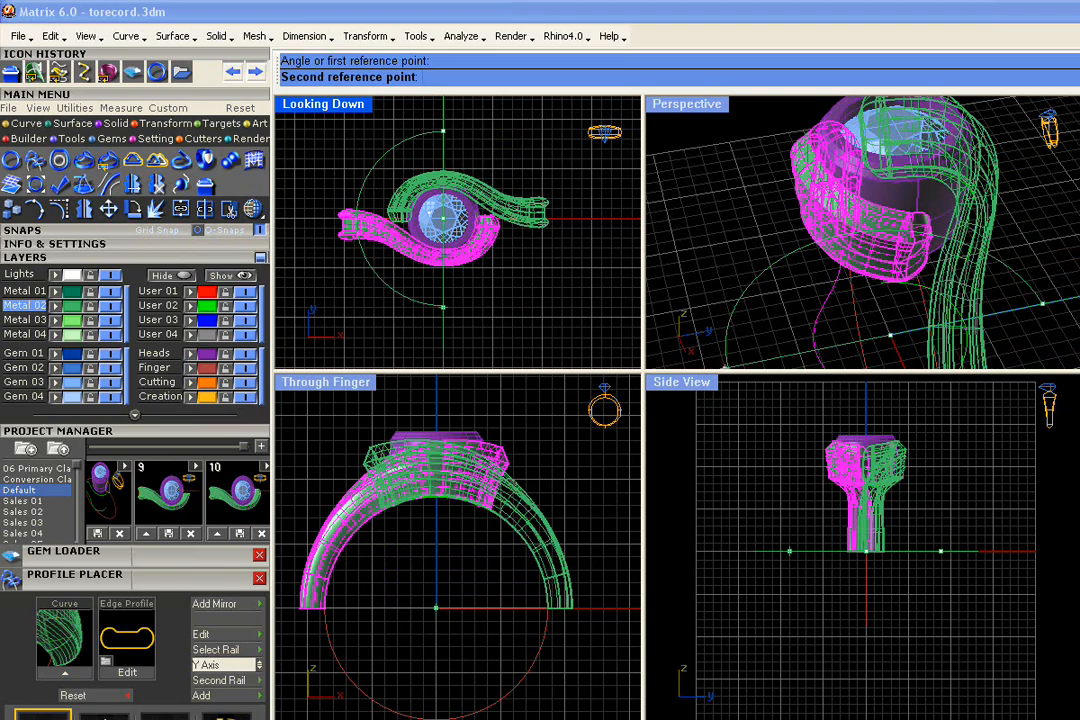
click(443, 308)
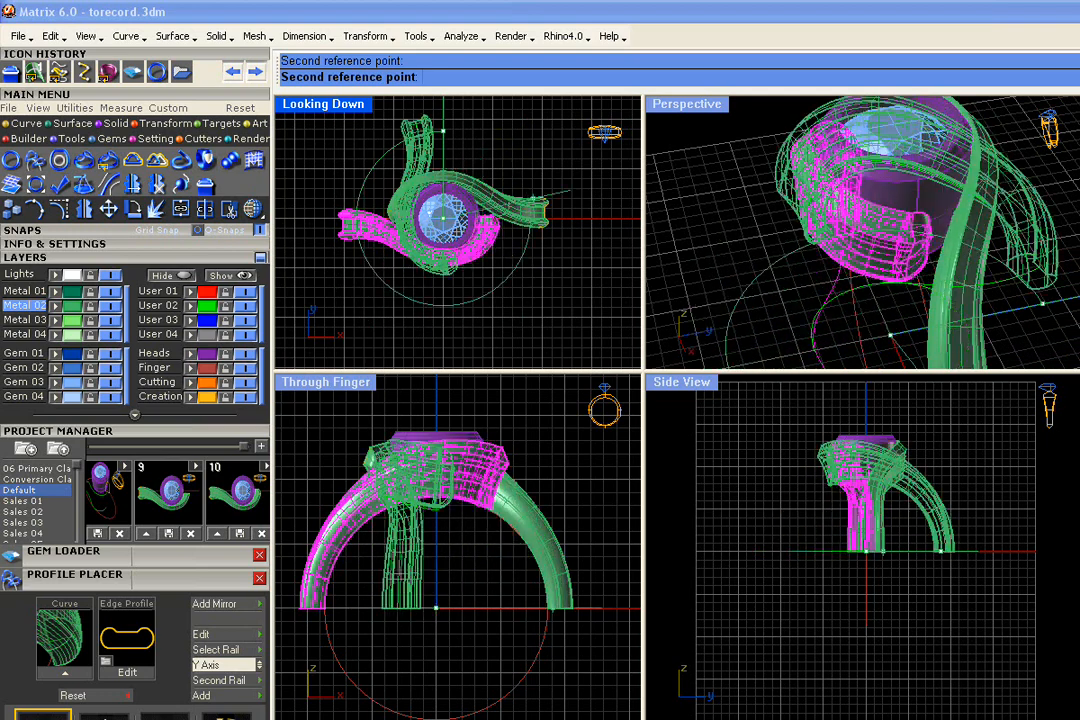
click(484, 217)
click(503, 306)
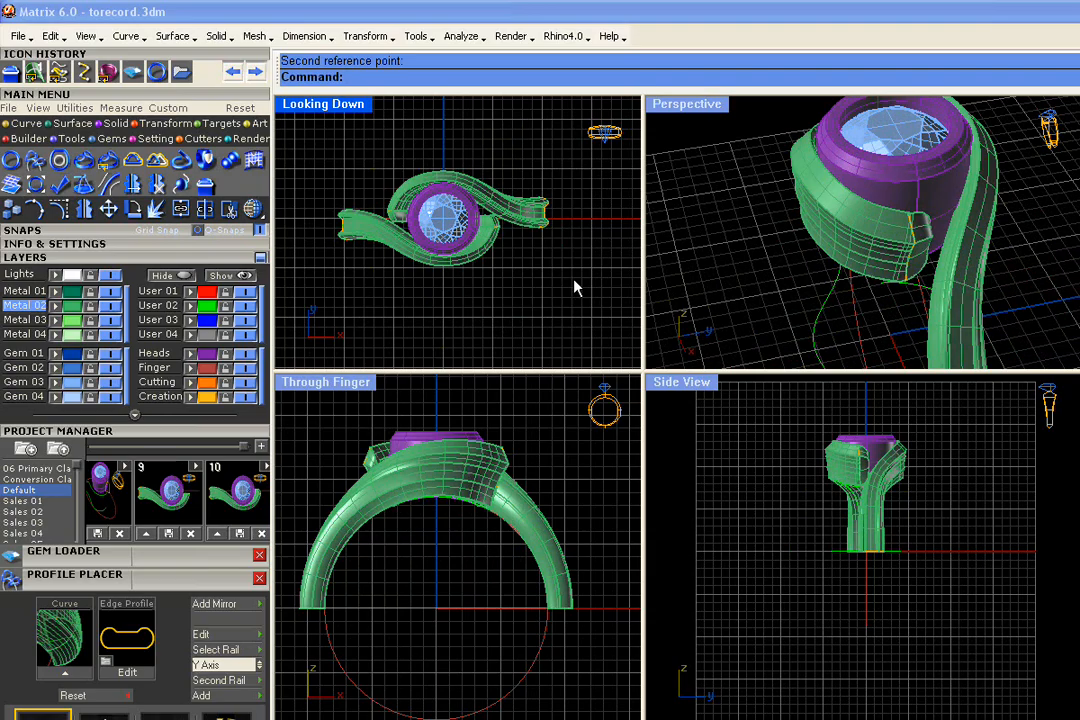
Step: Select the complete two-sided ring in Perspective and save it to a new slot 11 in the Default project
scroll(696, 193, down, 4)
right_drag(696, 193, 872, 266)
scroll(872, 266, down, 2)
drag(762, 137, 836, 348)
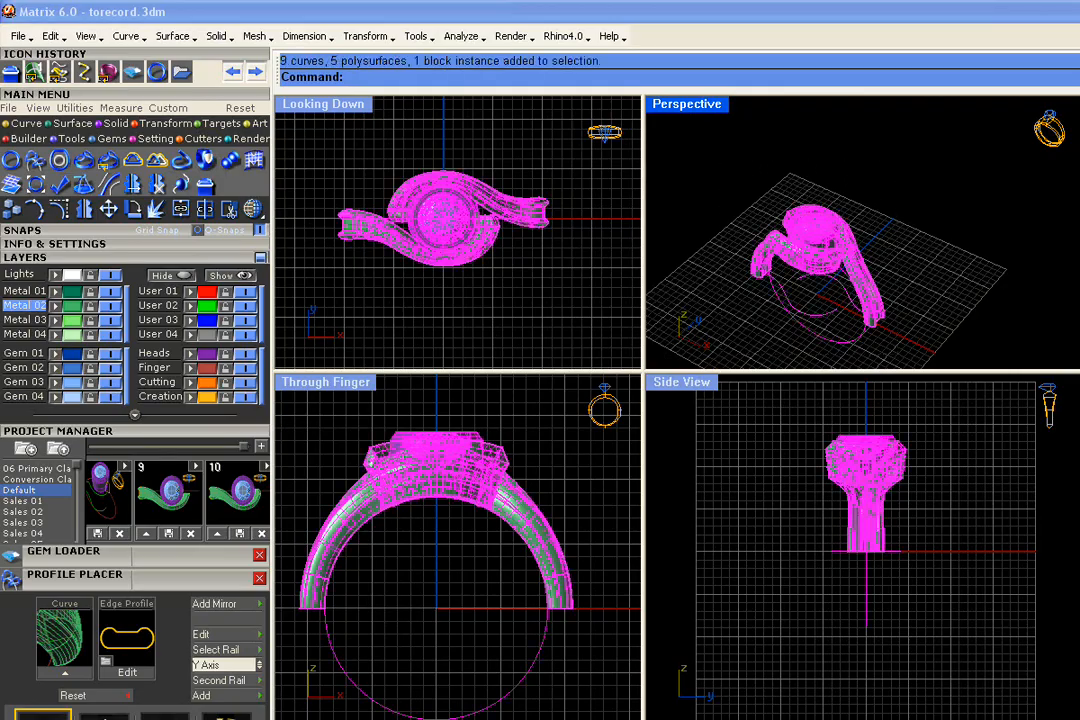
click(259, 446)
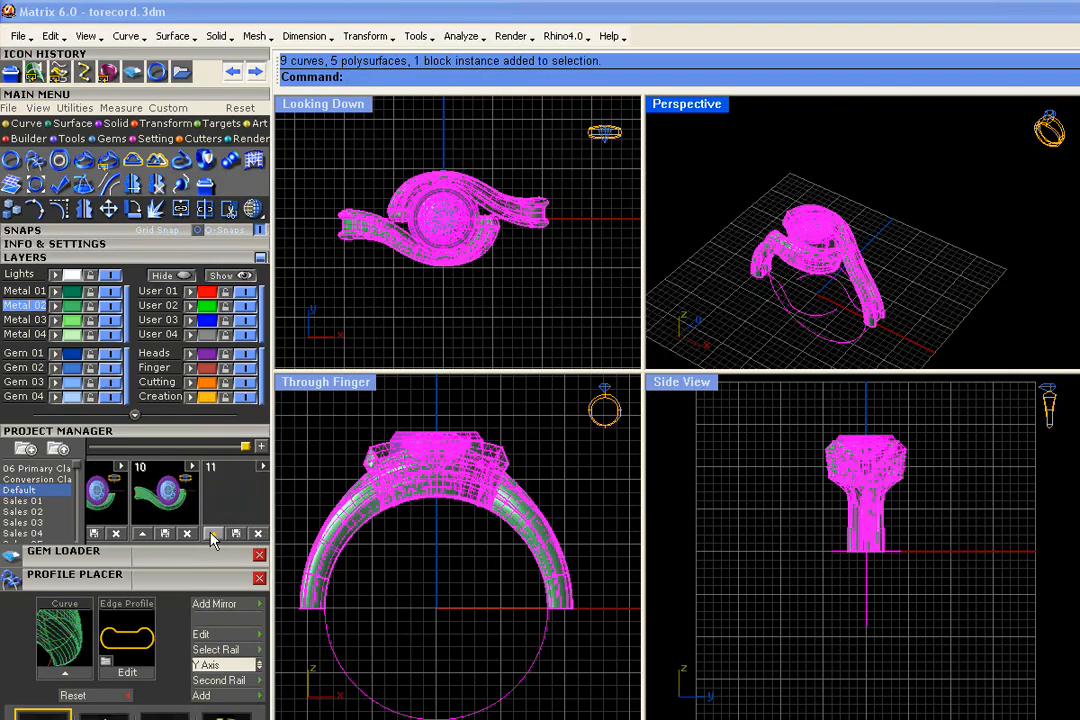
click(543, 310)
Step: Examine the profile curves at the two lower shank ends and the finger rail in Perspective
right_drag(797, 155, 876, 196)
scroll(876, 196, up, 4)
click(728, 262)
drag(700, 212, 759, 282)
drag(858, 290, 947, 346)
mouse_move(850, 280)
right_down()
mouse_move(815, 212)
mouse_move(835, 269)
right_up()
scroll(835, 269, up, 3)
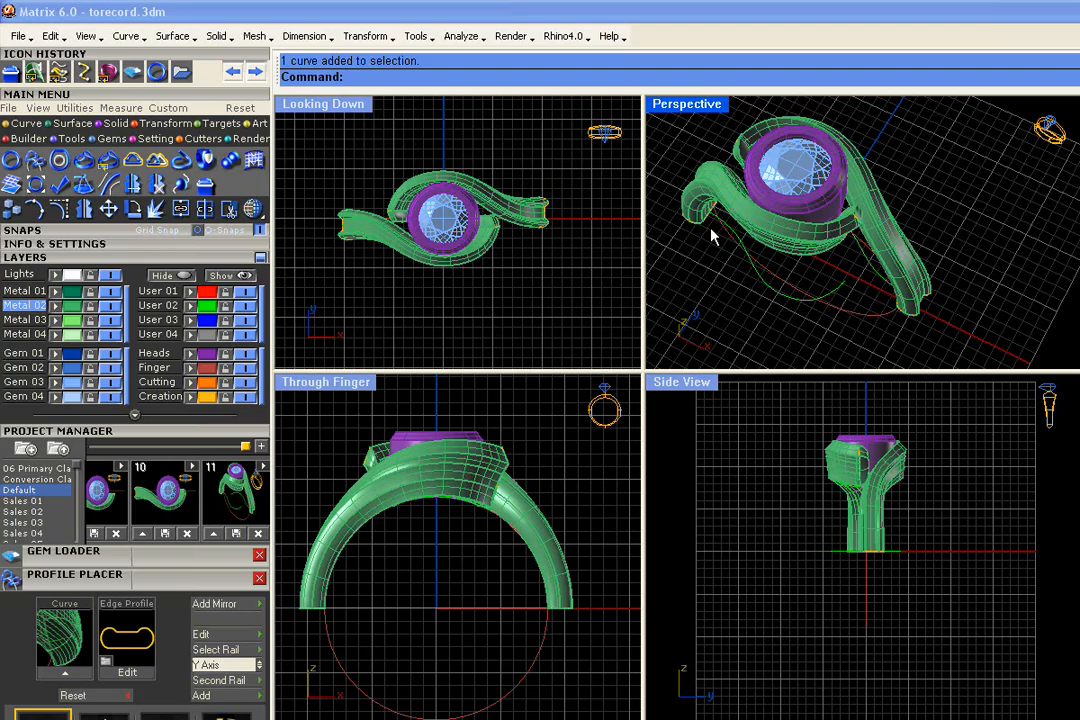
Step: Make Metal 01 the current layer and start a Sweep 1 using the finger rail circle as the rail
click(70, 123)
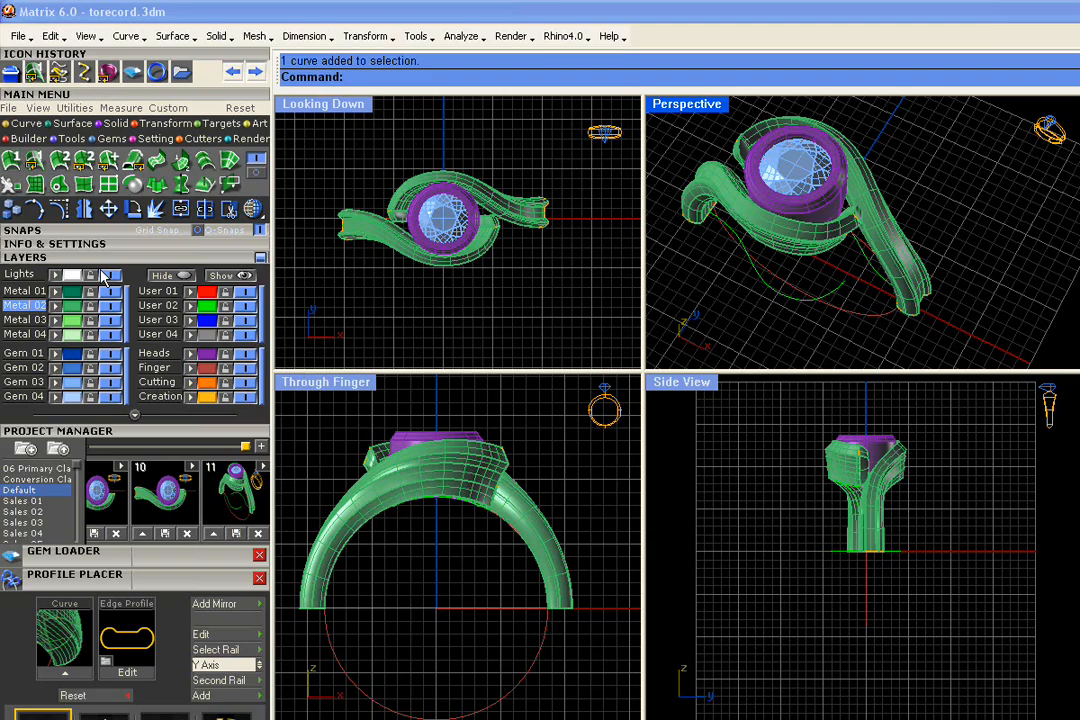
click(18, 291)
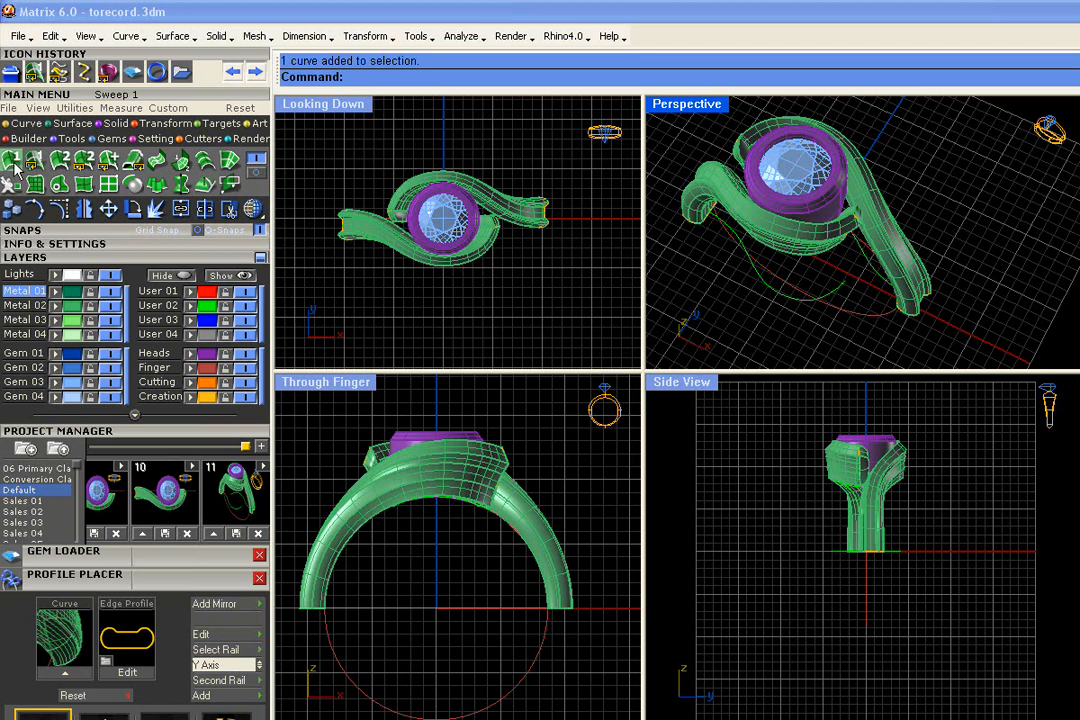
click(11, 162)
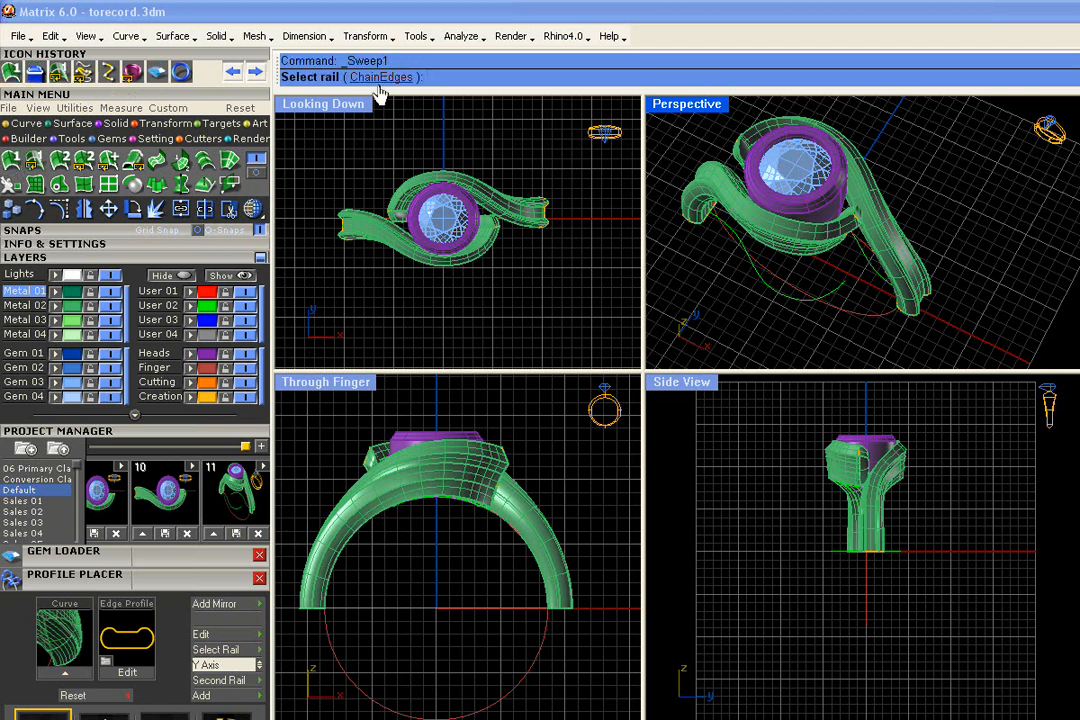
click(867, 322)
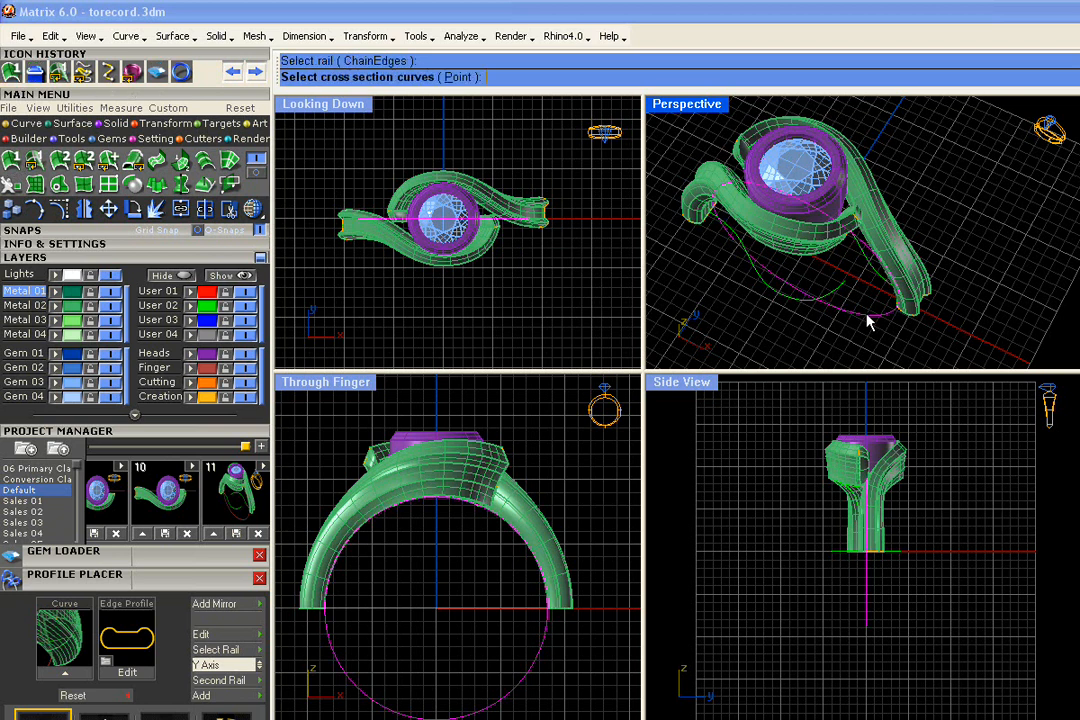
Step: Pick the profile curves at the two lower shank ends as the cross sections of the sweep
right_drag(800, 328, 800, 300)
click(914, 322)
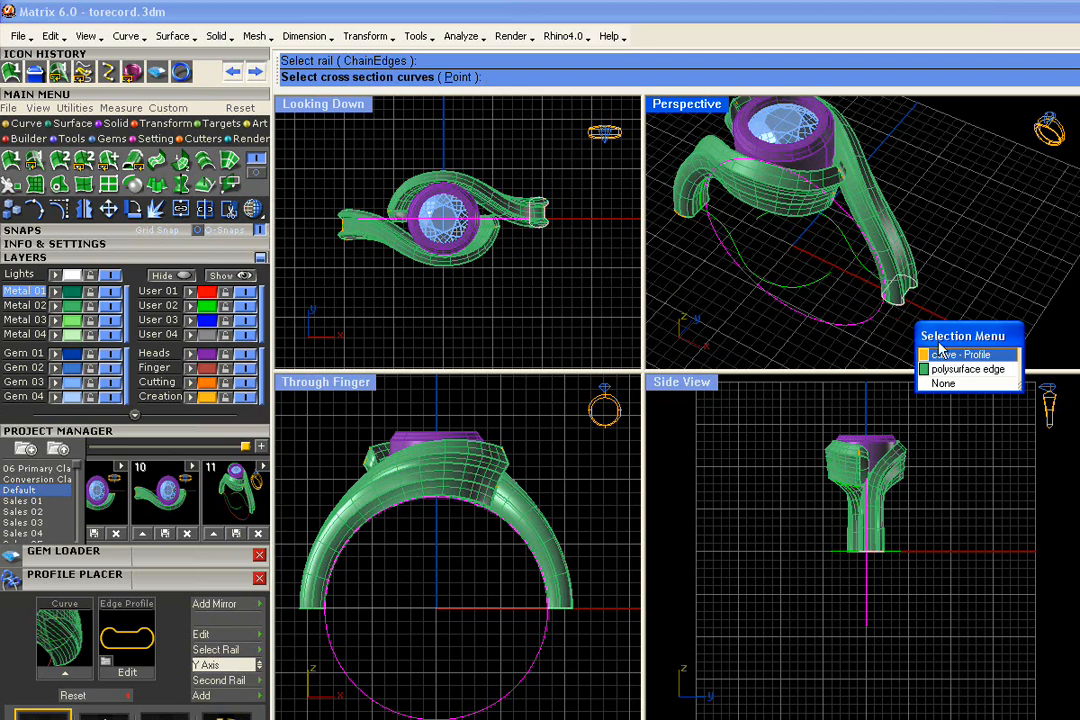
click(925, 352)
click(697, 232)
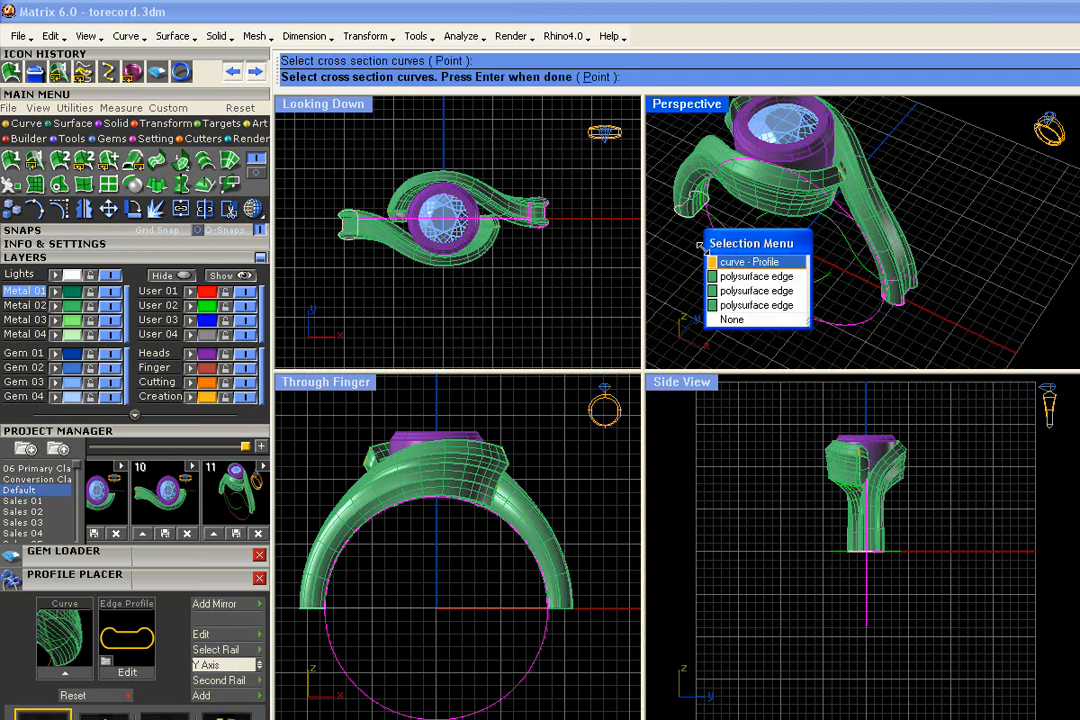
click(718, 260)
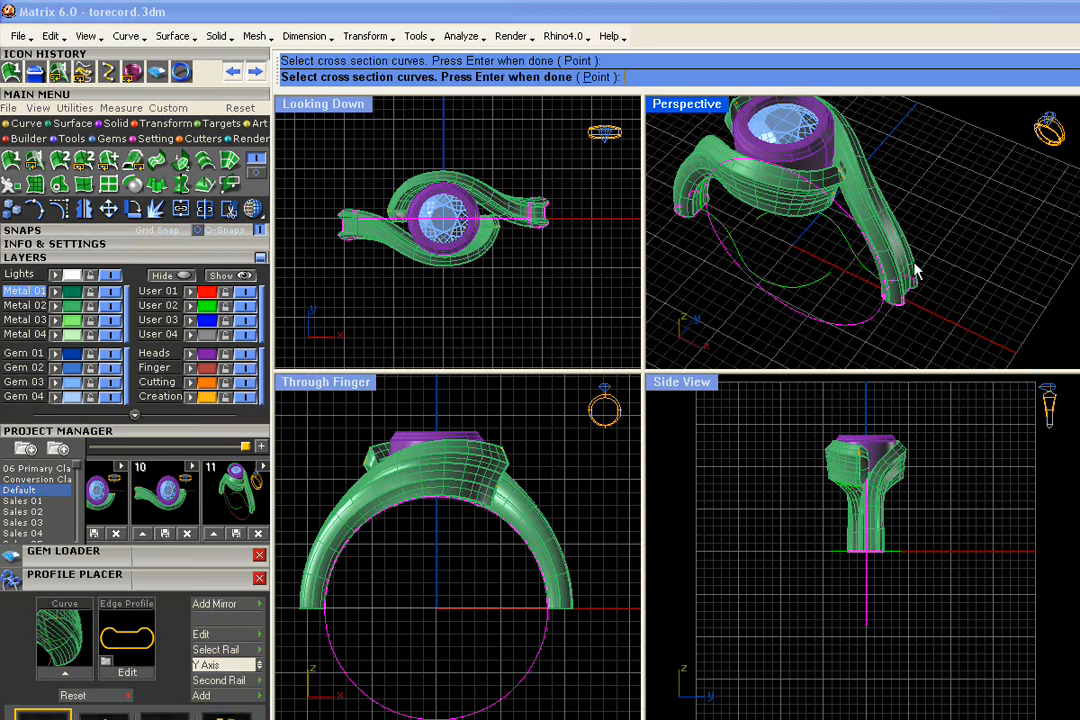
key(Return)
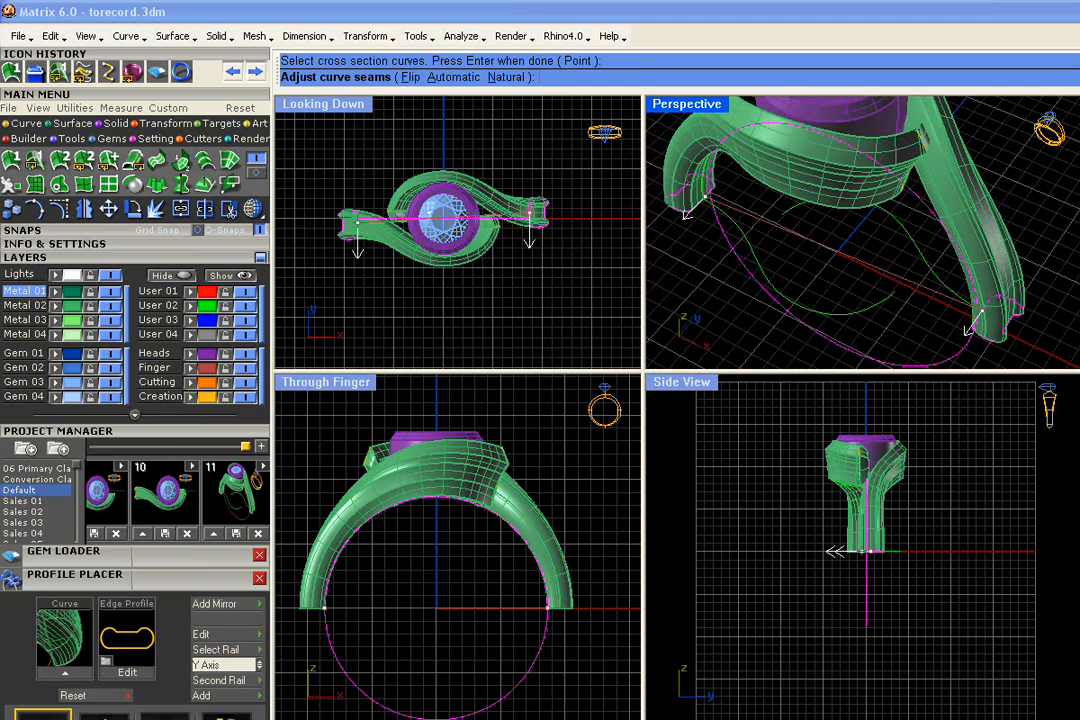
Step: Examine the seam points and direction arrows on the two end profiles in a maximized Perspective view
scroll(690, 205, up, 3)
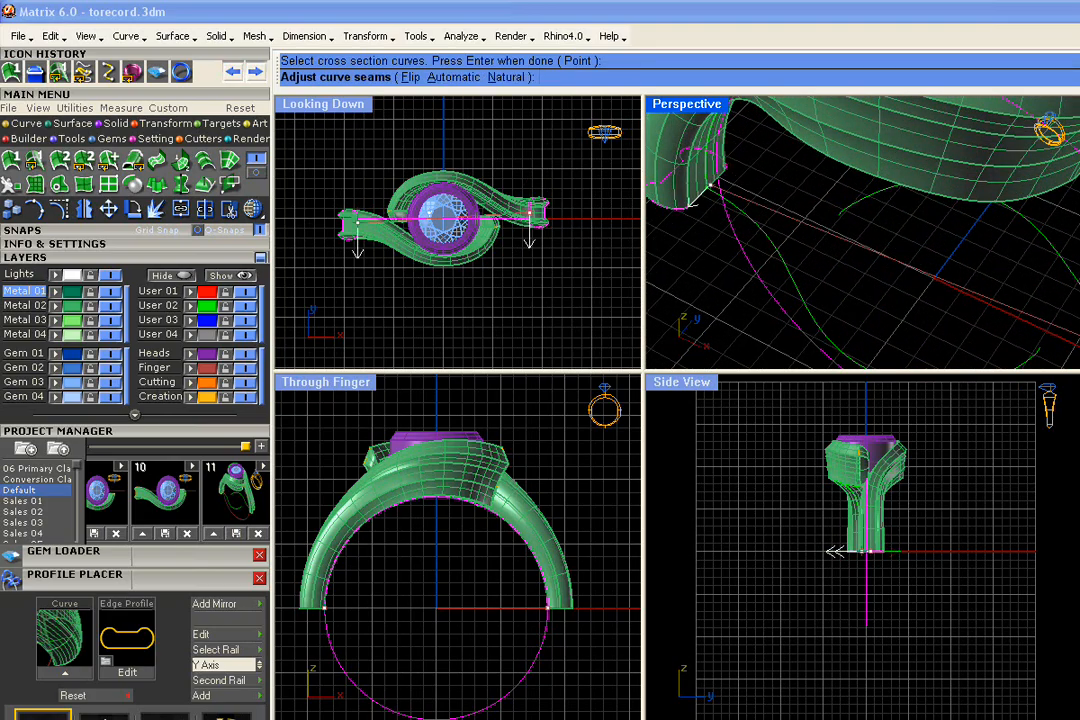
scroll(862, 232, down, 3)
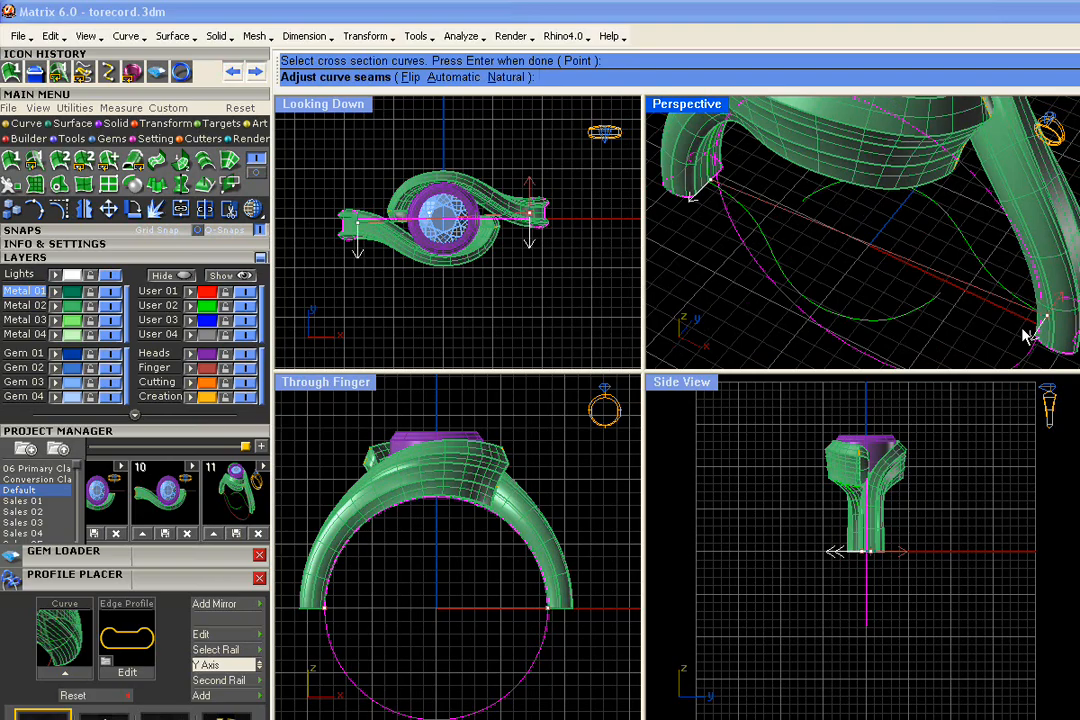
right_drag(853, 277, 611, 153)
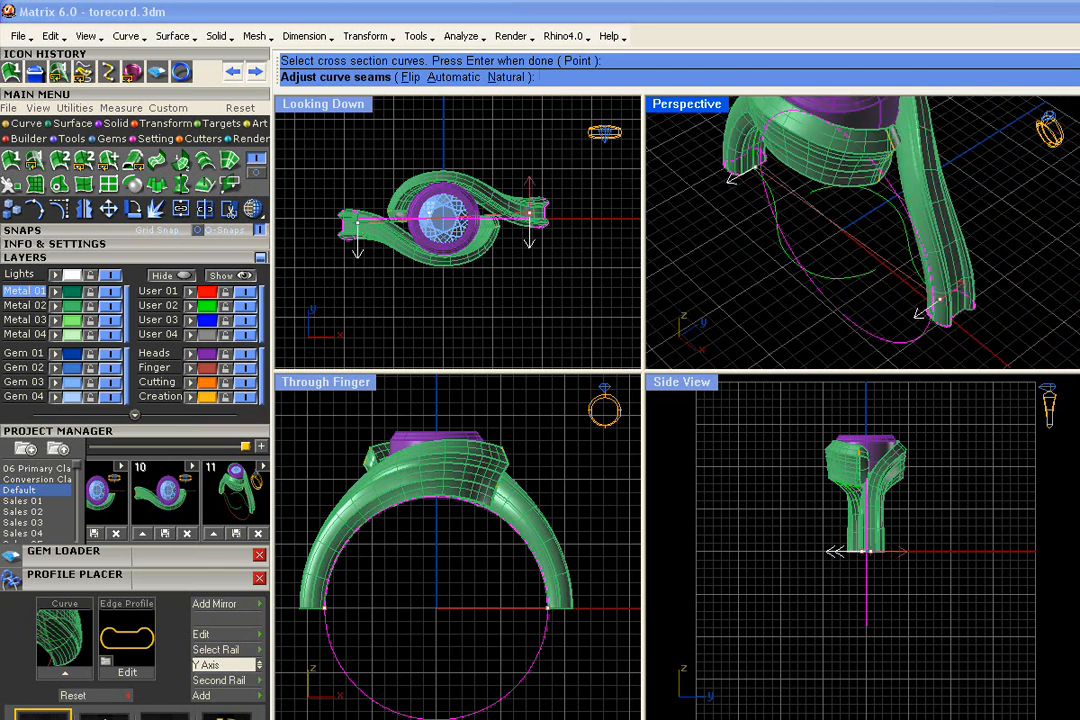
scroll(737, 152, up, 5)
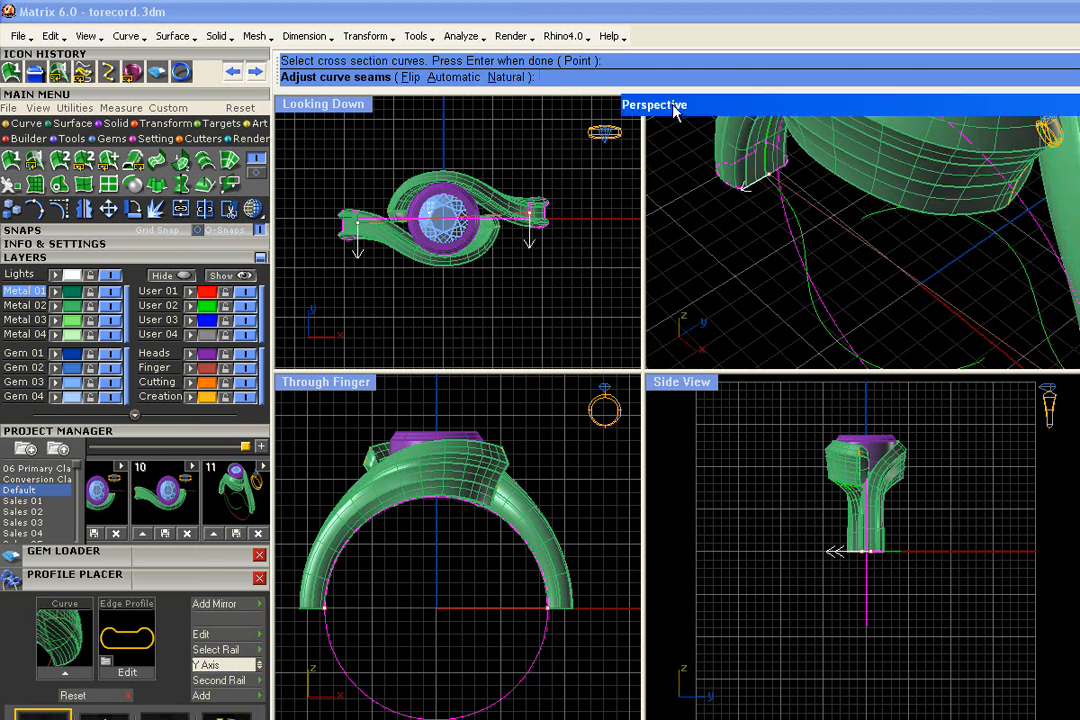
double_click(675, 113)
scroll(528, 209, down, 2)
shift+right_drag(771, 391, 655, 410)
scroll(576, 381, down, 4)
scroll(640, 368, down, 4)
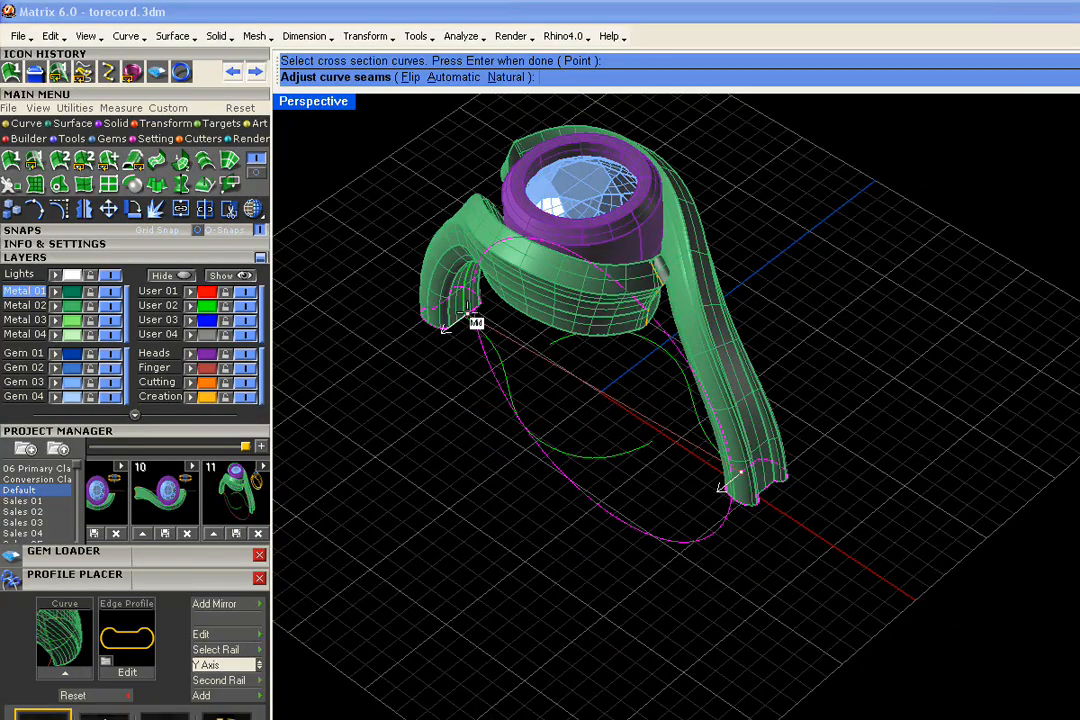
Step: Align the seam points of both end profiles at their matching midpoints with the direction arrows pointing the same way, and accept the seams
key(Return)
drag(466, 290, 467, 319)
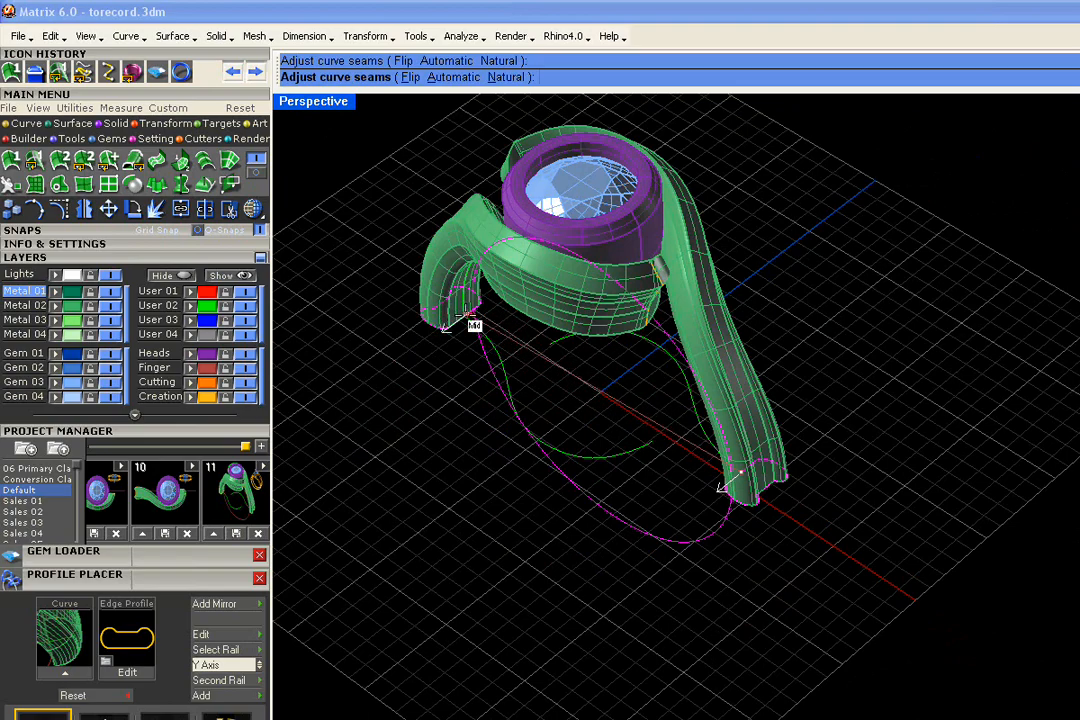
click(467, 316)
click(741, 472)
click(745, 470)
click(741, 473)
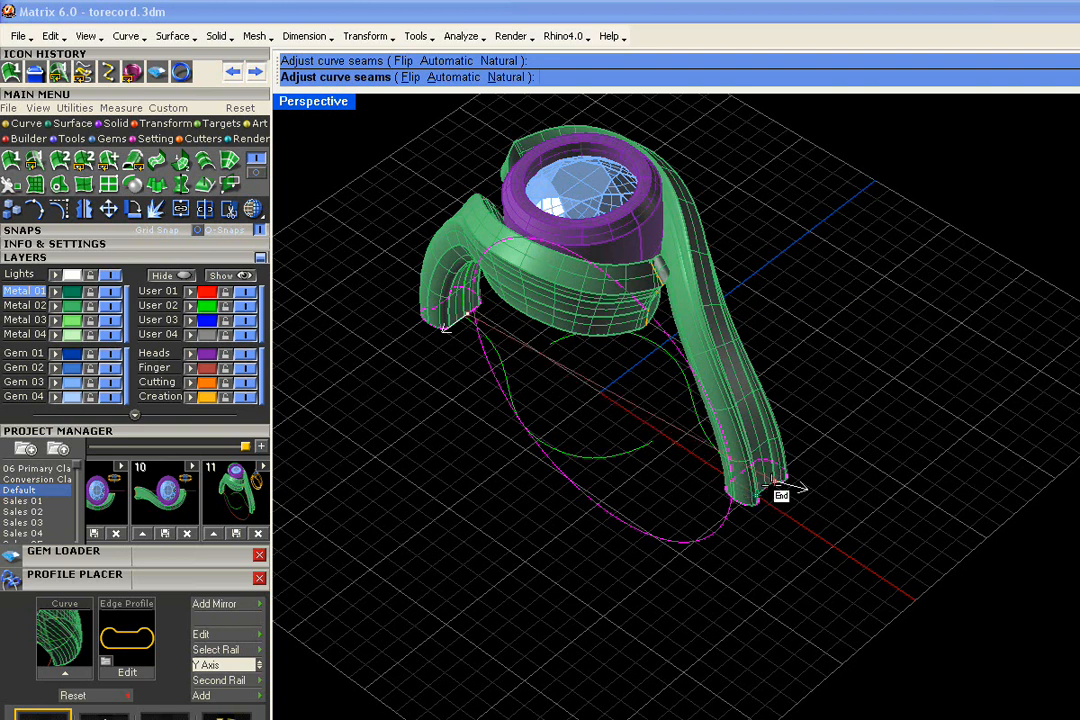
click(740, 468)
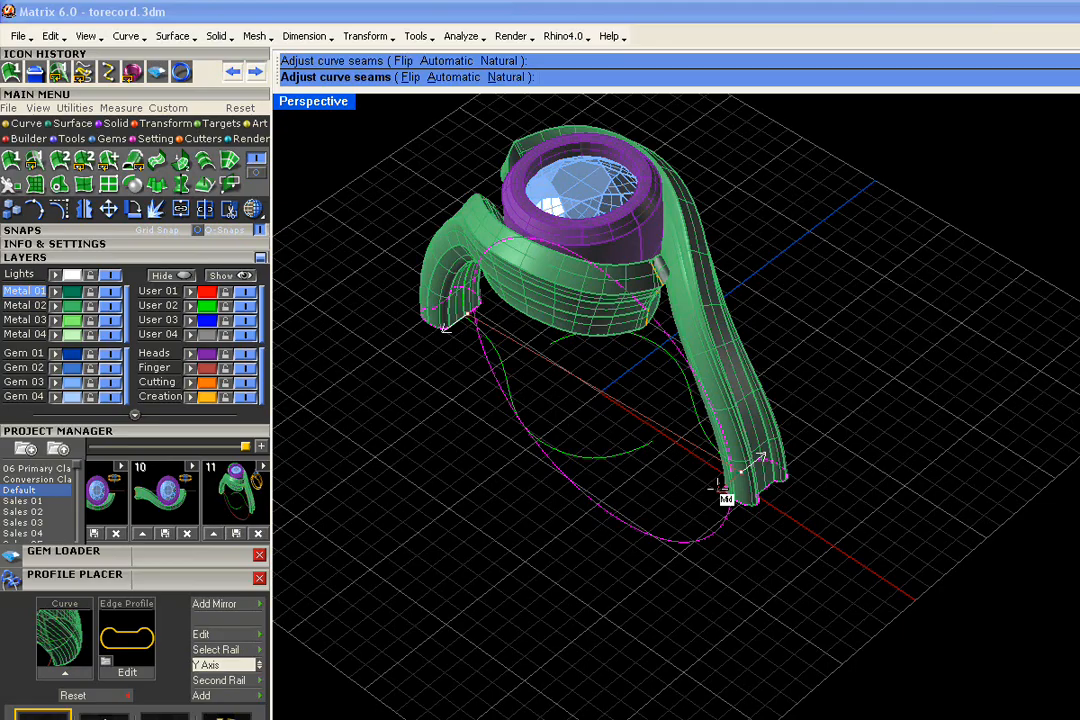
click(719, 488)
key(Return)
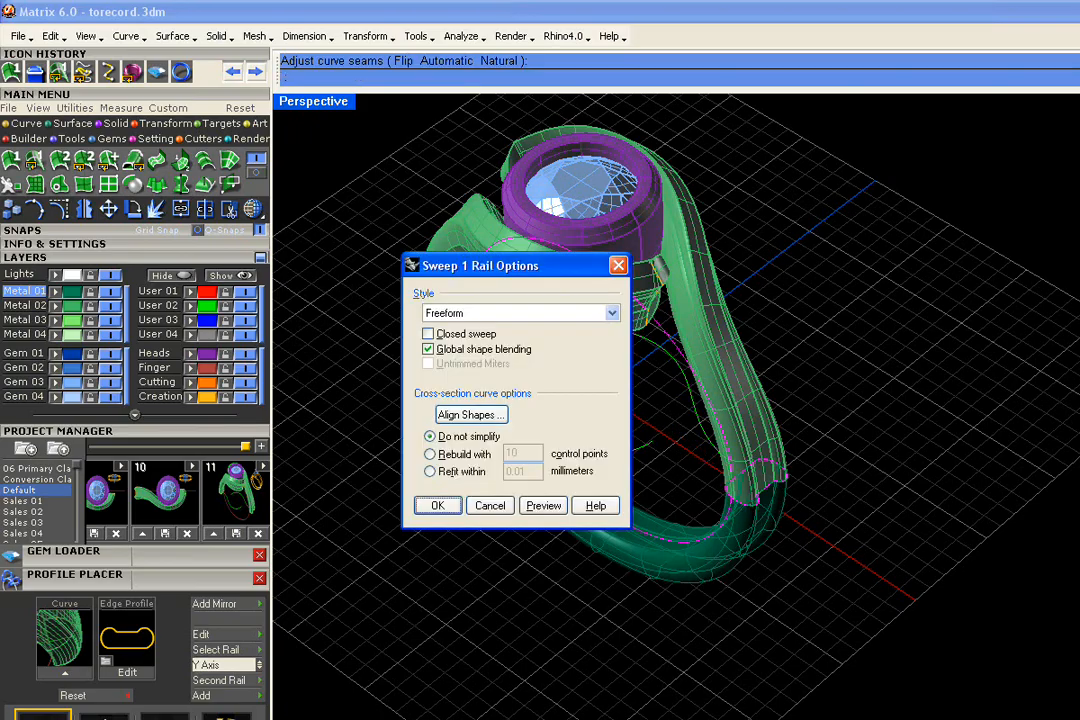
Step: Create the lower band sweep with Freeform style, global shape blending and Do not simplify
drag(540, 268, 888, 143)
right_drag(795, 704, 720, 590)
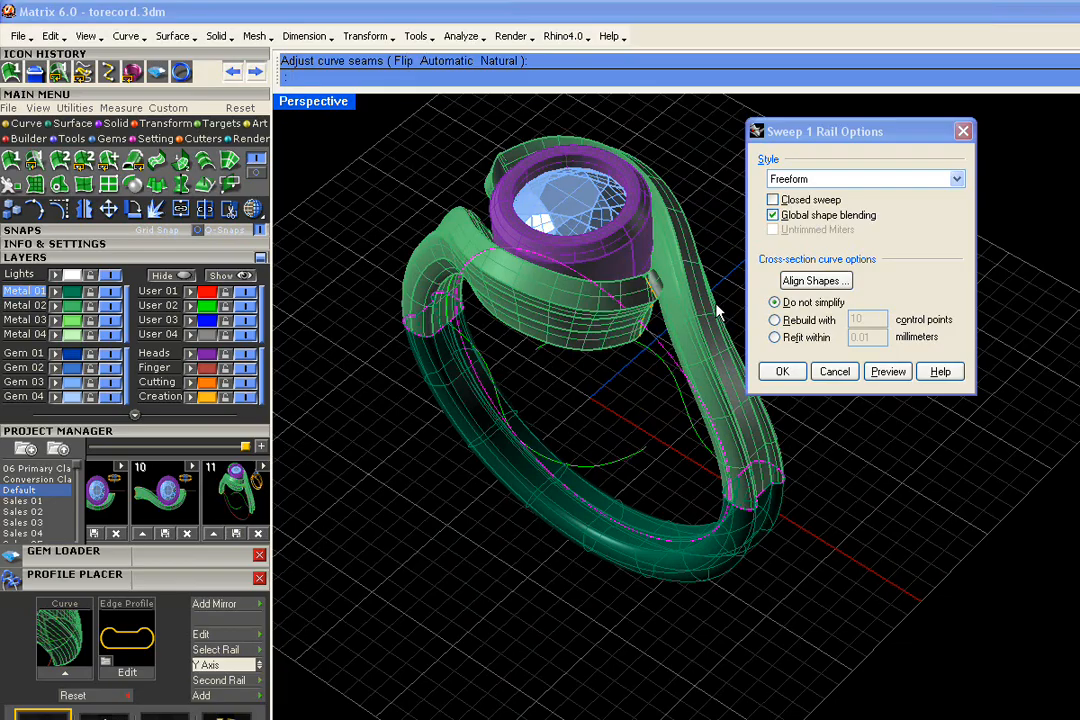
click(779, 375)
right_drag(826, 577, 980, 500)
right_drag(527, 146, 856, 605)
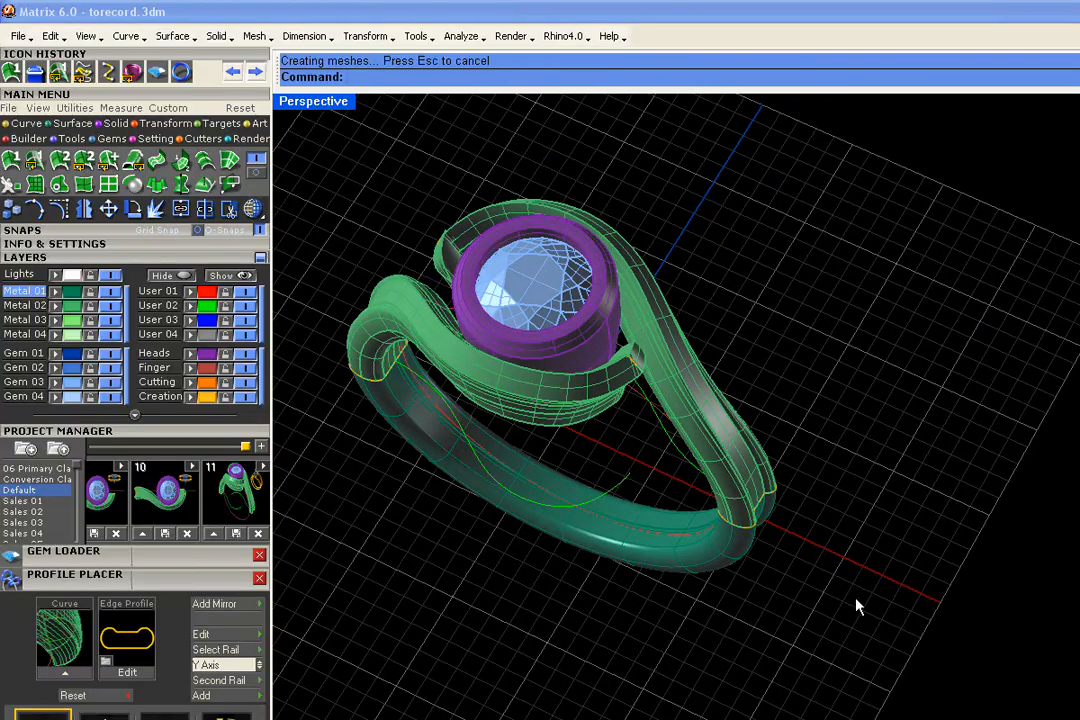
Step: Select the complete ring with its lower band and save it to a new slot 12 in the Default project
drag(841, 133, 311, 646)
click(259, 446)
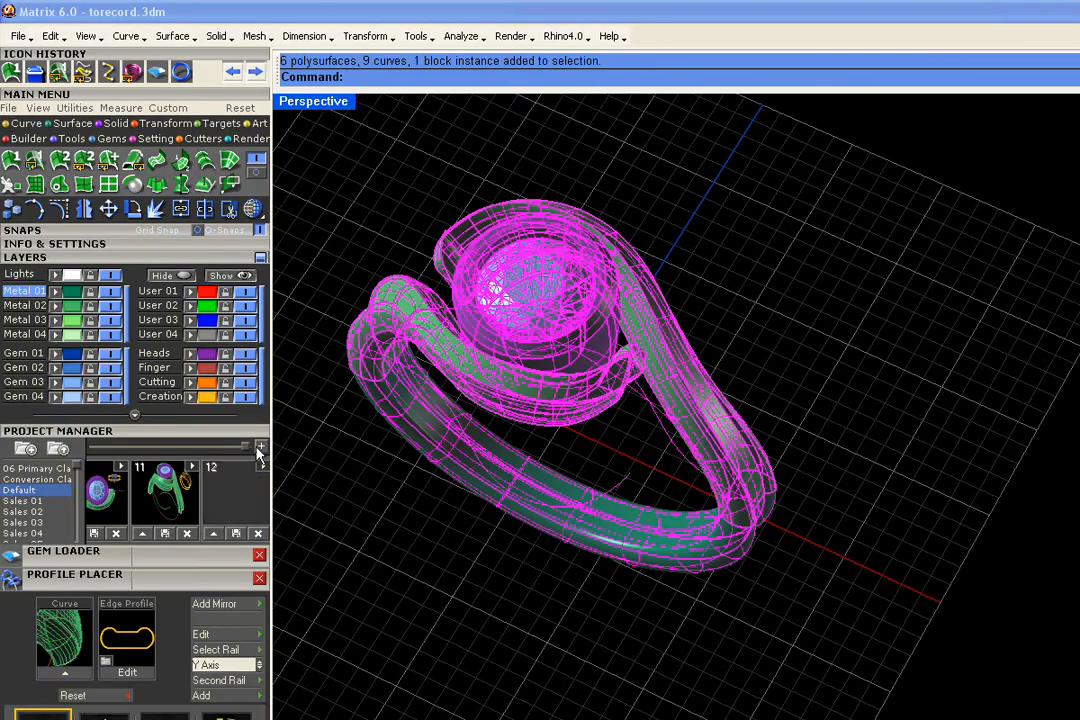
click(231, 536)
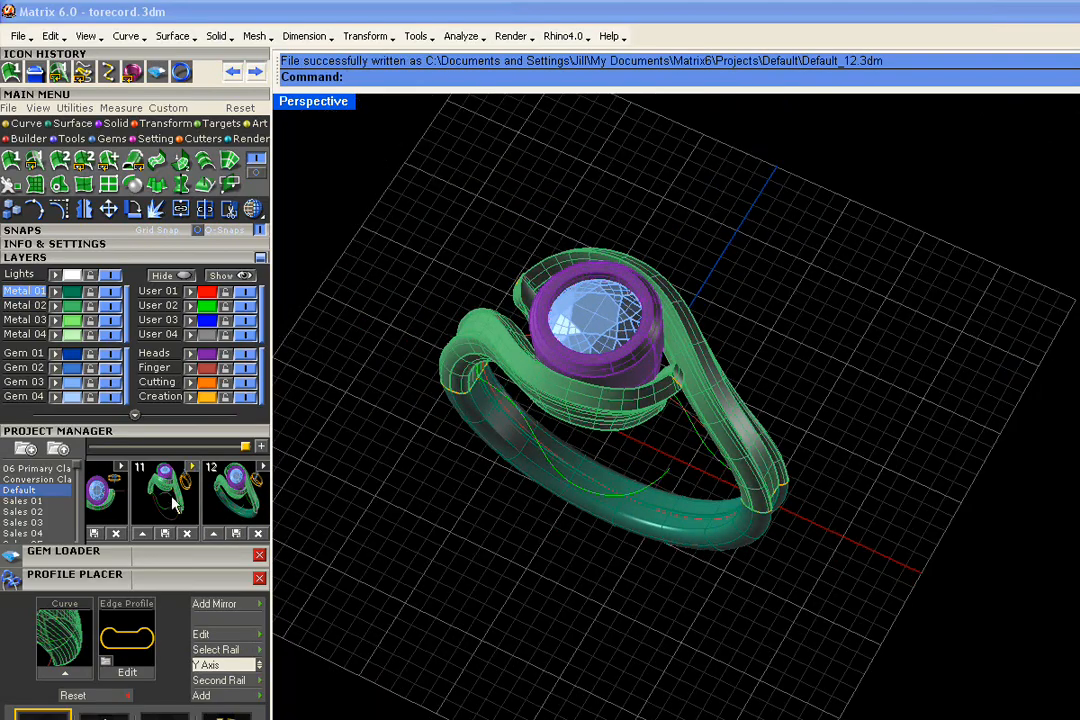
Step: Review the saved ring stages in slots 10 to 12 of the Default project
drag(247, 446, 219, 448)
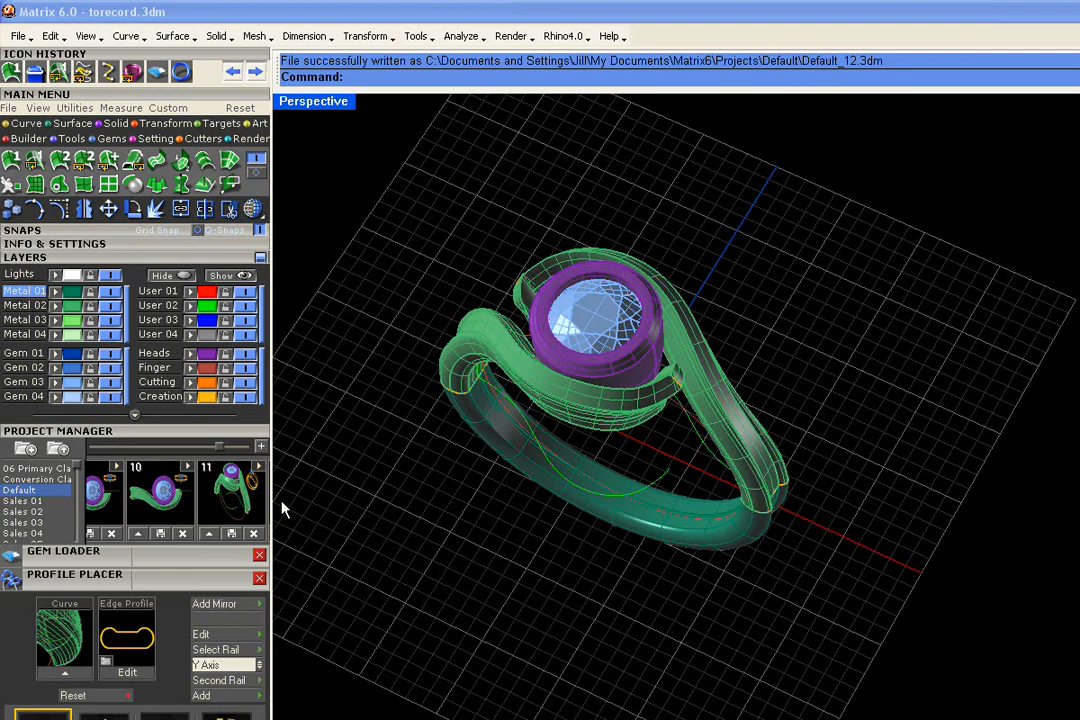
drag(219, 448, 223, 448)
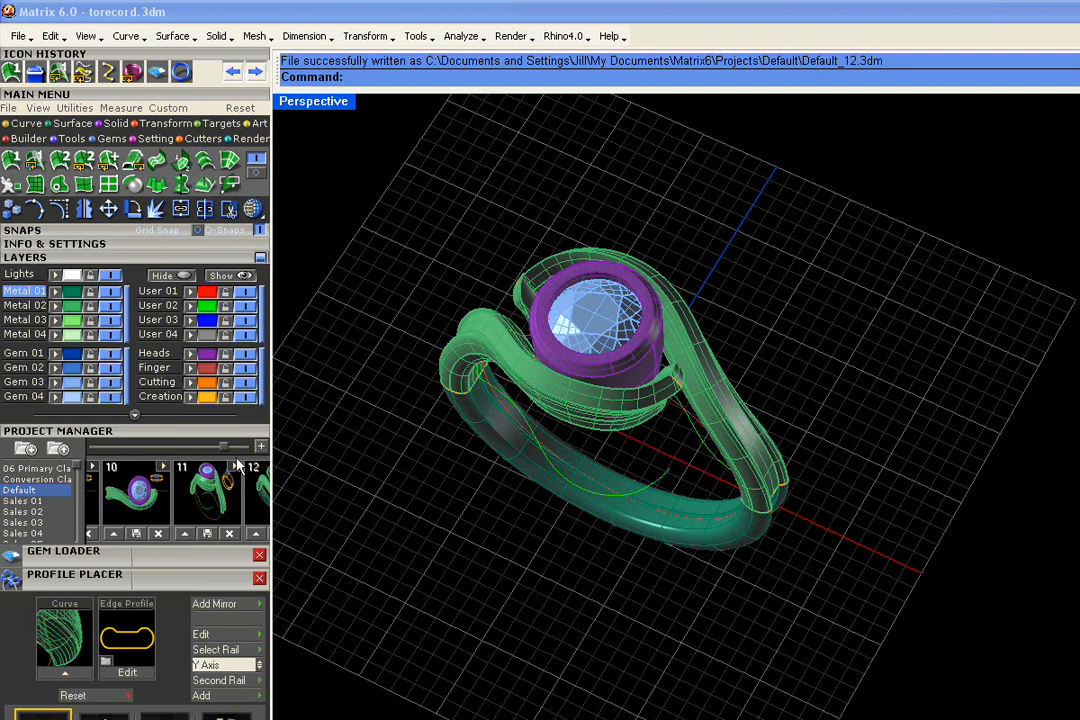
right_drag(506, 556, 461, 494)
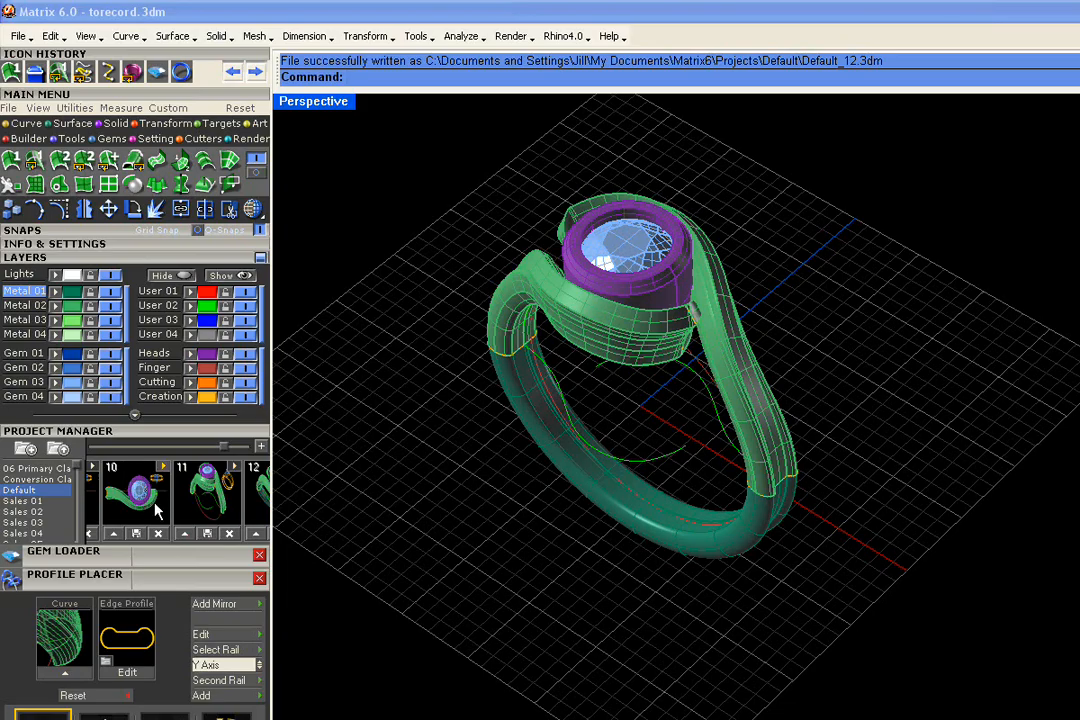
drag(225, 447, 241, 447)
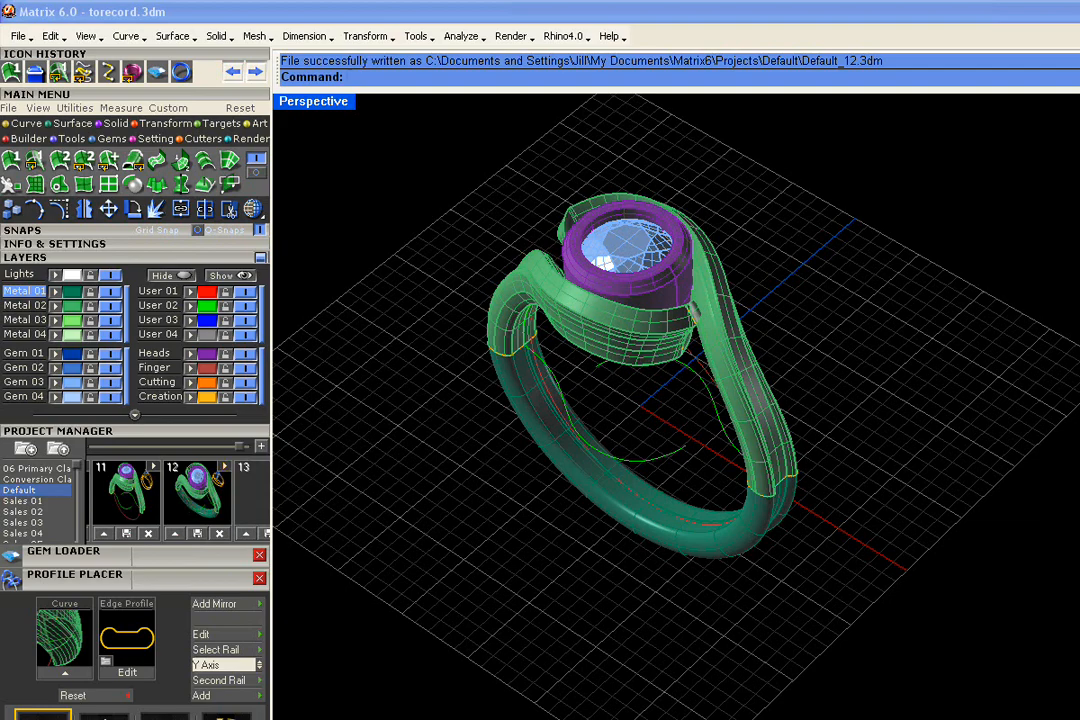